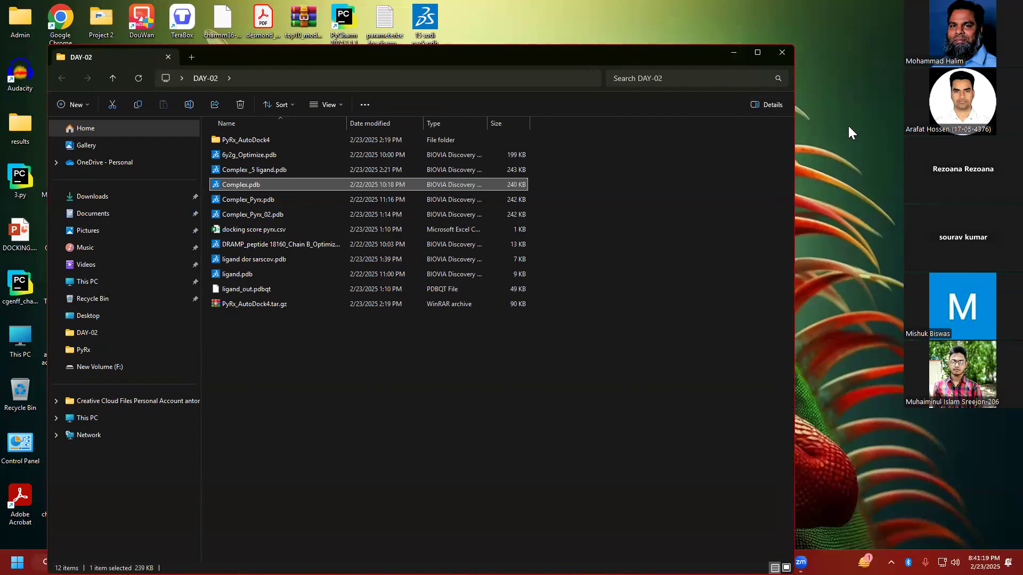
pyautogui.rightClick(840, 65)
pyautogui.click(829, 102)
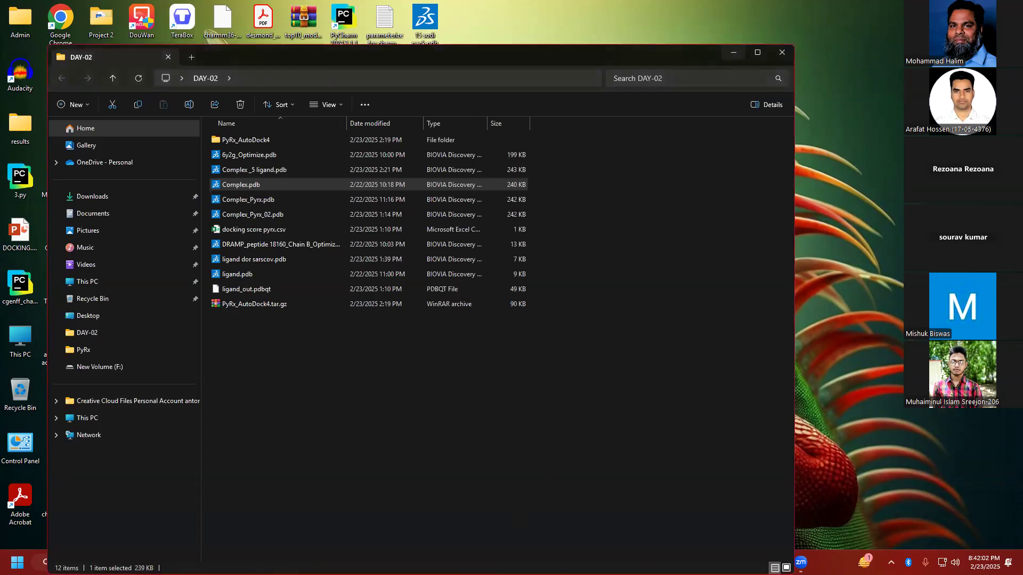
# Switch to Chrome and review the YASARA workflow chart covering the folder setup, target setting and macro steps
pyautogui.click(437, 493)
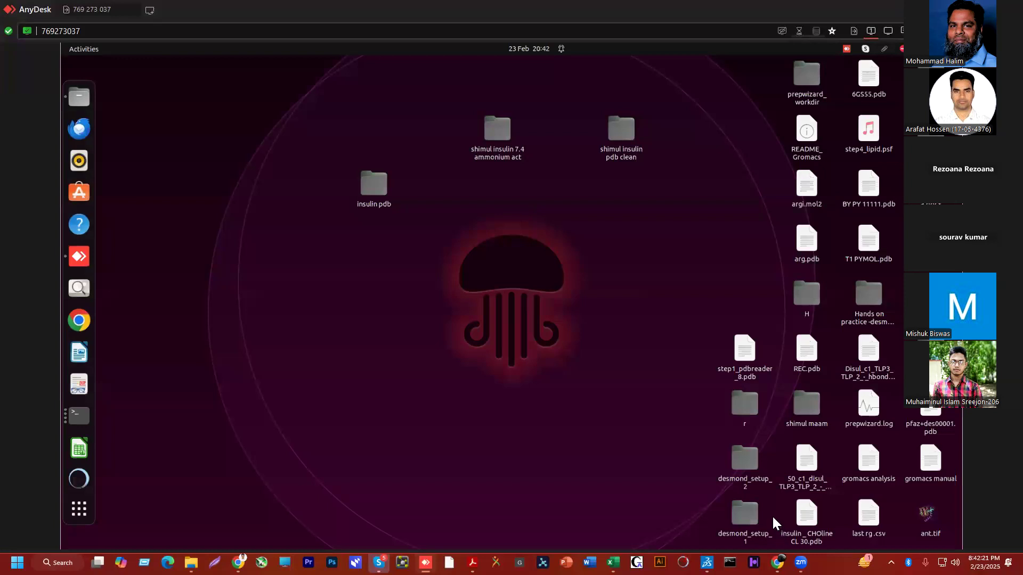
pyautogui.moveTo(778, 563)
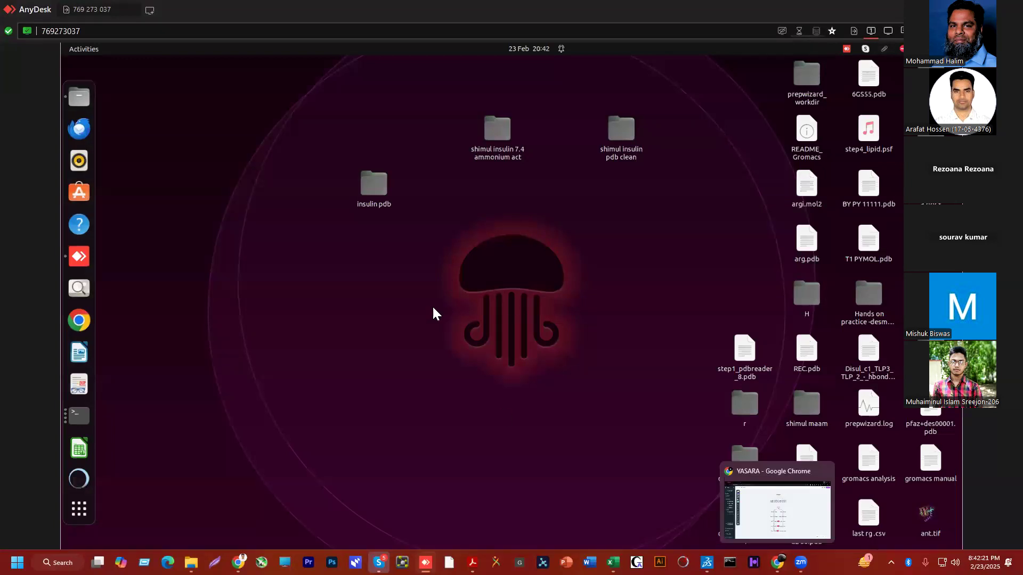
pyautogui.click(778, 510)
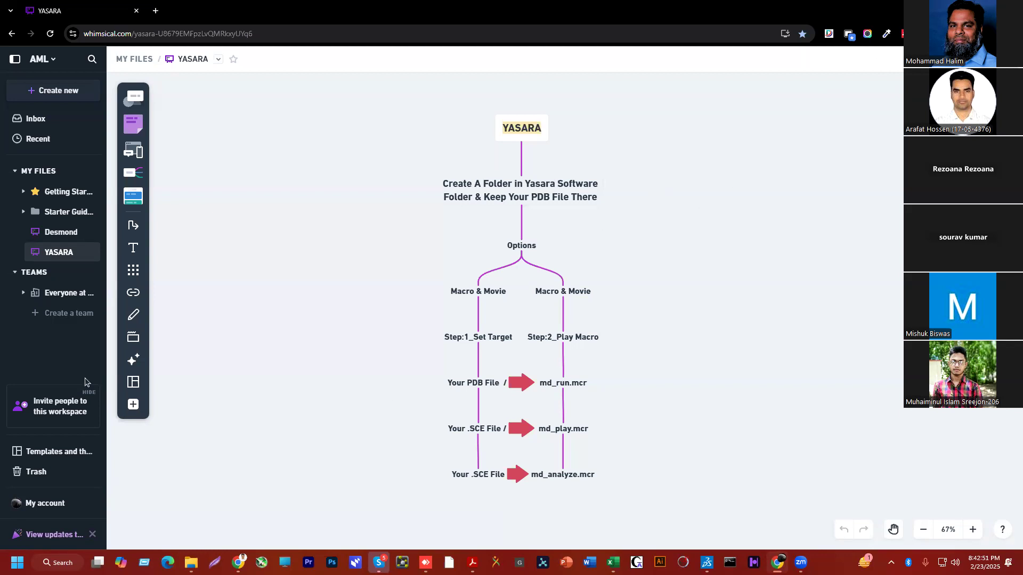
# Switch back to the AnyDesk remote desktop and launch YASARA from the yasara folder on its desktop
pyautogui.hotkey('alt', 'Tab')
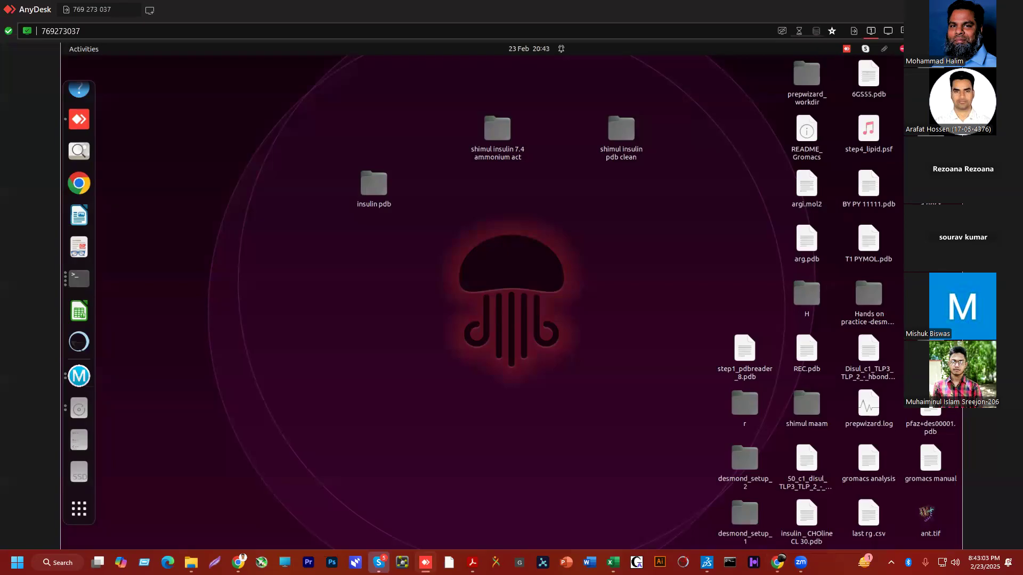
pyautogui.doubleClick(931, 187)
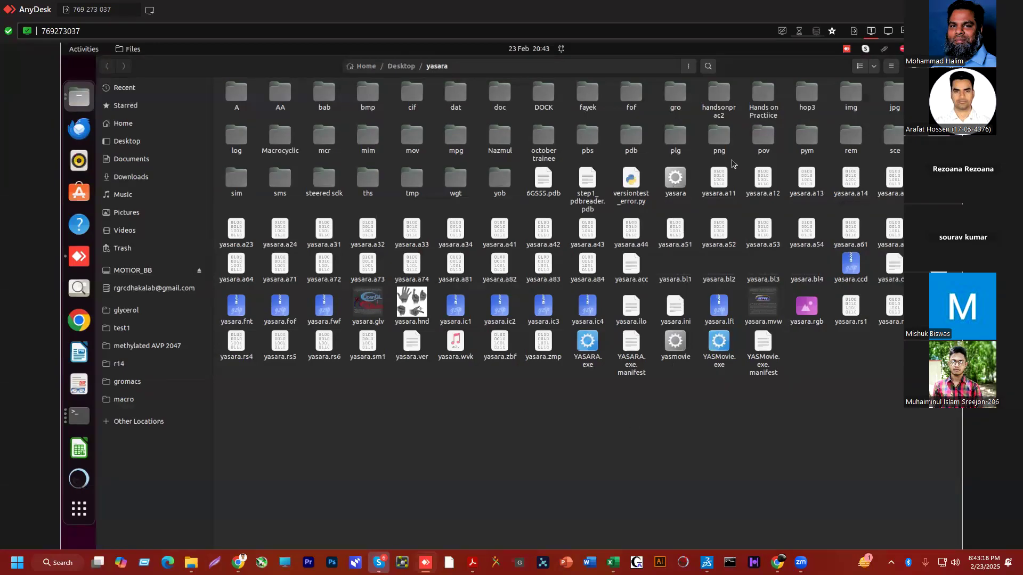
pyautogui.click(676, 180)
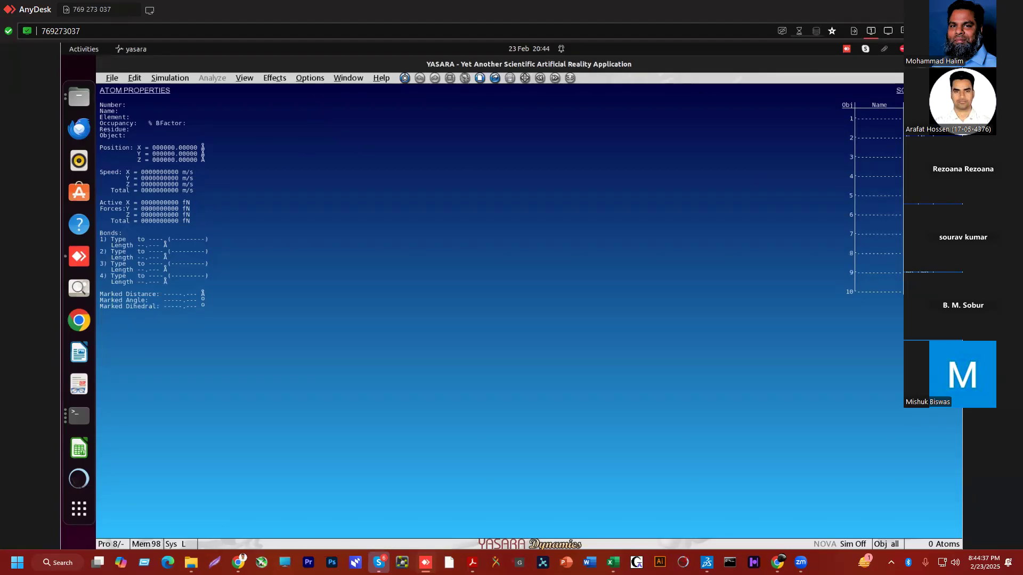
# Minimize YASARA and move 6y2g.pdb from the Hands on Practiice folder to the trash
pyautogui.click(918, 64)
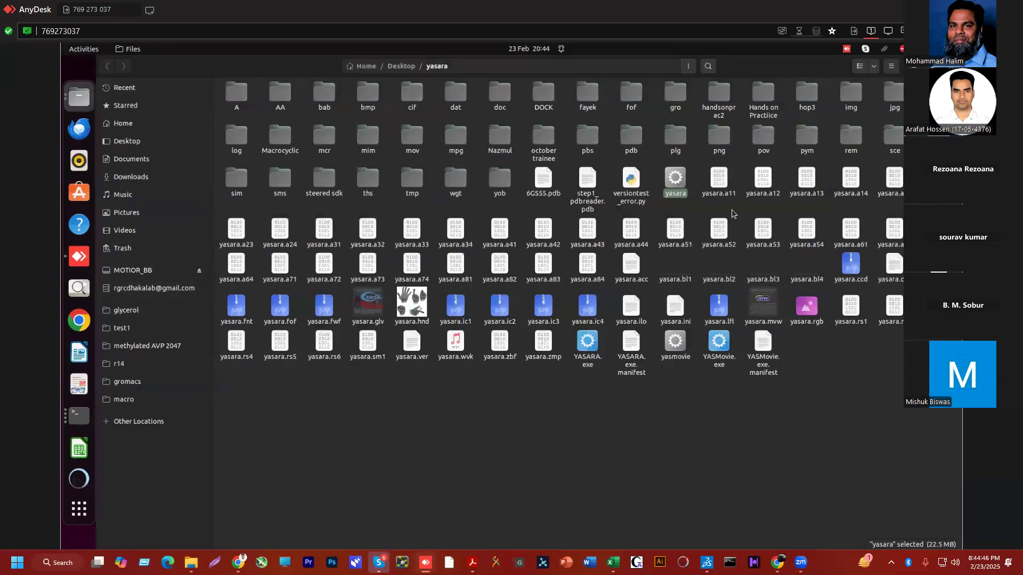
pyautogui.doubleClick(762, 97)
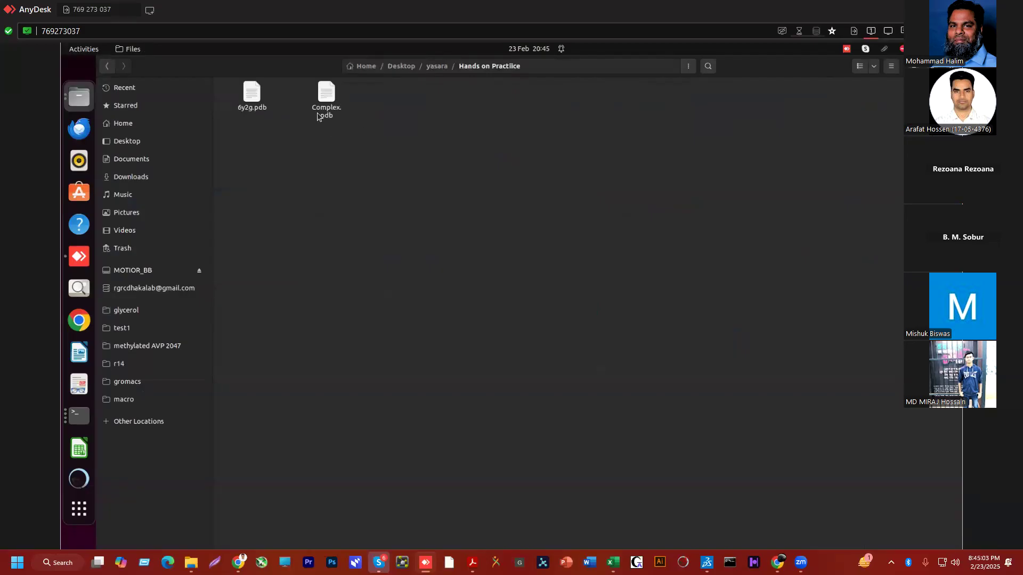
pyautogui.rightClick(248, 101)
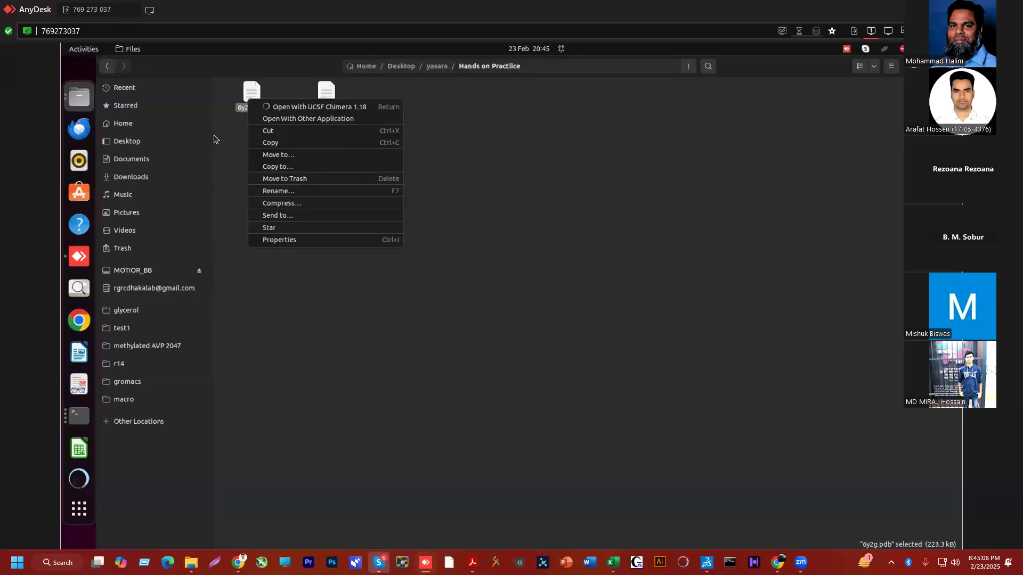
pyautogui.click(293, 180)
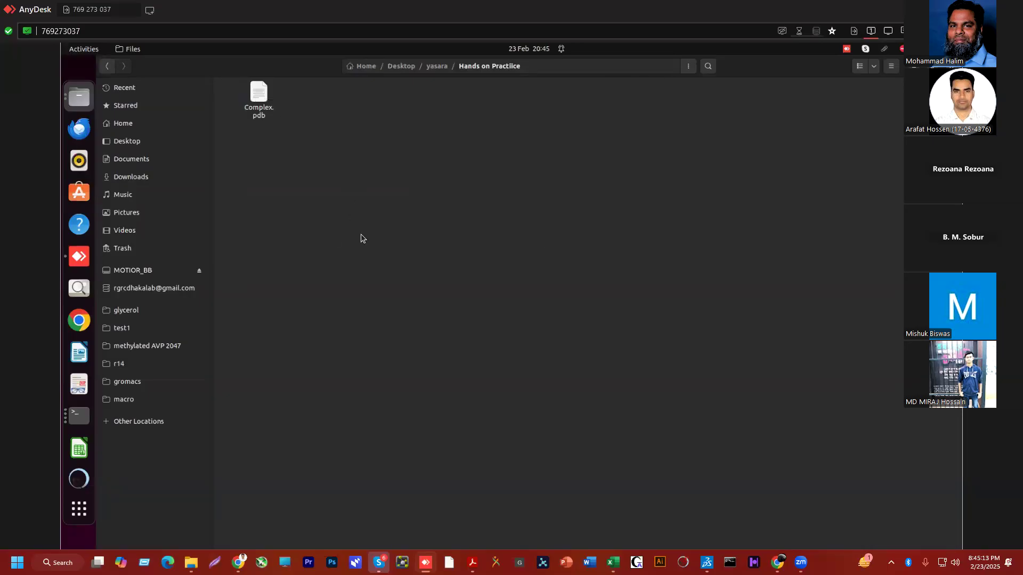
# Return to the parent yasara folder and bring the running YASARA window back to the front
pyautogui.click(109, 66)
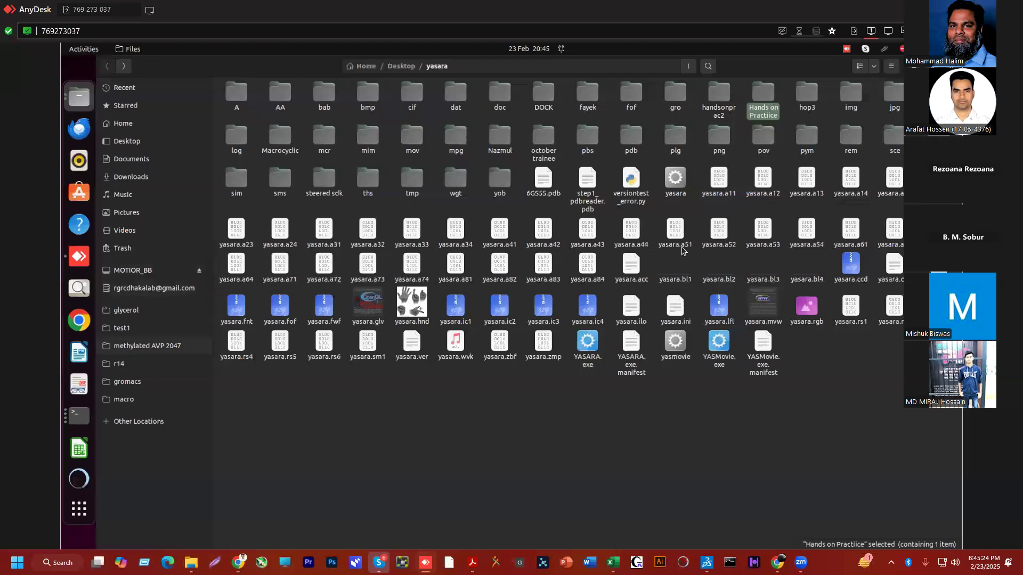
pyautogui.click(834, 378)
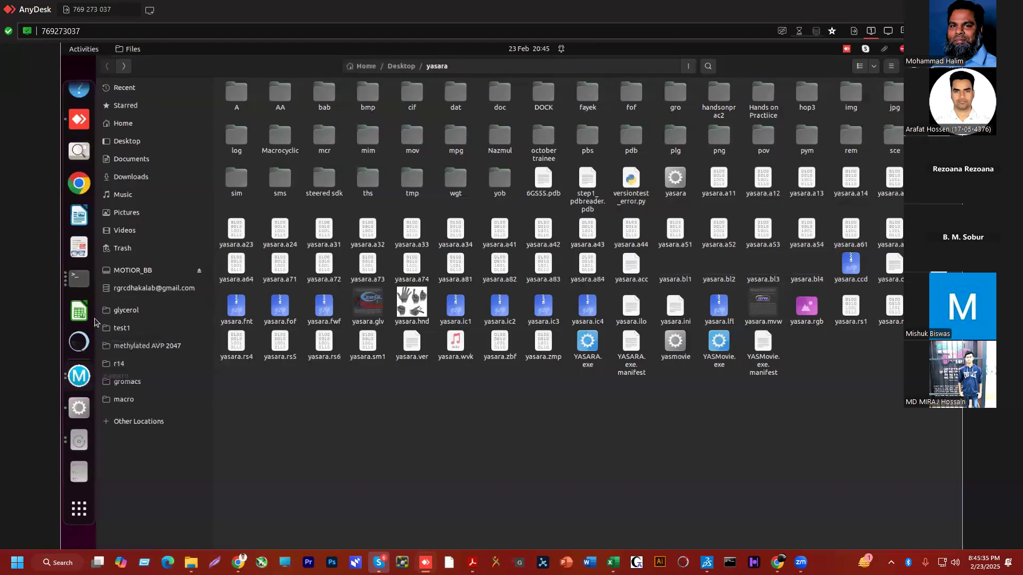
pyautogui.scroll(-5, 79, 321)
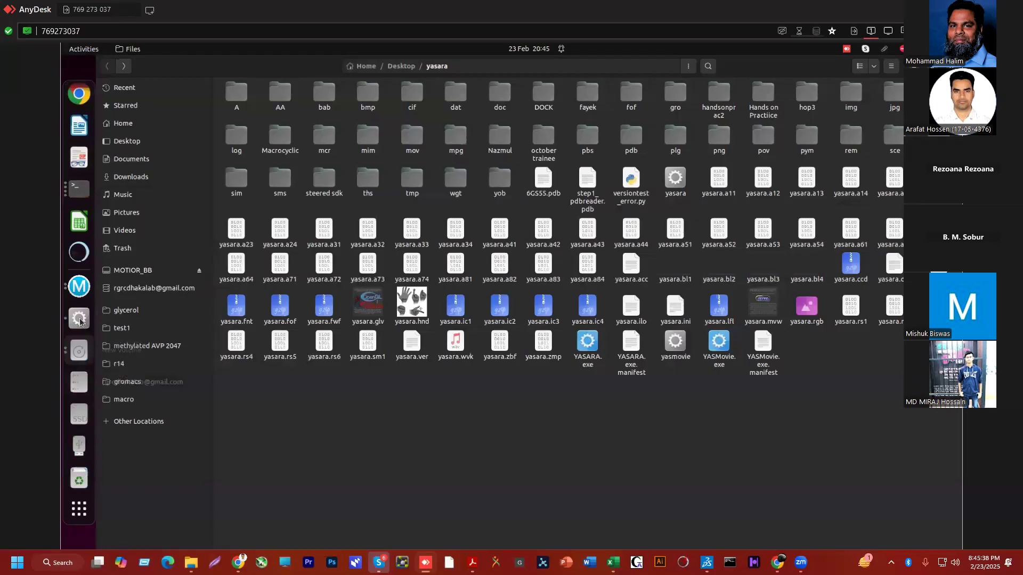
pyautogui.click(78, 319)
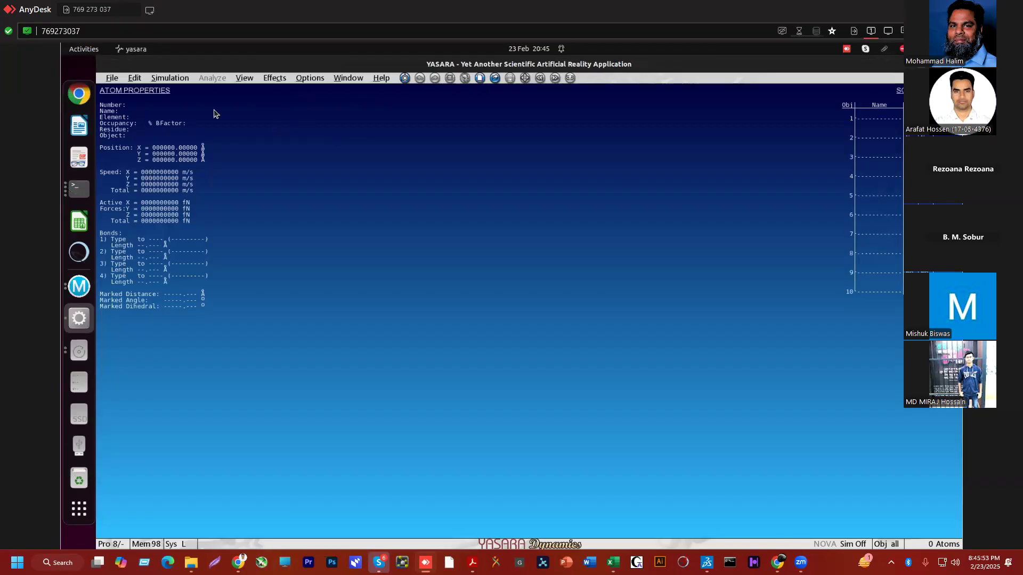
# Load Complex.pdb from the Hands on Practiice folder into YASARA as a PDB file, keeping the default load options
pyautogui.click(115, 79)
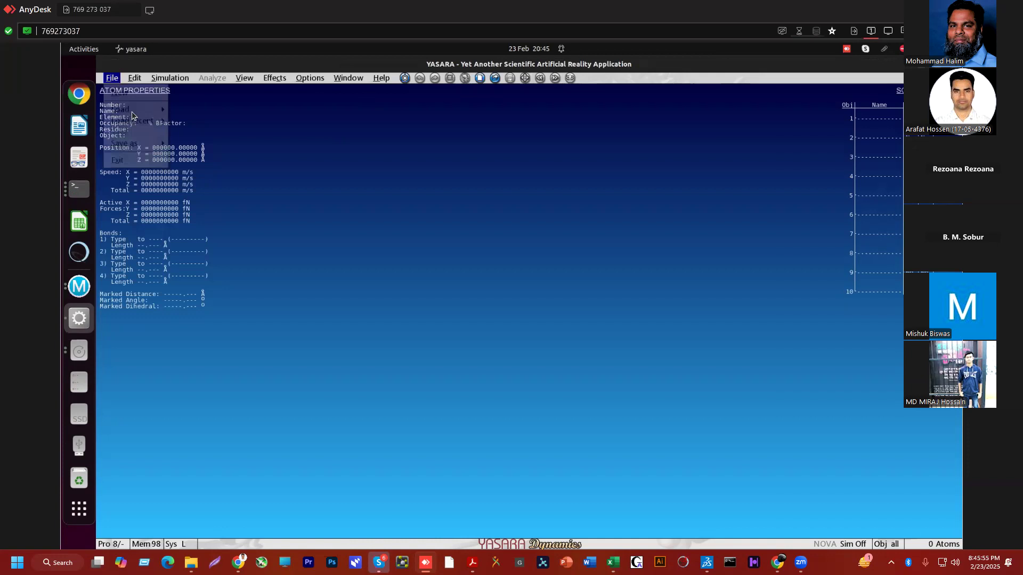
pyautogui.moveTo(133, 118)
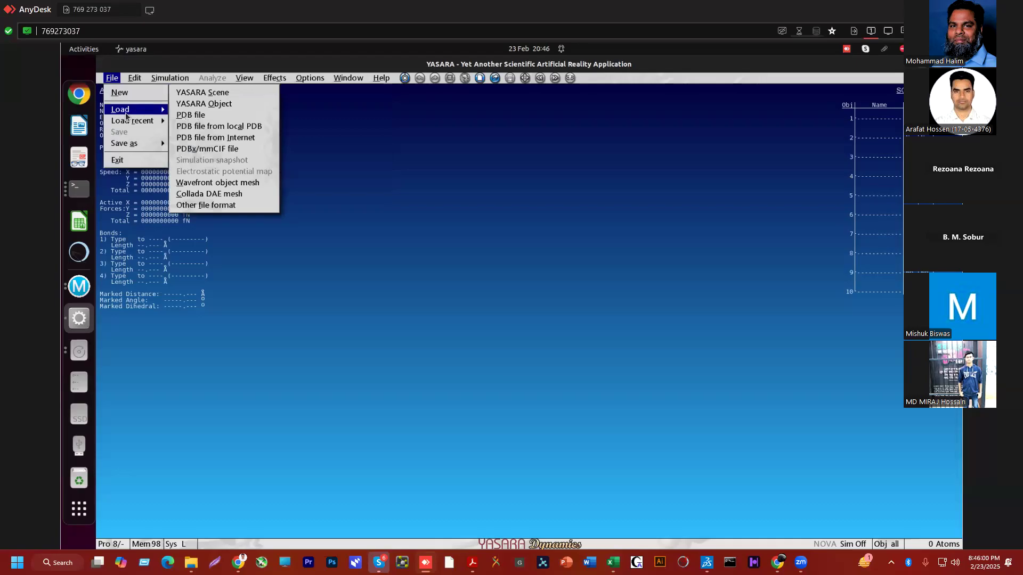
pyautogui.click(201, 118)
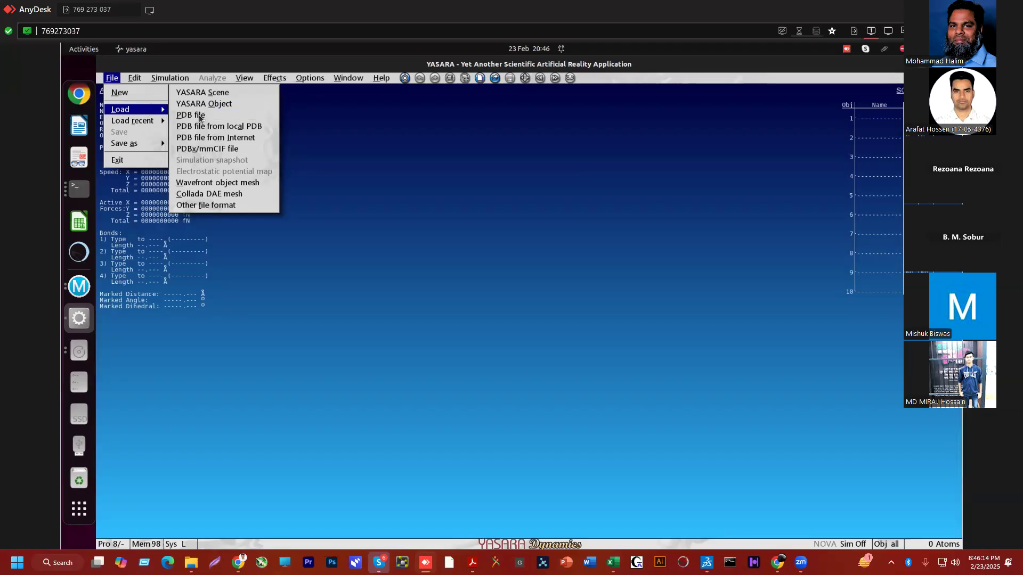
pyautogui.click(200, 119)
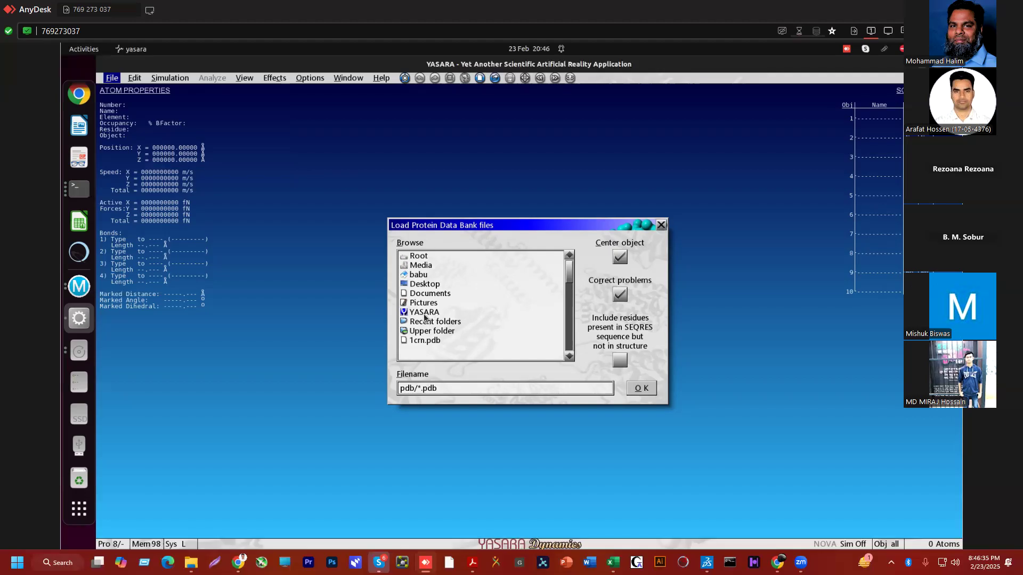
pyautogui.click(435, 331)
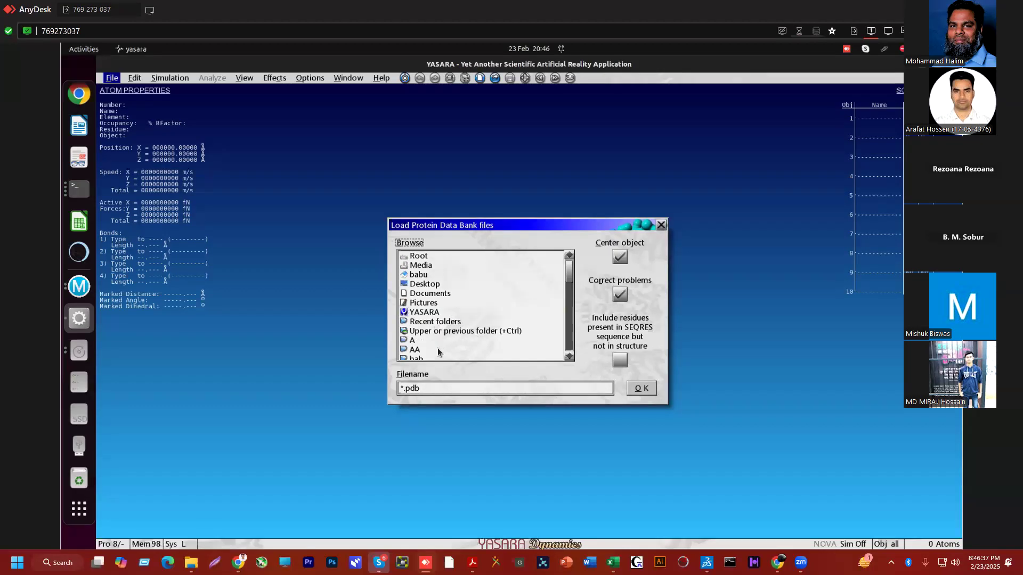
pyautogui.scroll(-5, 471, 334)
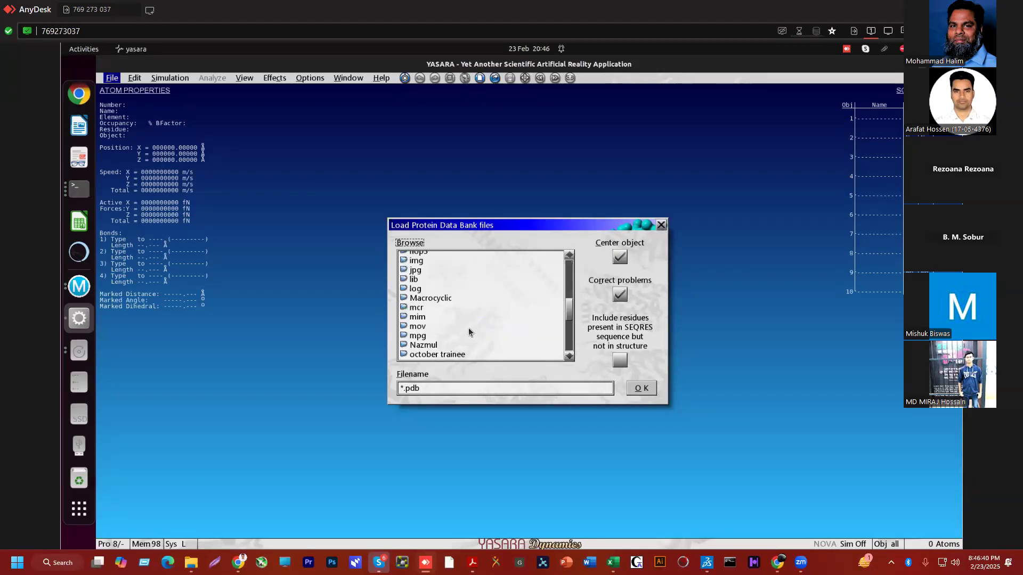
pyautogui.scroll(3, 459, 305)
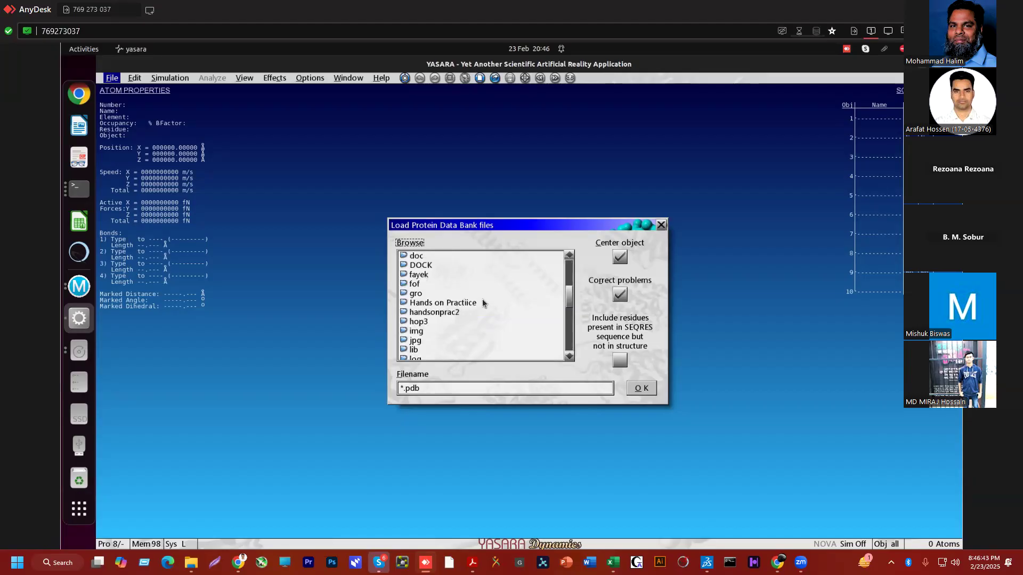
pyautogui.doubleClick(452, 303)
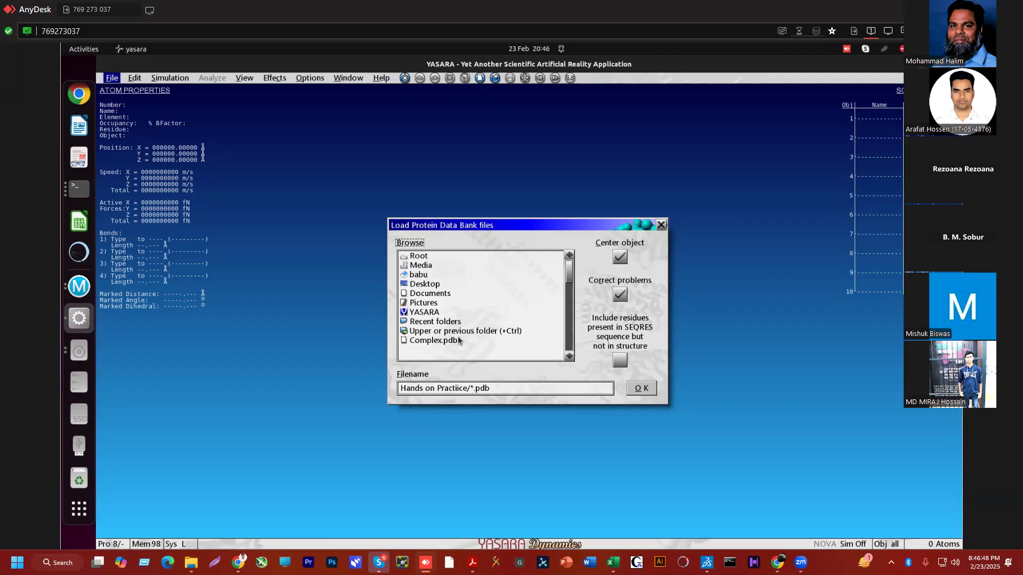
pyautogui.click(439, 349)
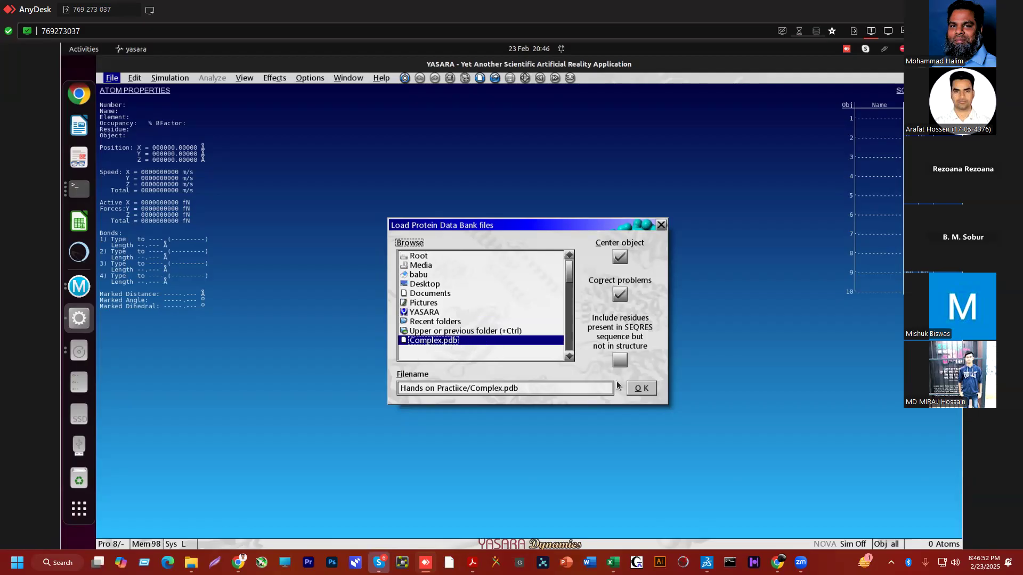
pyautogui.click(642, 389)
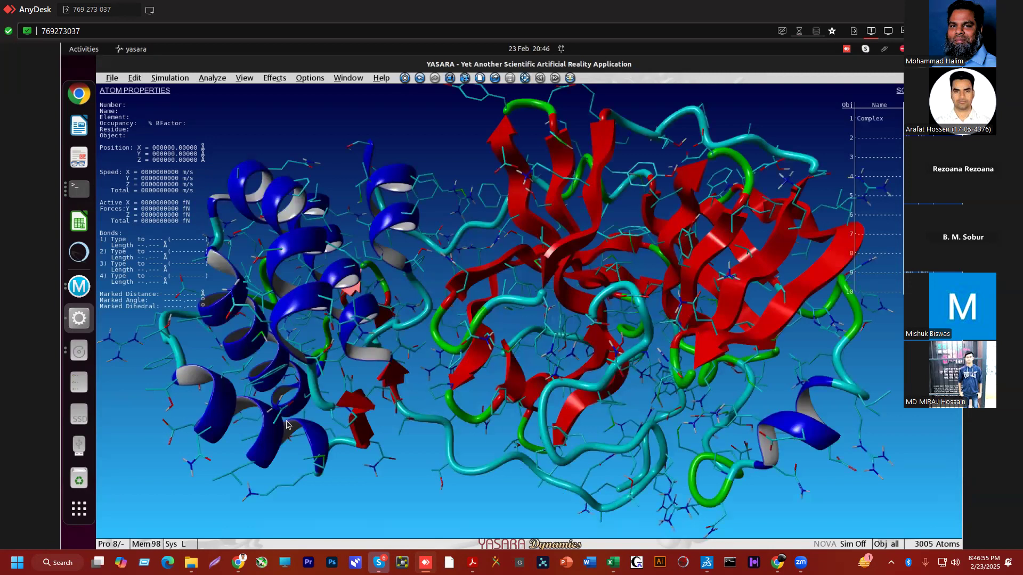
pyautogui.scroll(-5, 287, 423)
pyautogui.scroll(1, 517, 381)
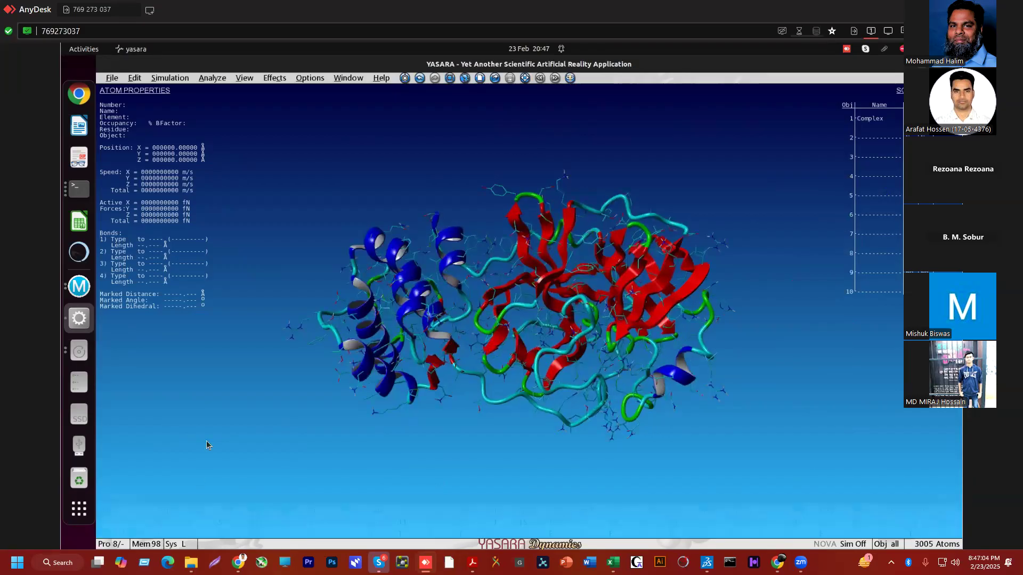
# Switch to the peptide research paper in Acrobat and examine its MD simulation plots and the Table 2 interacting residues
pyautogui.click(168, 563)
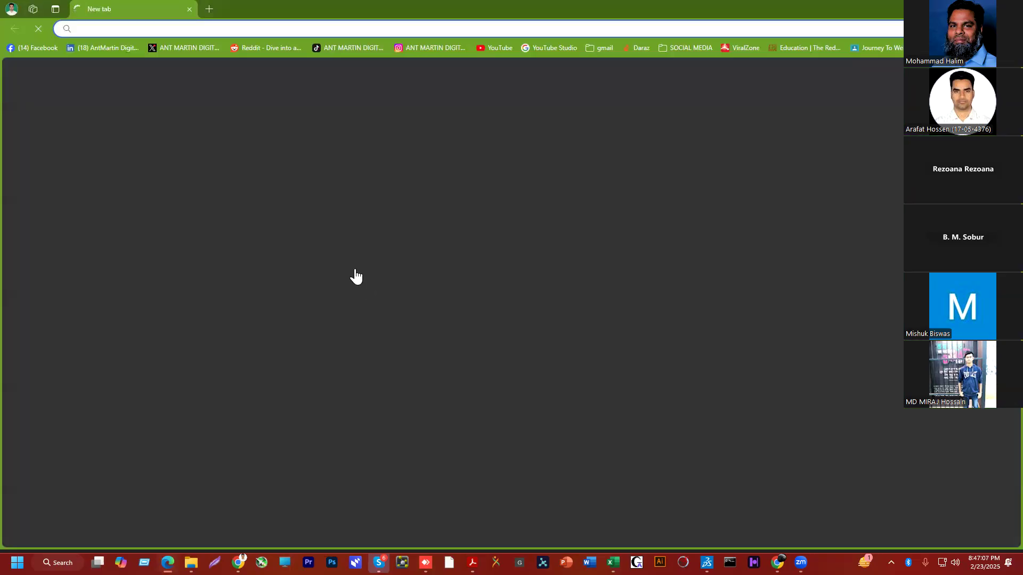
pyautogui.hotkey('alt', 'F4')
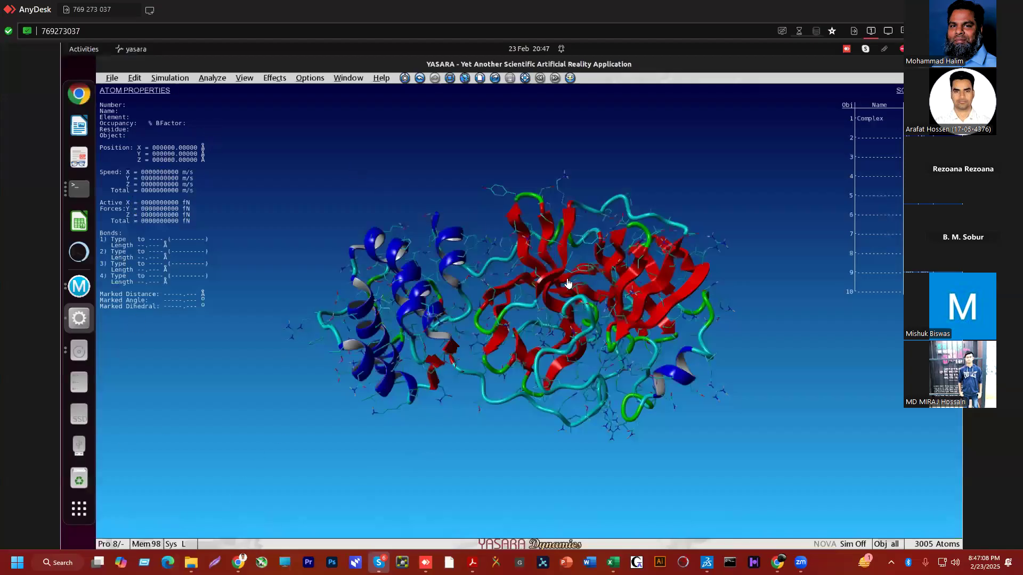
pyautogui.press('super+d')
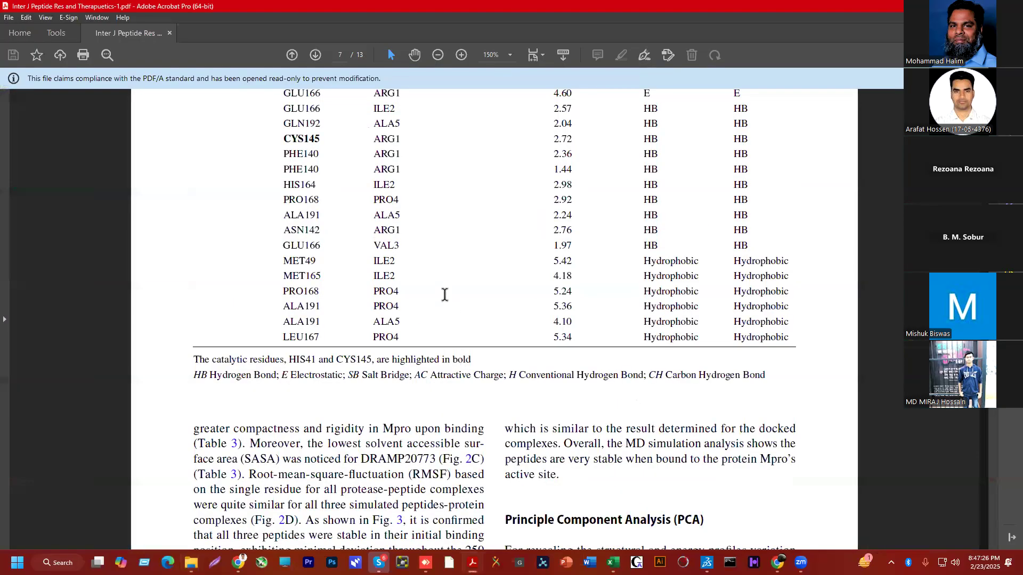
pyautogui.scroll(-3, 445, 295)
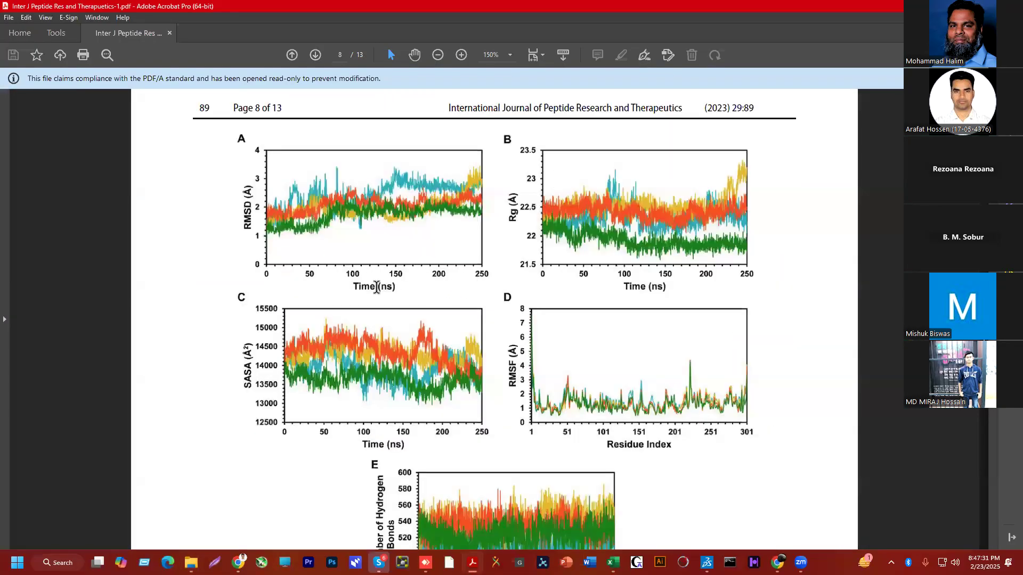
pyautogui.scroll(3, 531, 284)
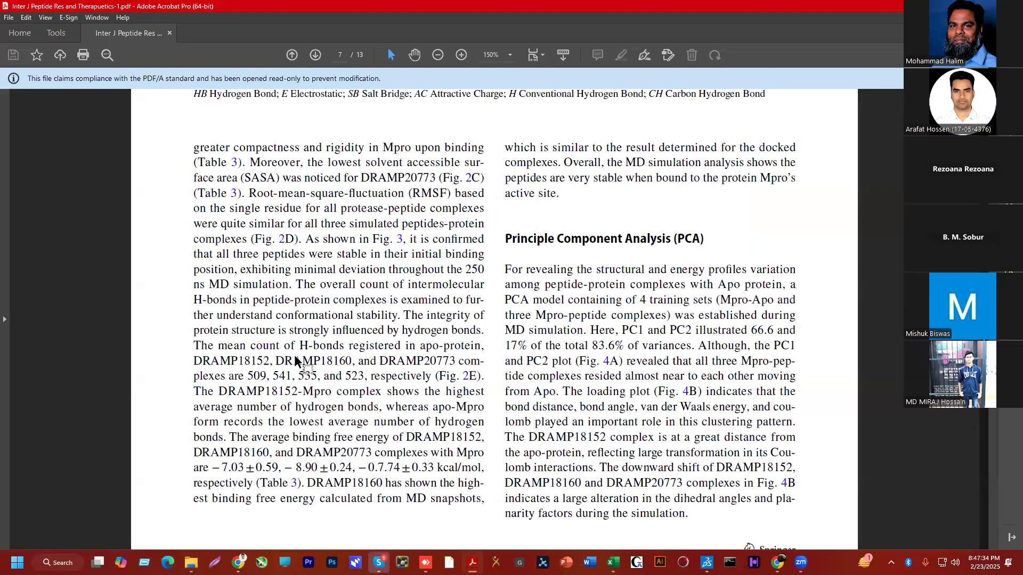
pyautogui.scroll(3, 334, 282)
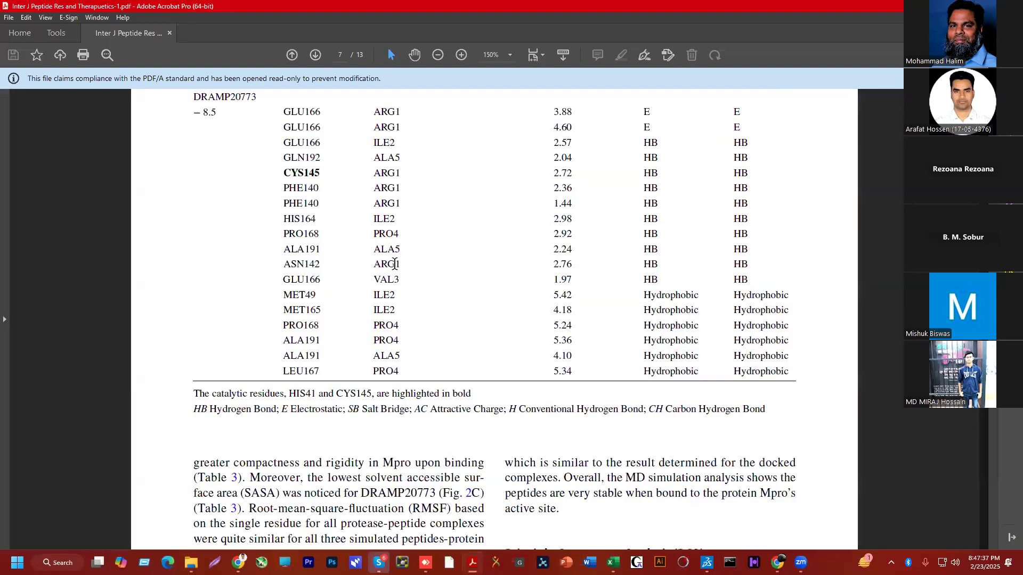
pyautogui.scroll(2, 393, 263)
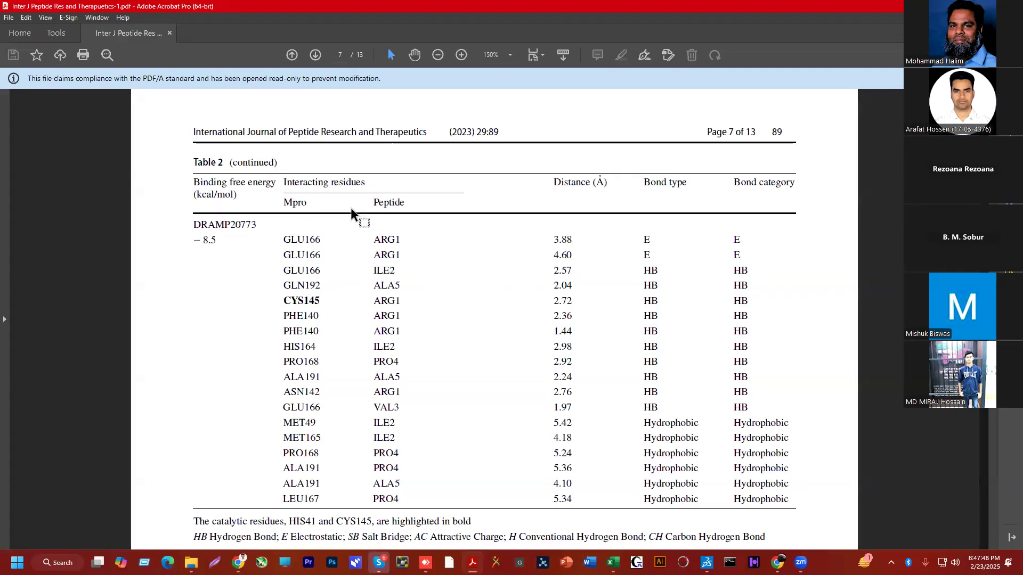
pyautogui.scroll(10, 355, 208)
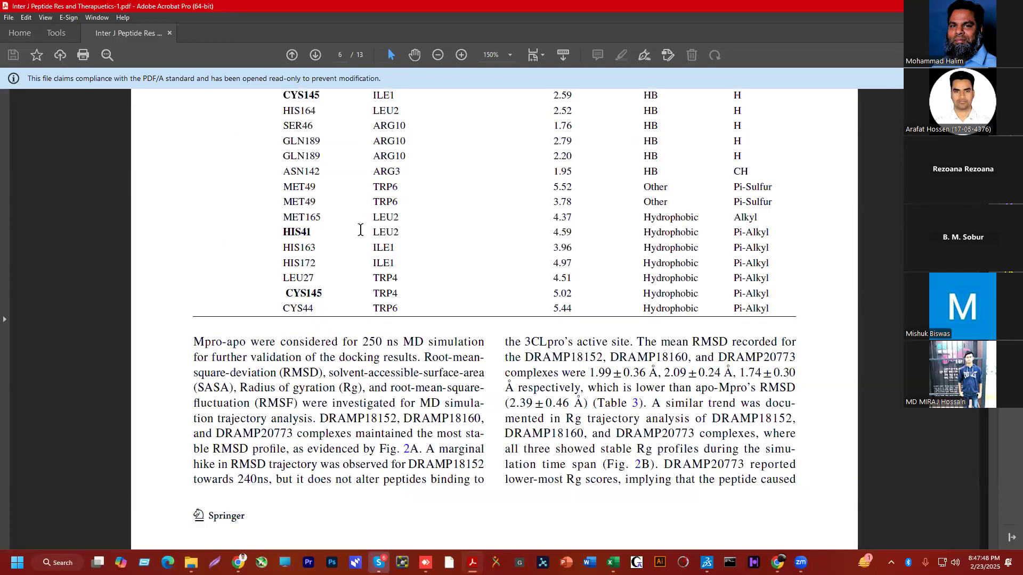
pyautogui.scroll(5, 354, 221)
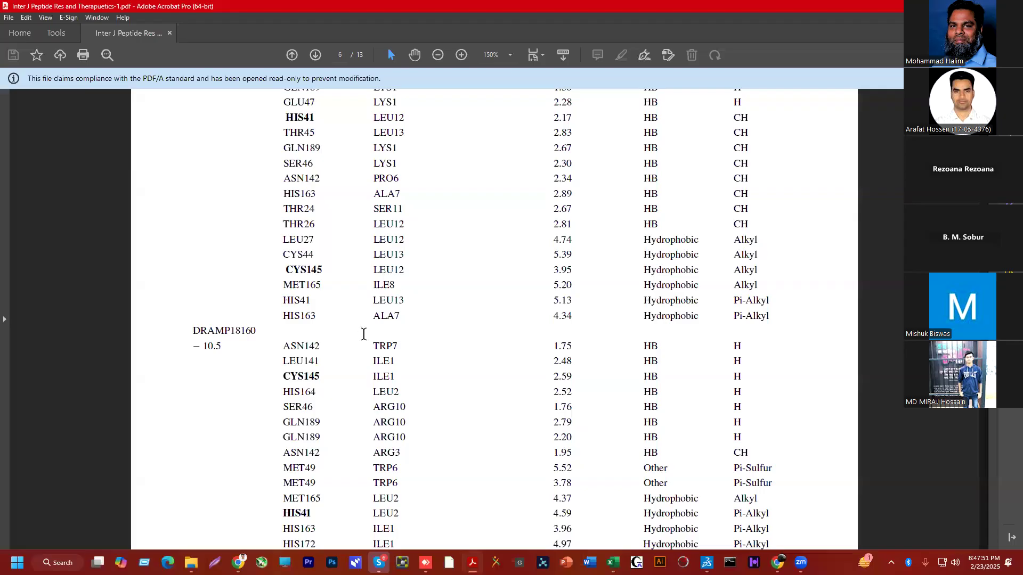
# Examine the rest of the paper's residue interaction table, the Fig. 2 MD simulation plots and the Table 3 averages
pyautogui.scroll(-5, 371, 291)
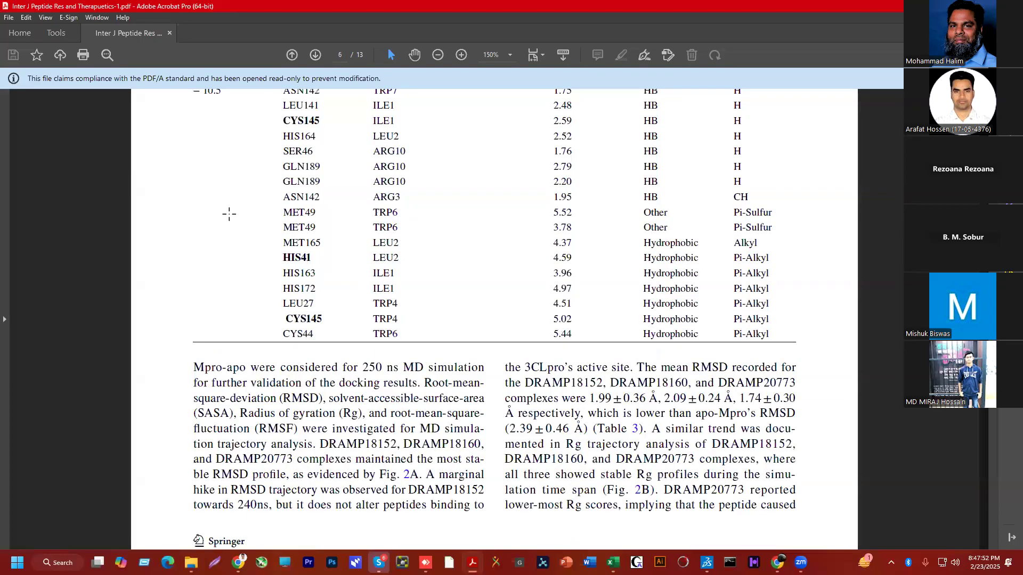
pyautogui.scroll(-10, 240, 194)
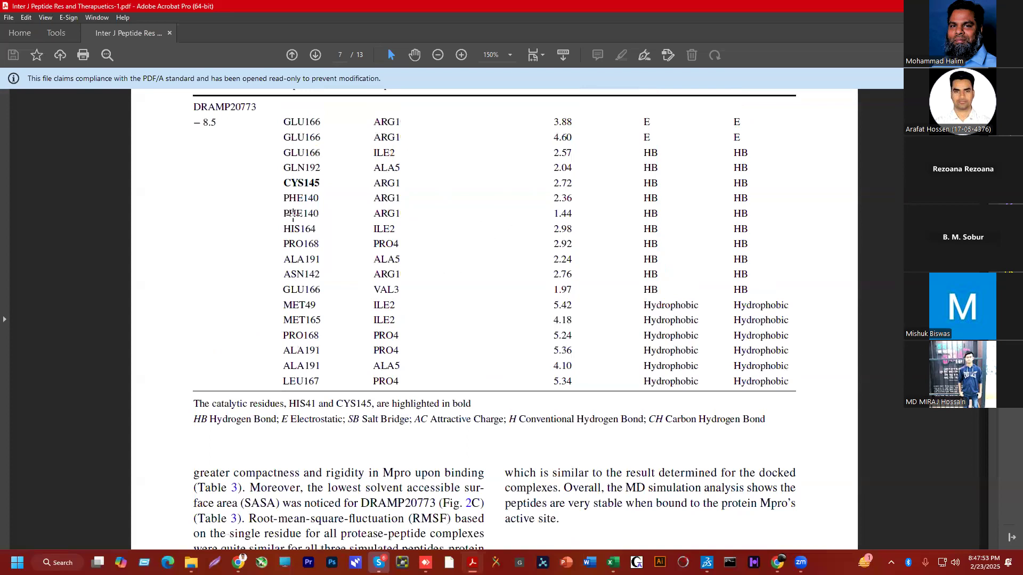
pyautogui.scroll(-8, 292, 216)
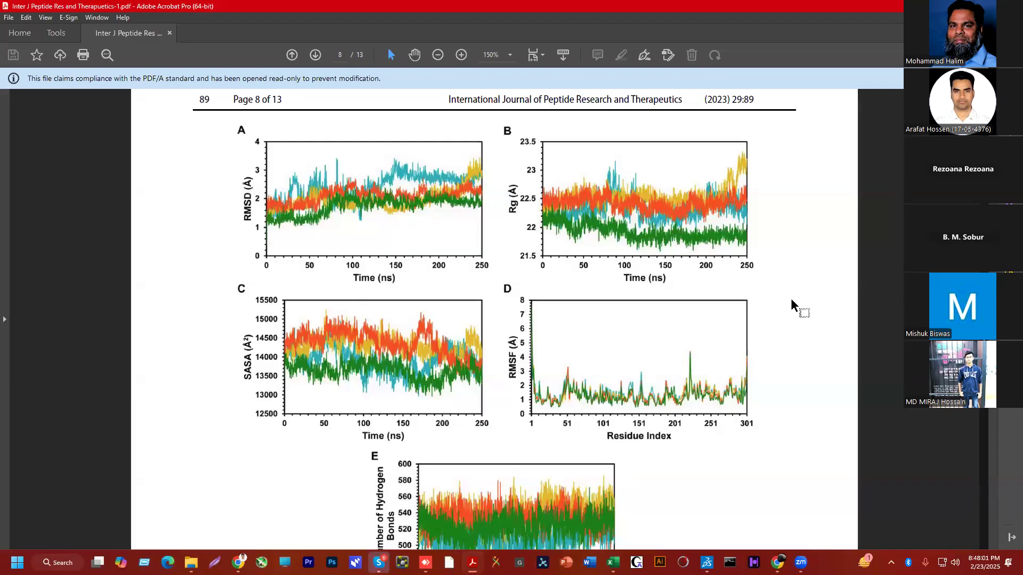
pyautogui.scroll(-2, 801, 310)
pyautogui.scroll(-1, 494, 319)
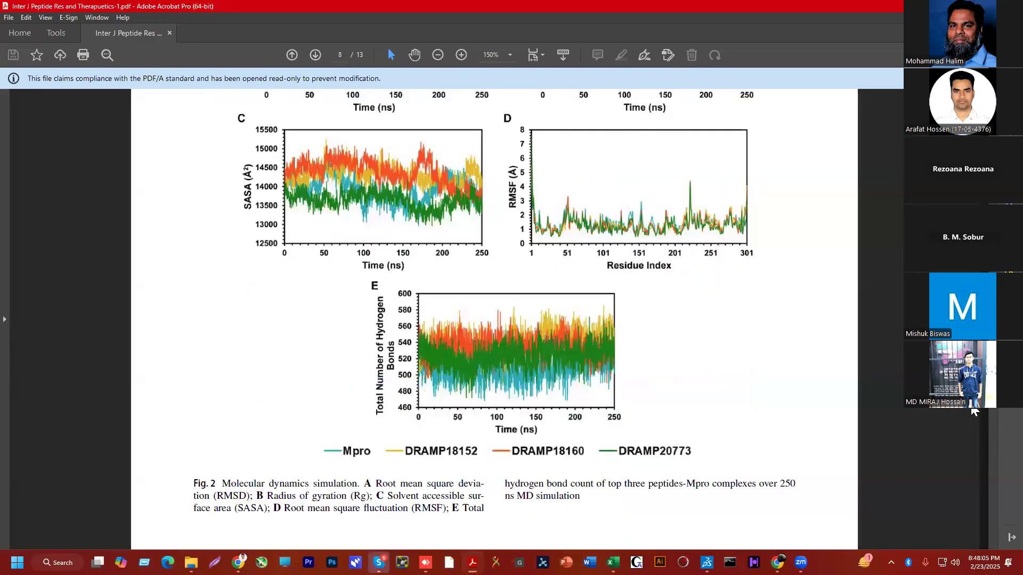
pyautogui.scroll(-1, 494, 320)
pyautogui.scroll(-2, 495, 320)
pyautogui.scroll(-1, 494, 320)
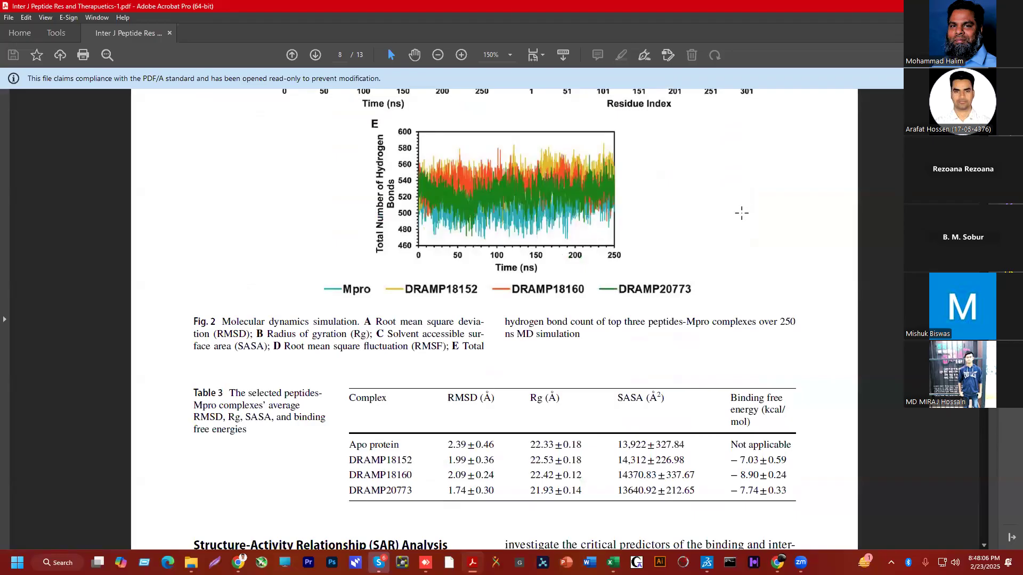
pyautogui.scroll(-10, 440, 273)
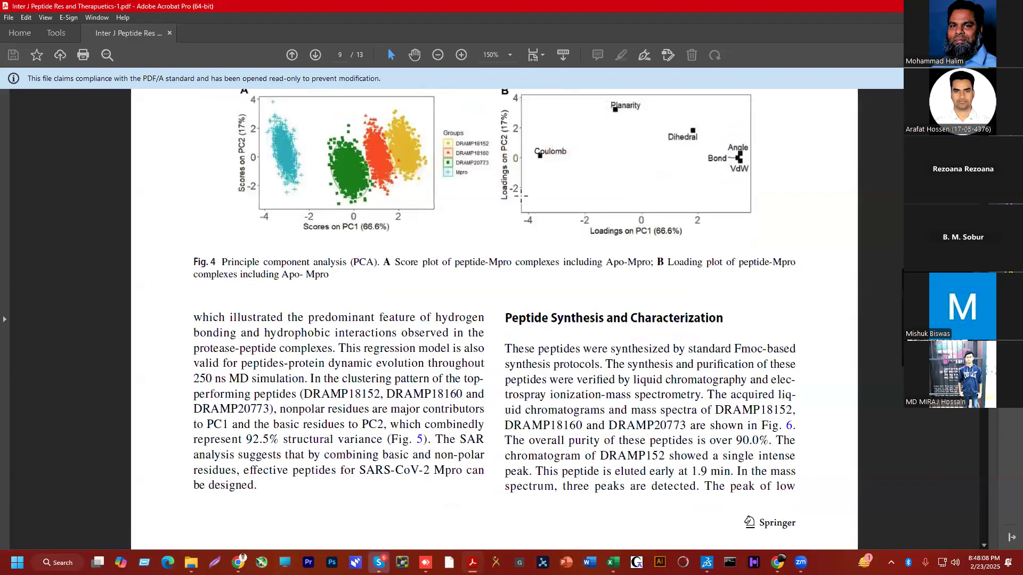
# Examine the Fig. 3 simulation snapshots and return to the Fig. 2 RMSD, Rg, SASA and RMSF plots
pyautogui.scroll(10, 480, 274)
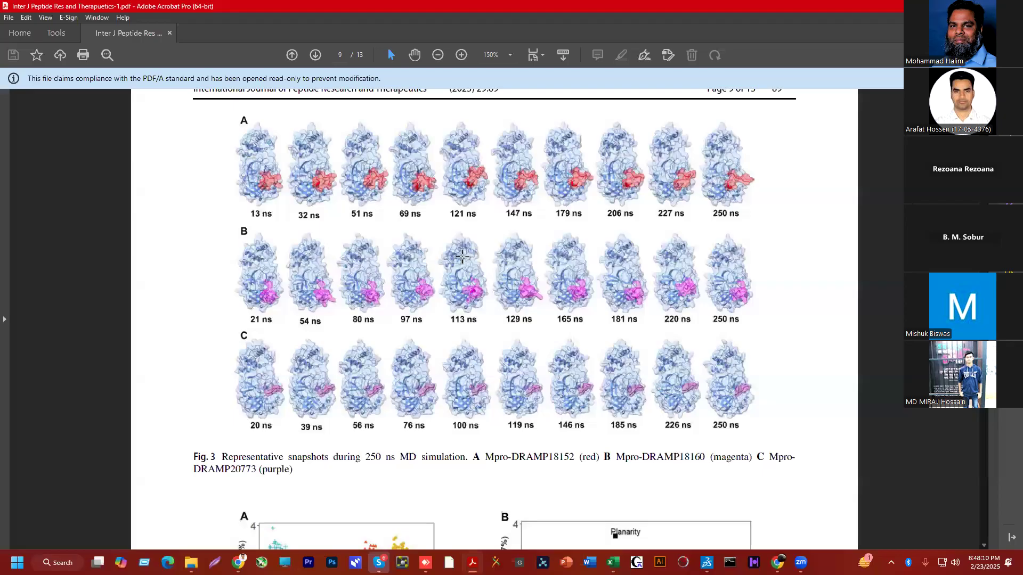
pyautogui.scroll(-3, 454, 253)
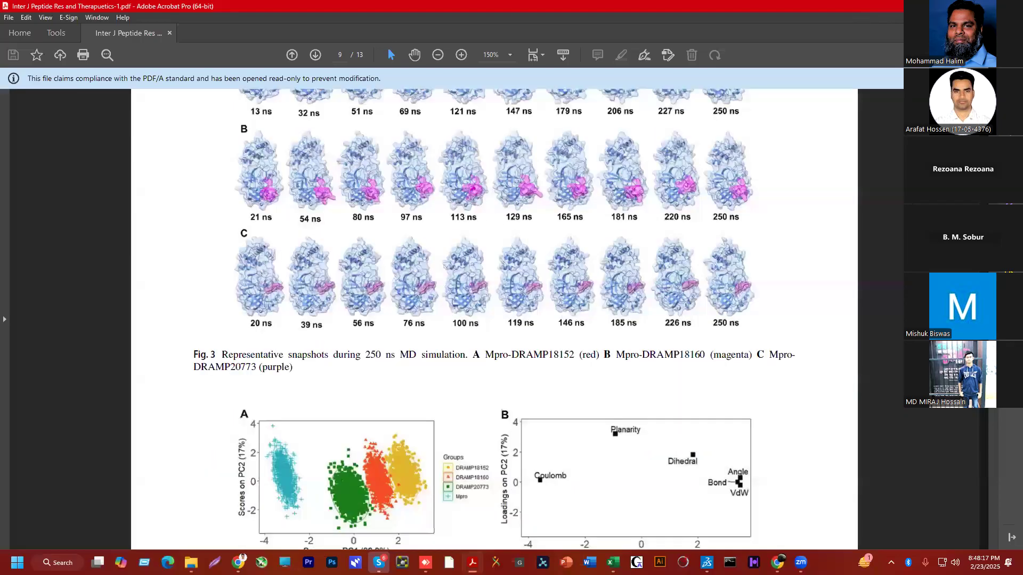
pyautogui.scroll(3, 496, 210)
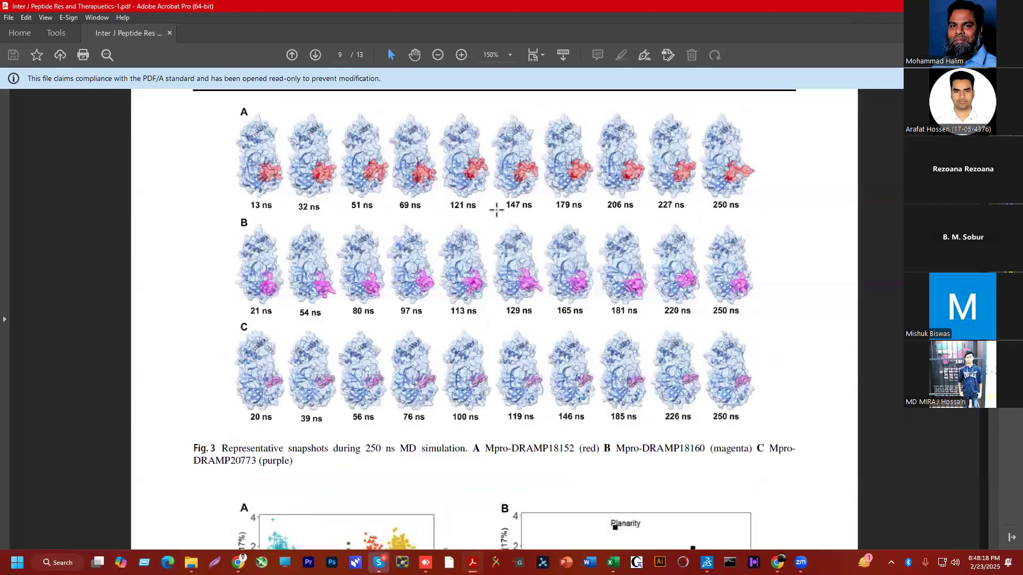
pyautogui.scroll(15, 686, 98)
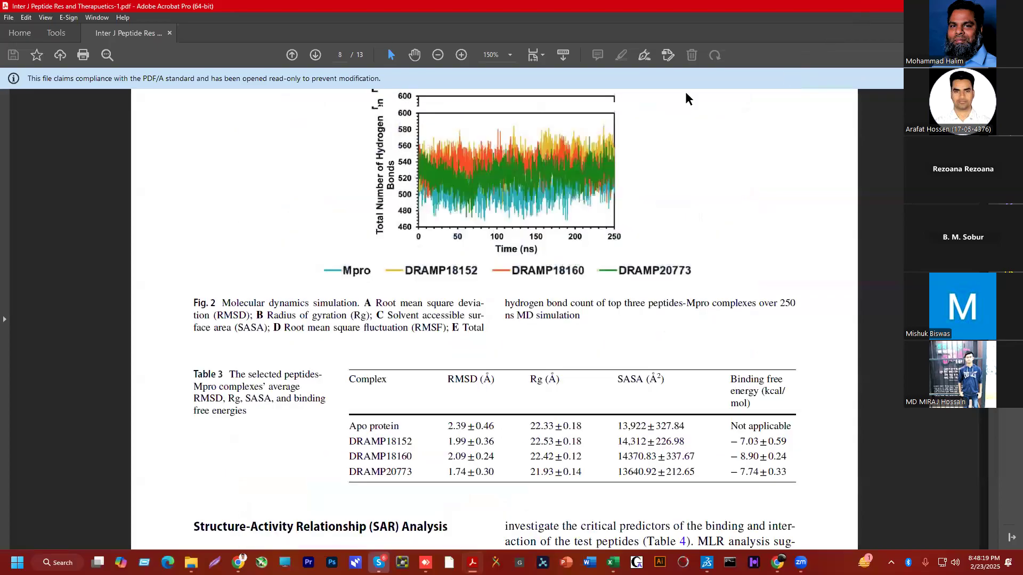
pyautogui.scroll(11, 850, 93)
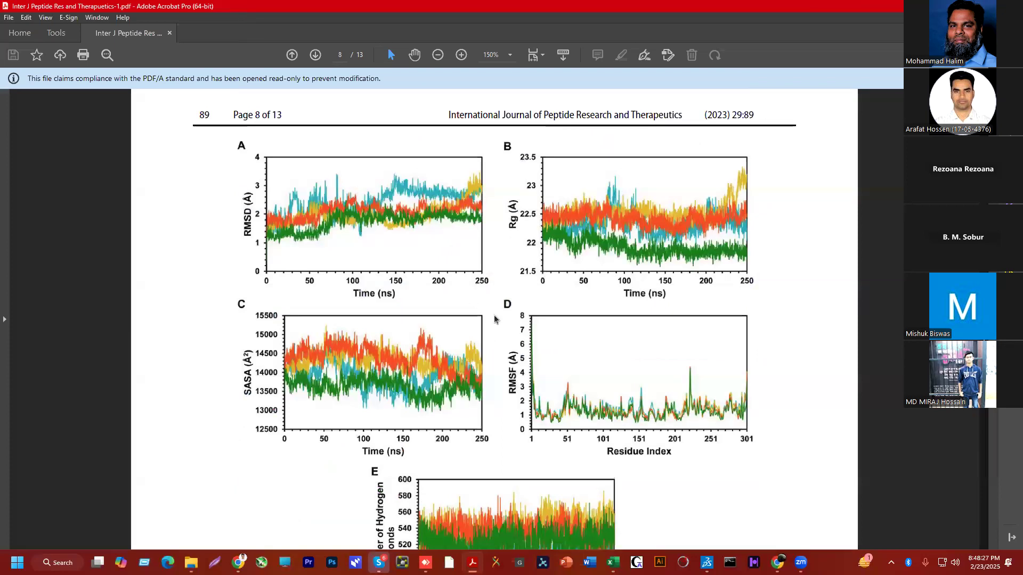
# Leave the paper, switch back to YASARA in the AnyDesk session and inspect the loaded complex from several angles and distances
pyautogui.click(962, 6)
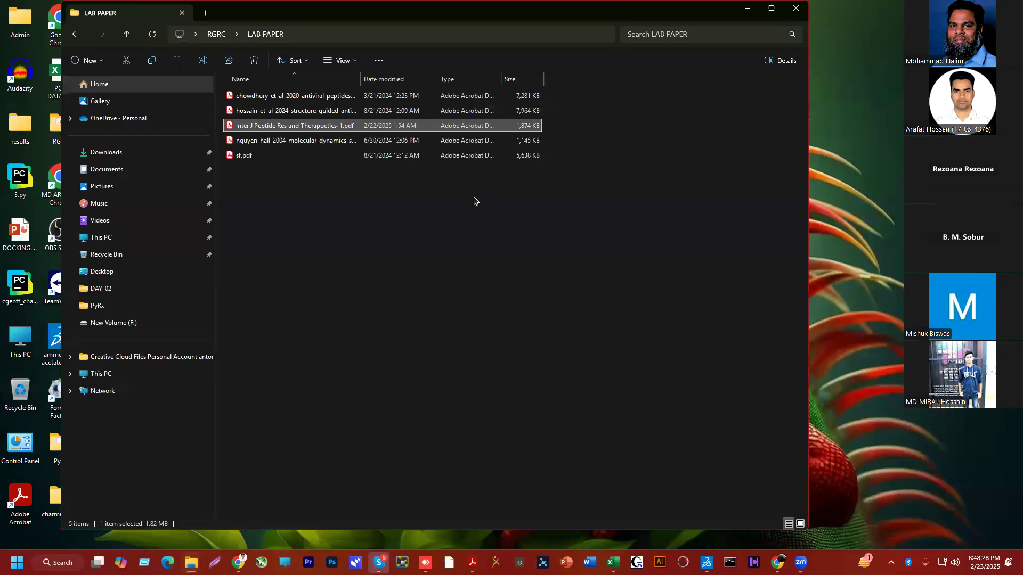
pyautogui.press('super+d')
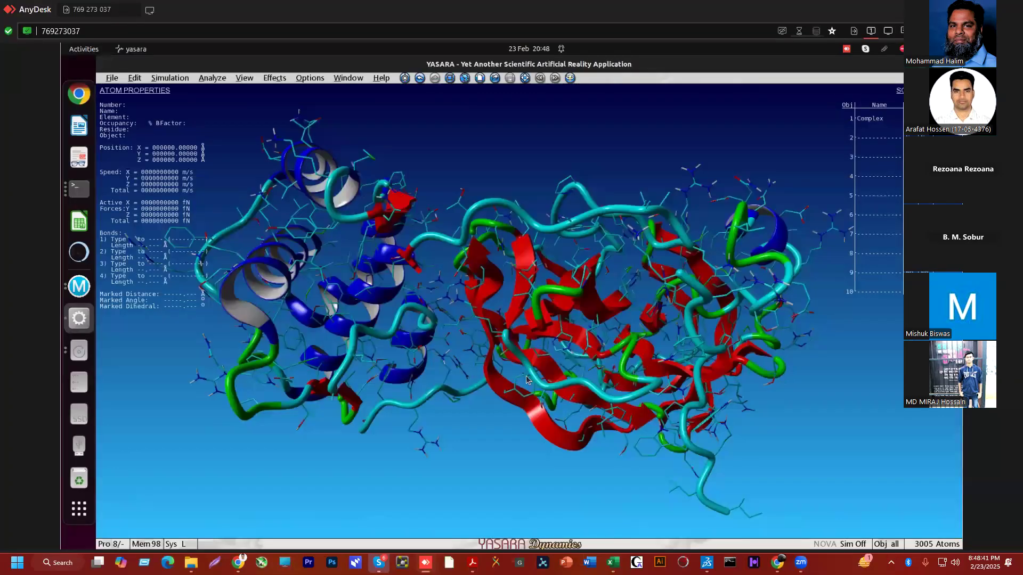
pyautogui.moveTo(526, 377); pyautogui.dragTo(413, 455)
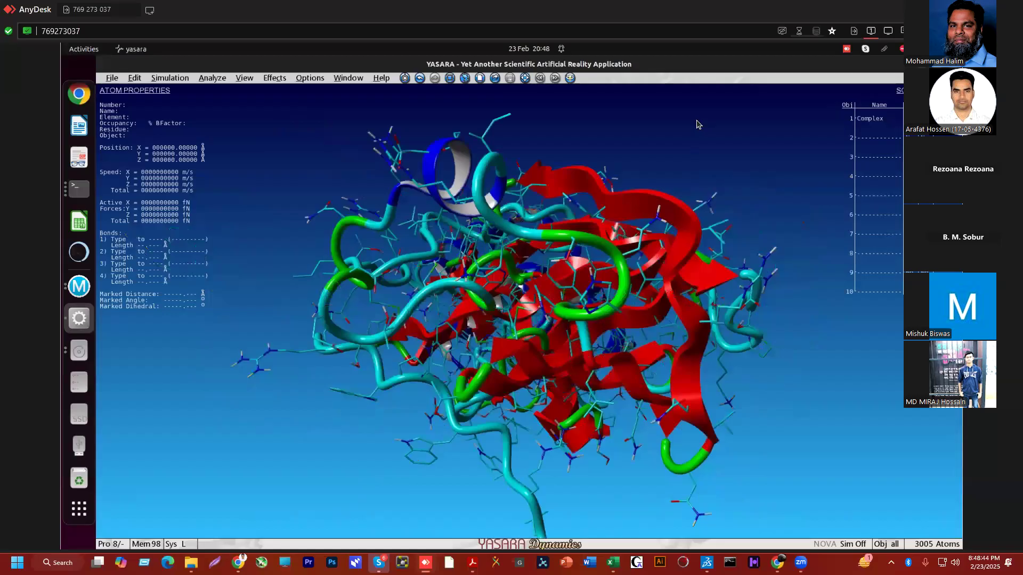
pyautogui.moveTo(697, 121); pyautogui.dragTo(612, 350)
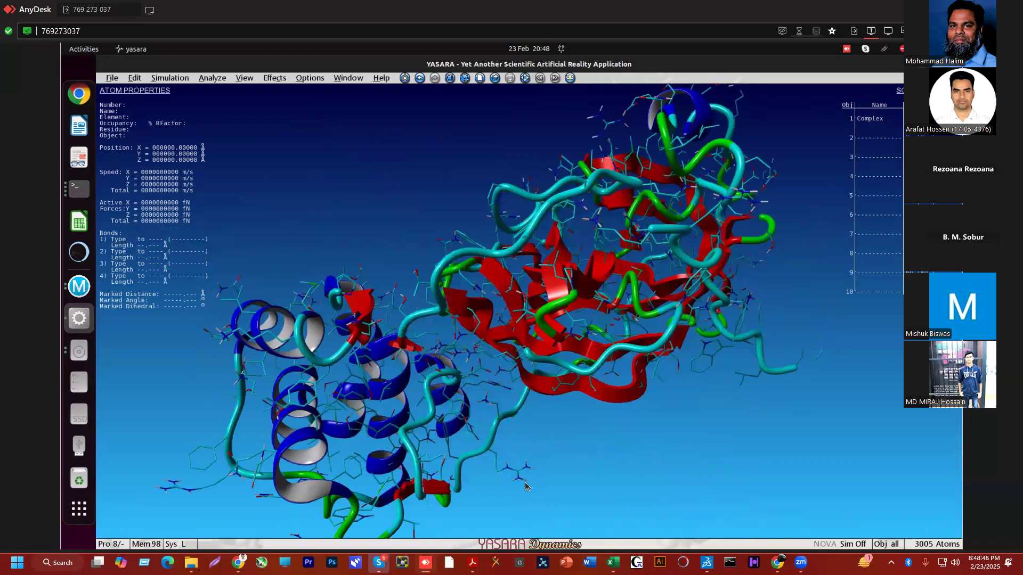
pyautogui.moveTo(616, 321); pyautogui.dragTo(662, 317)
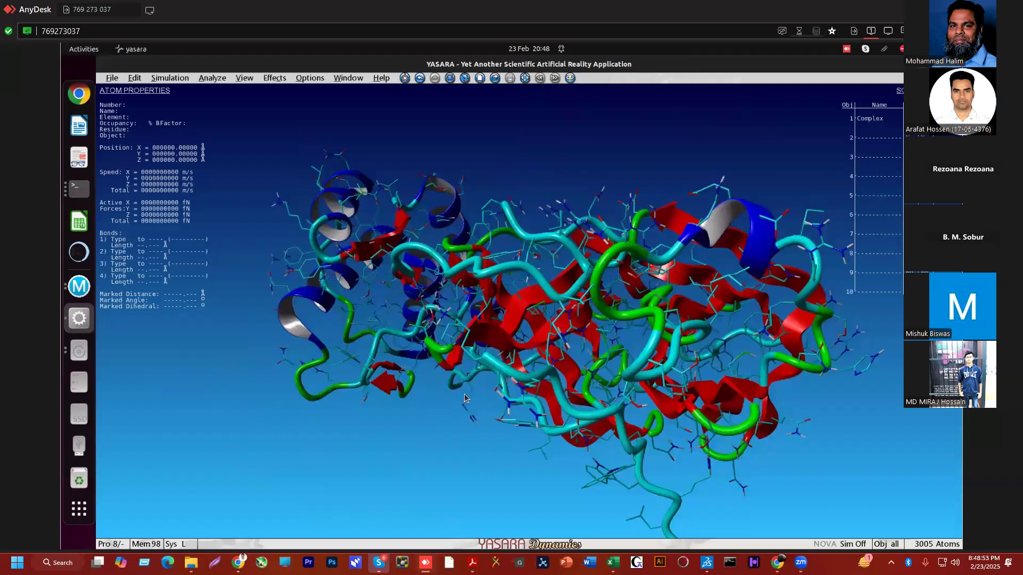
pyautogui.moveTo(484, 401); pyautogui.dragTo(487, 411)
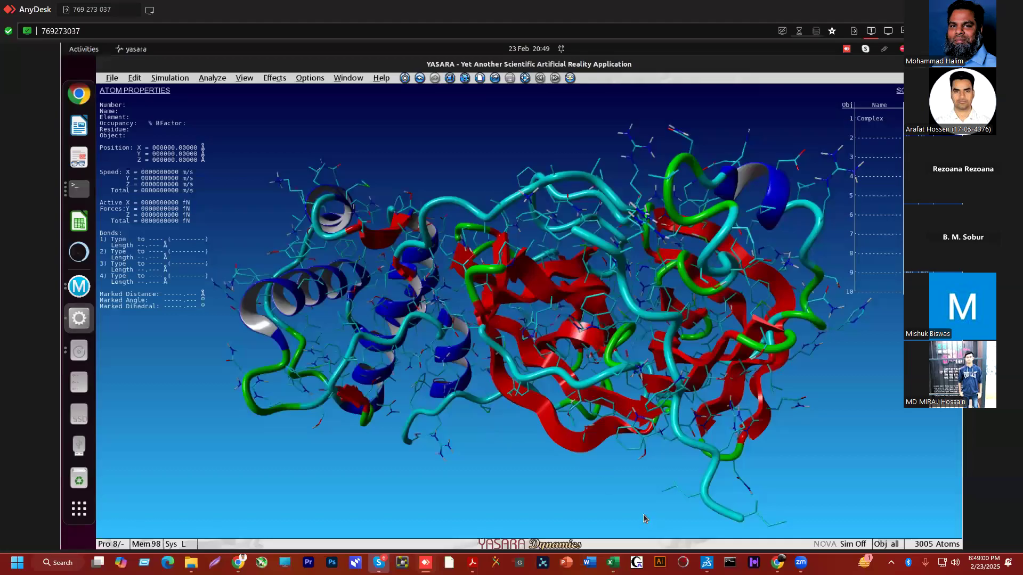
pyautogui.moveTo(560, 438); pyautogui.dragTo(416, 271)
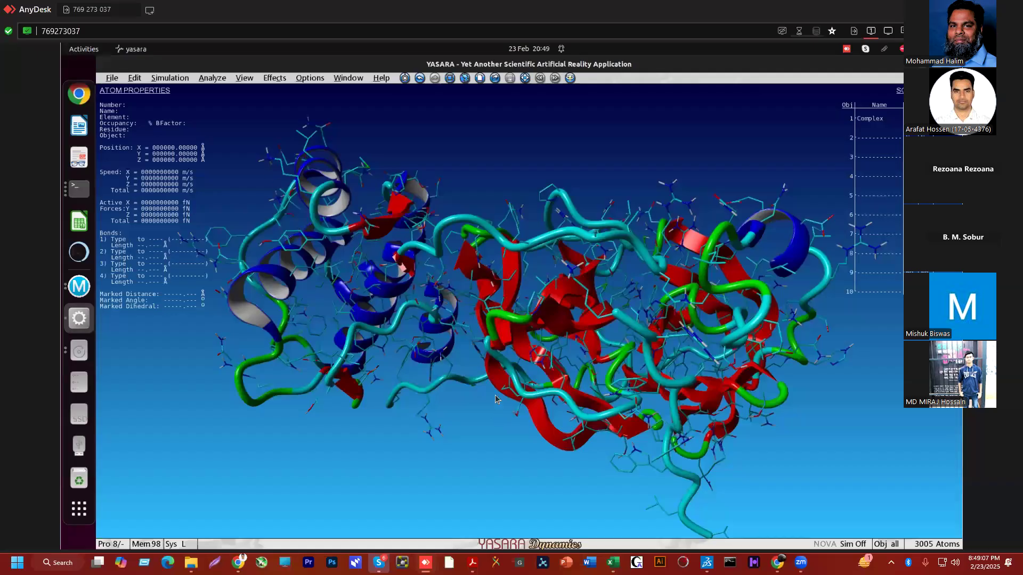
pyautogui.scroll(-10, 493, 393)
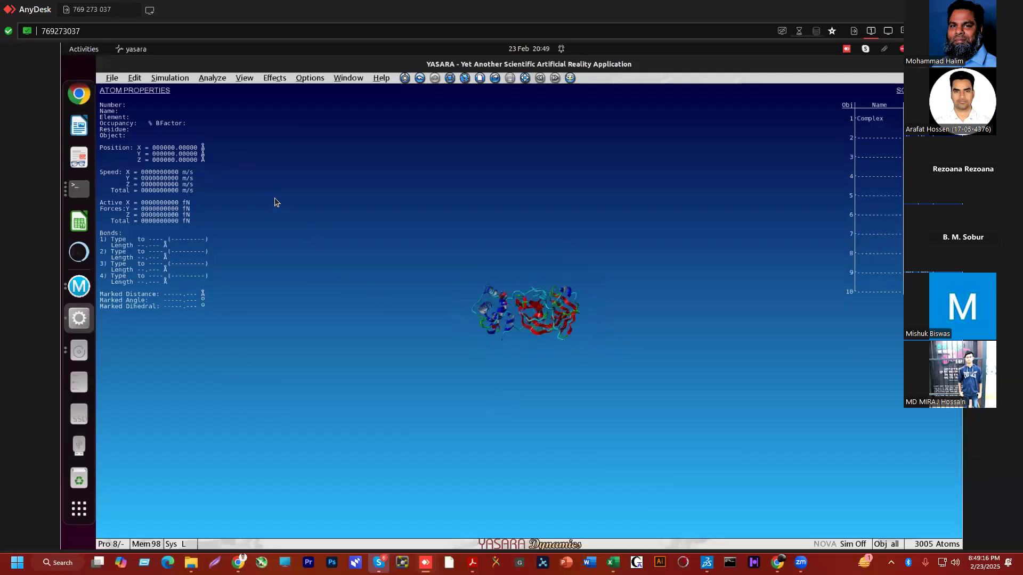
pyautogui.scroll(3, 234, 172)
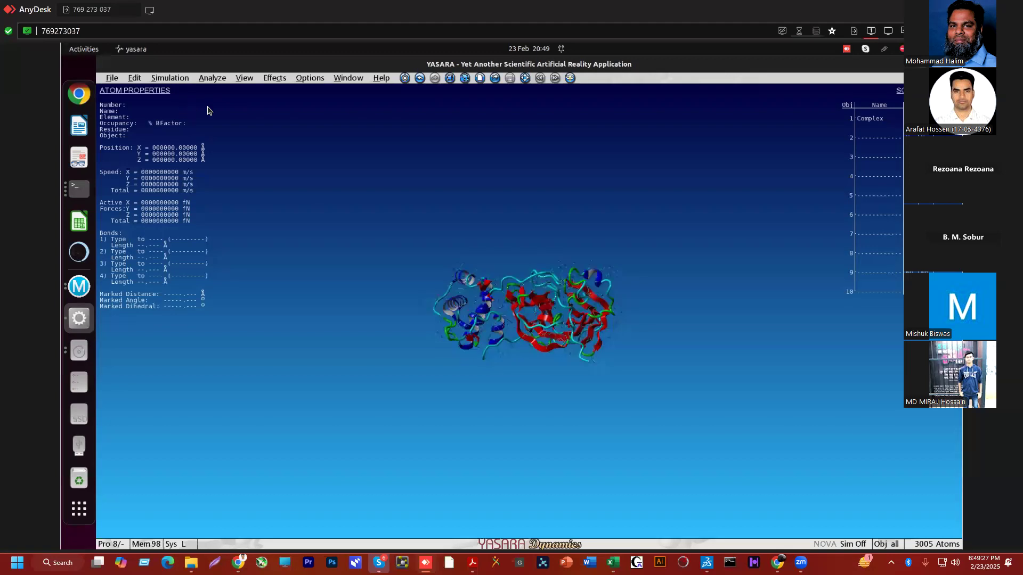
# Define a cube-shaped simulation cell extending 5.0 Å around all atoms of the complex
pyautogui.hotkey('alt', 's')
pyautogui.press('Right')
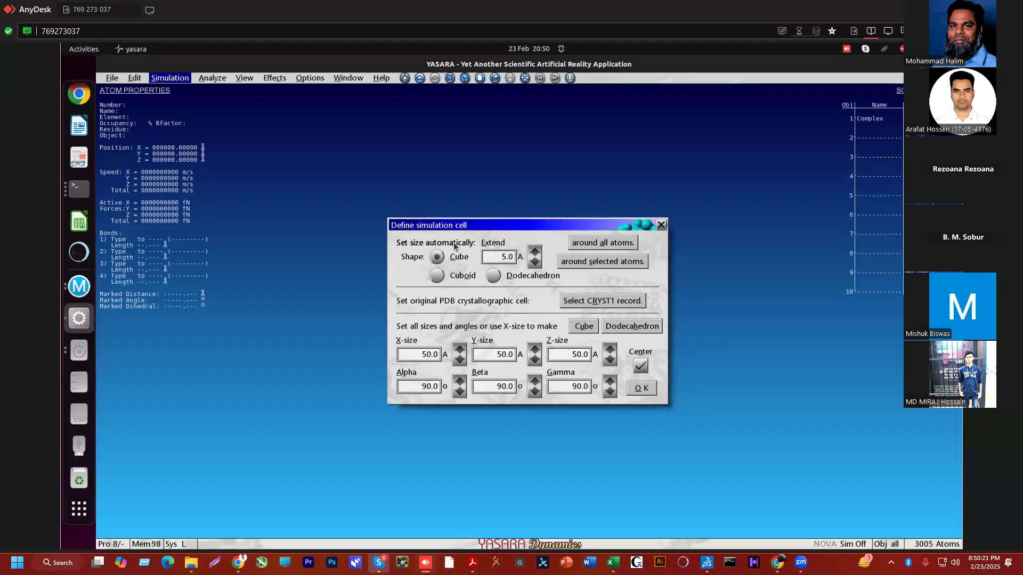
pyautogui.click(601, 243)
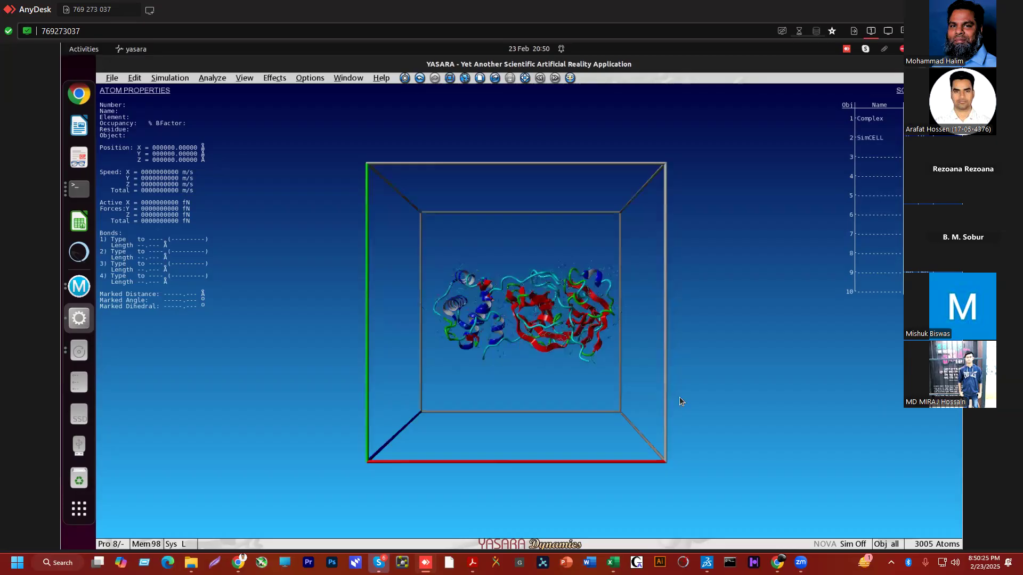
# Inspect from several angles how the complex sits inside the new simulation cell
pyautogui.moveTo(679, 366)
pyautogui.mouseDown()
pyautogui.moveTo(721, 371)
pyautogui.moveTo(452, 374)
pyautogui.moveTo(686, 358)
pyautogui.mouseUp()
pyautogui.moveTo(642, 384); pyautogui.dragTo(705, 359)
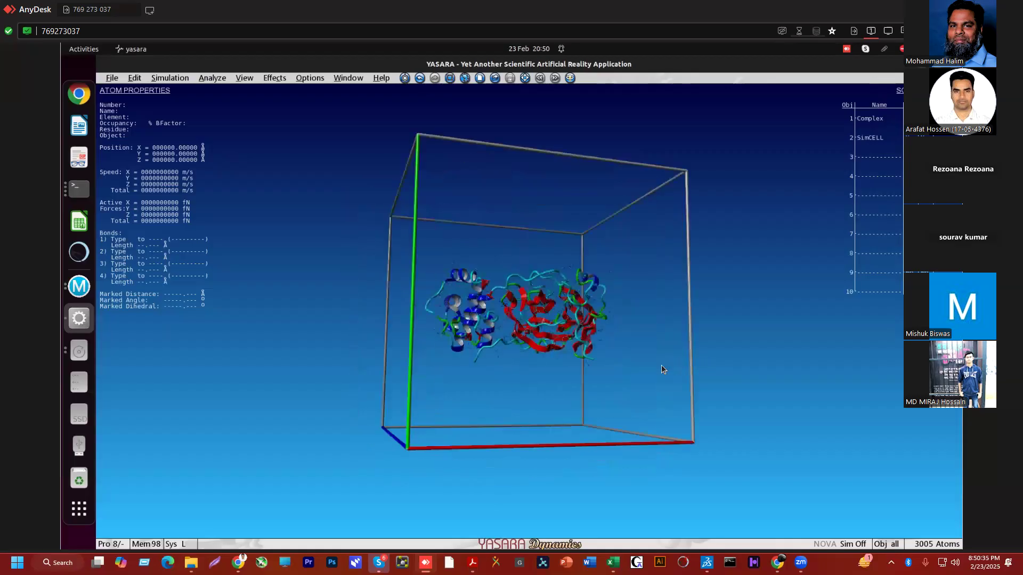
pyautogui.moveTo(653, 368); pyautogui.dragTo(650, 369)
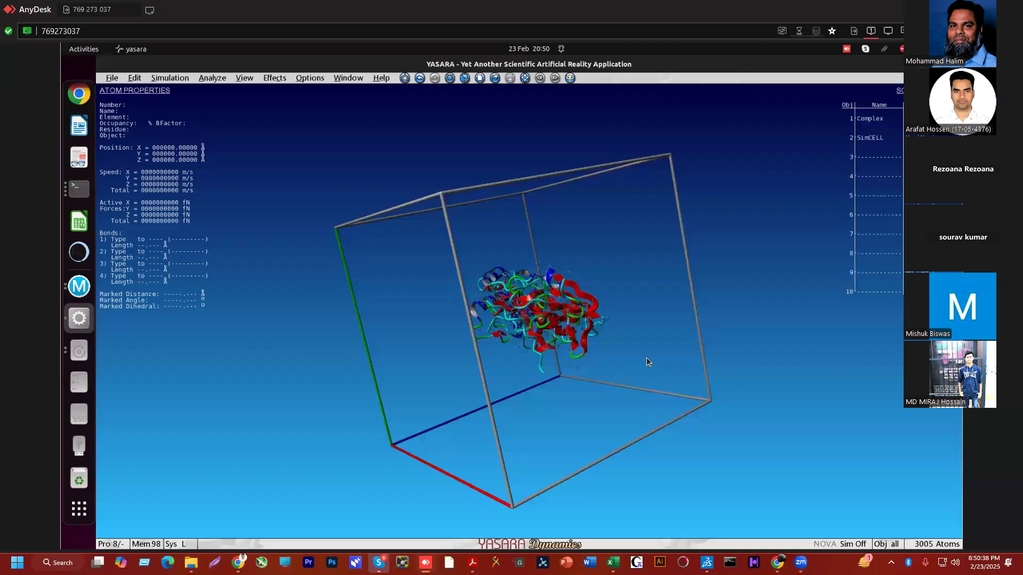
pyautogui.moveTo(649, 362); pyautogui.dragTo(680, 355)
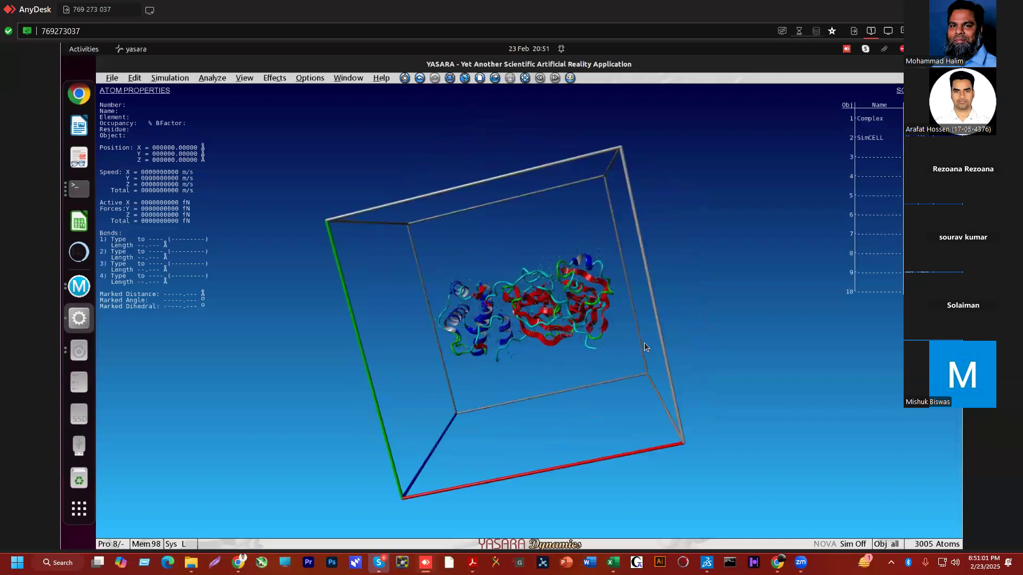
pyautogui.moveTo(356, 325); pyautogui.dragTo(402, 326)
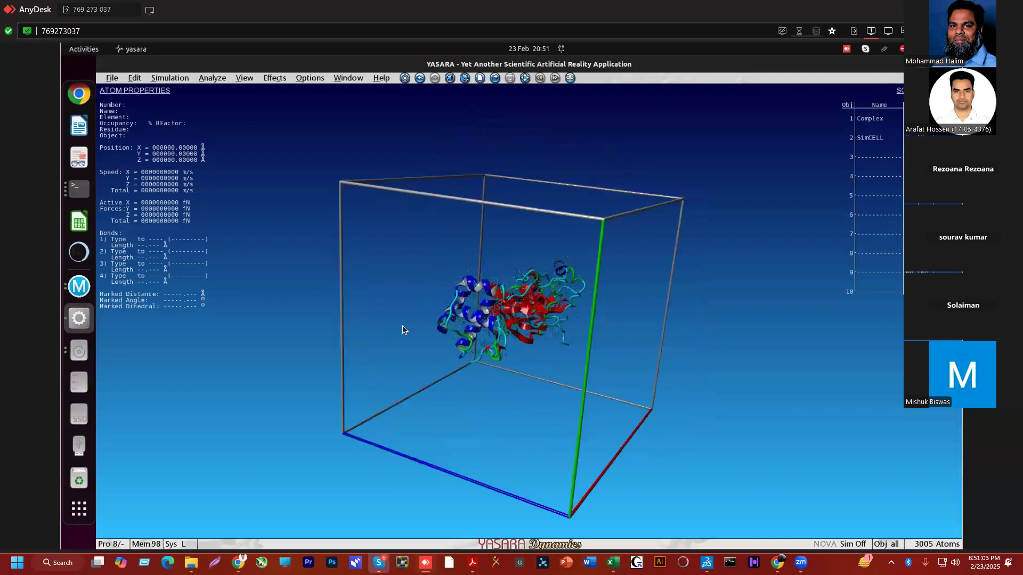
pyautogui.moveTo(689, 334); pyautogui.dragTo(480, 321)
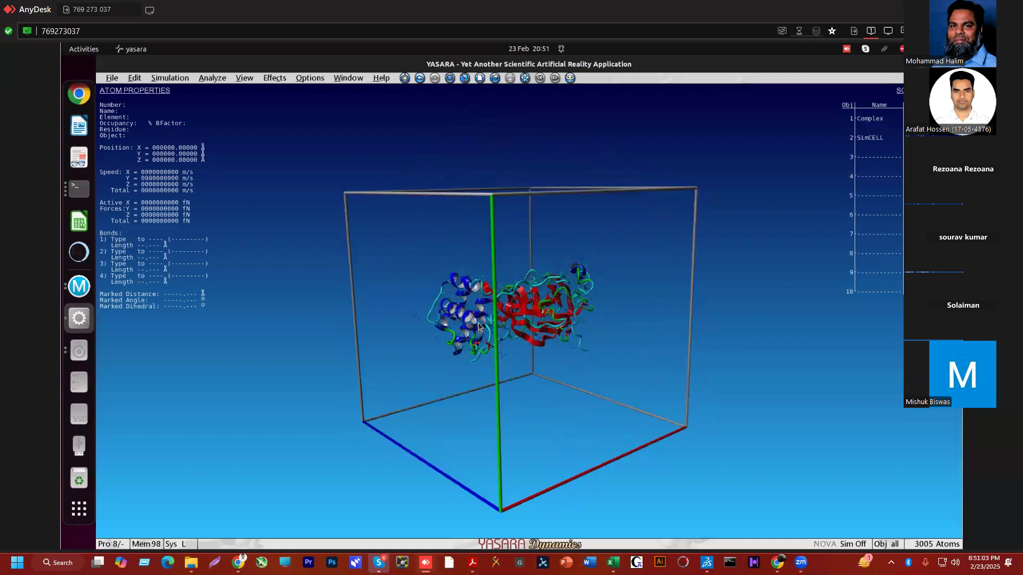
pyautogui.moveTo(610, 297); pyautogui.dragTo(779, 339)
pyautogui.moveTo(687, 350); pyautogui.dragTo(653, 207)
pyautogui.moveTo(554, 333); pyautogui.dragTo(721, 358)
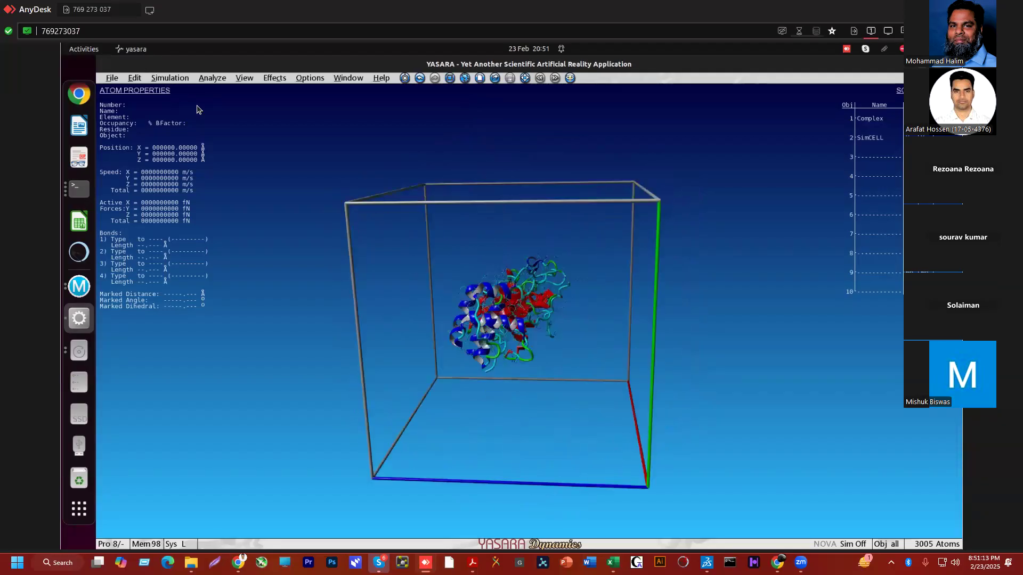
# Reopen the simulation cell definition and confirm the cube with 89.07 Å sides and 90° angles
pyautogui.click(170, 78)
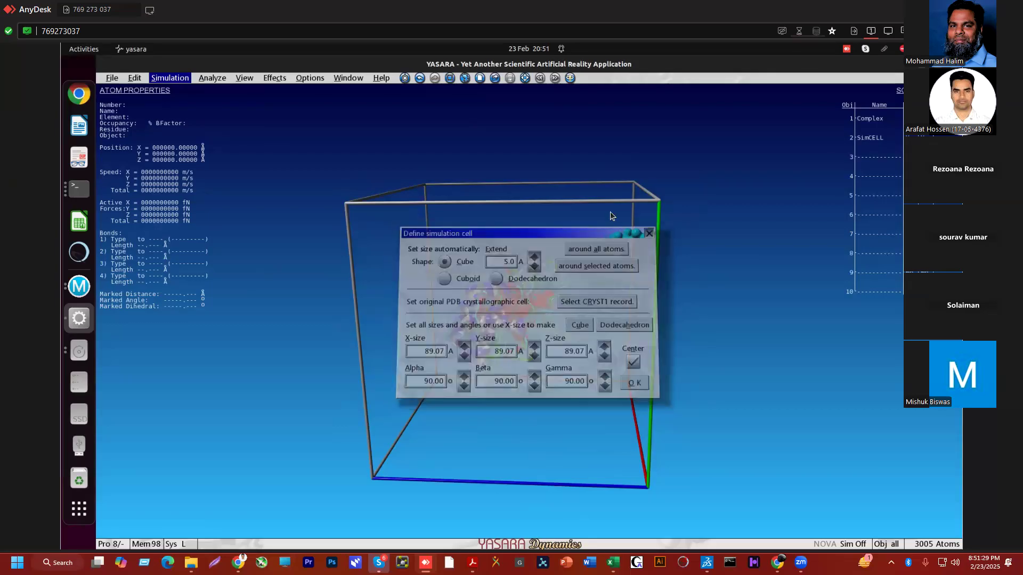
pyautogui.click(634, 382)
pyautogui.moveTo(717, 361); pyautogui.dragTo(604, 321)
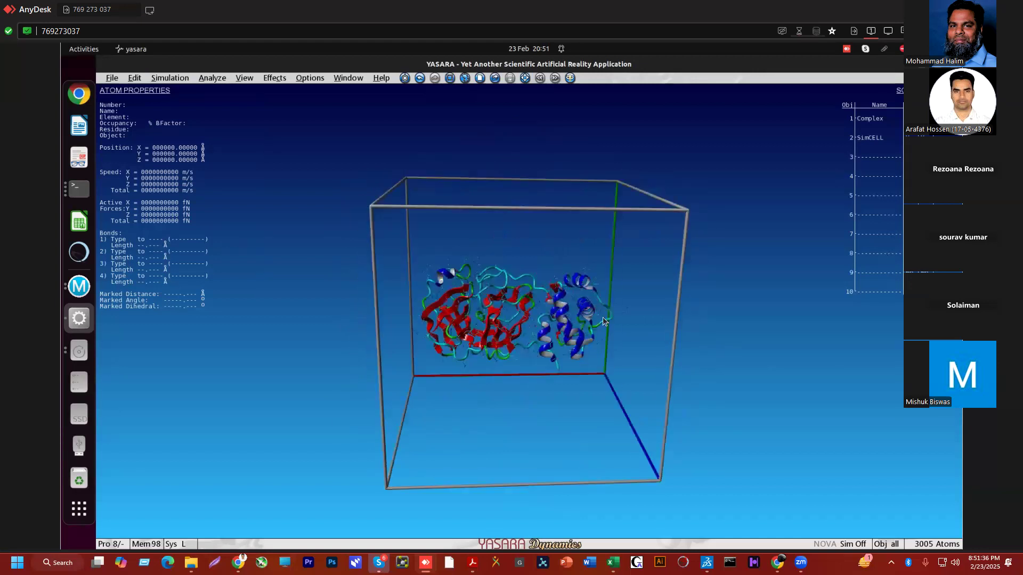
# Set the simulation cell boundaries to Periodic, and look over the options for filling the cell
pyautogui.click(171, 80)
pyautogui.moveTo(174, 125)
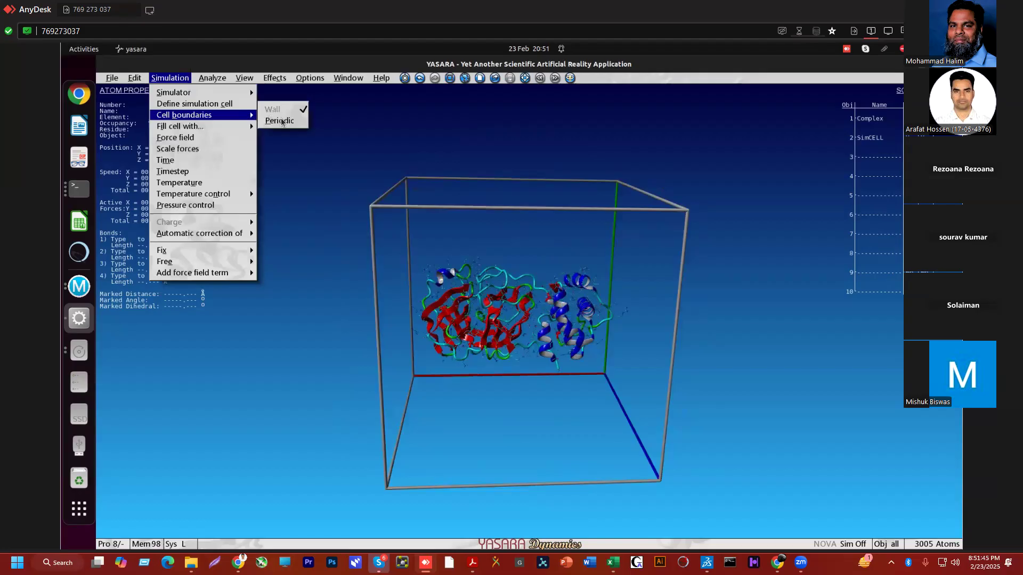
pyautogui.click(283, 121)
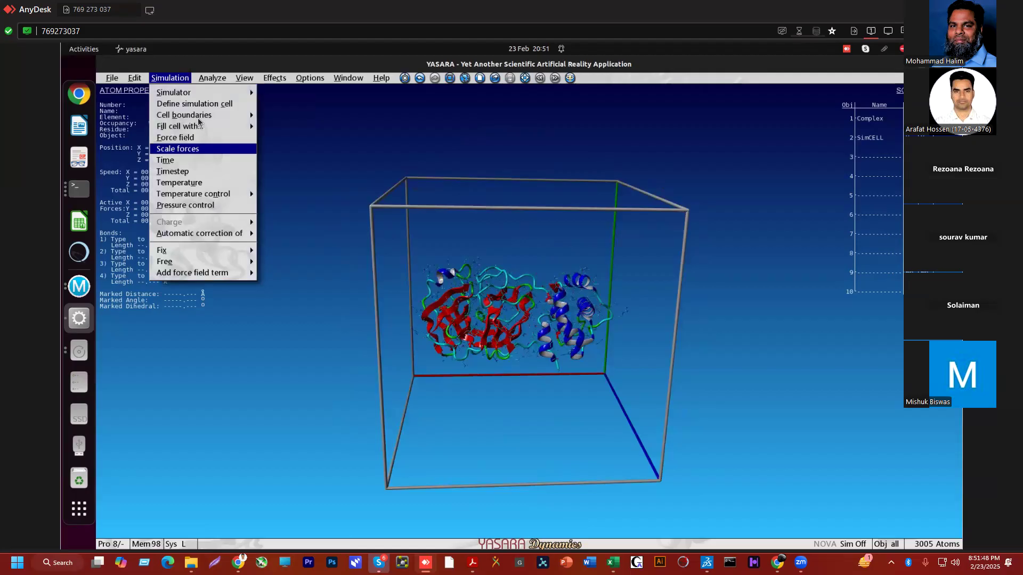
pyautogui.moveTo(250, 115)
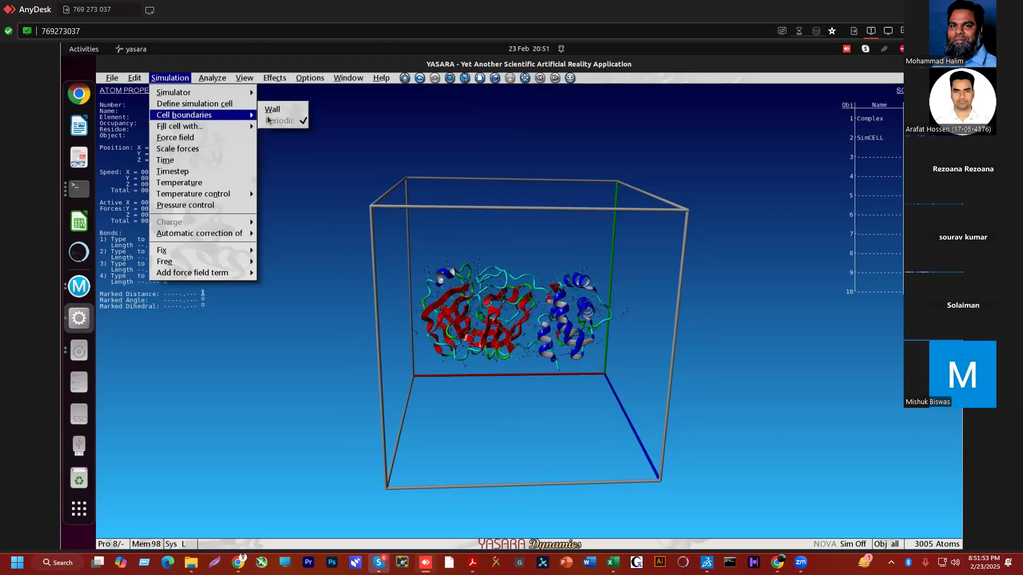
pyautogui.moveTo(236, 131)
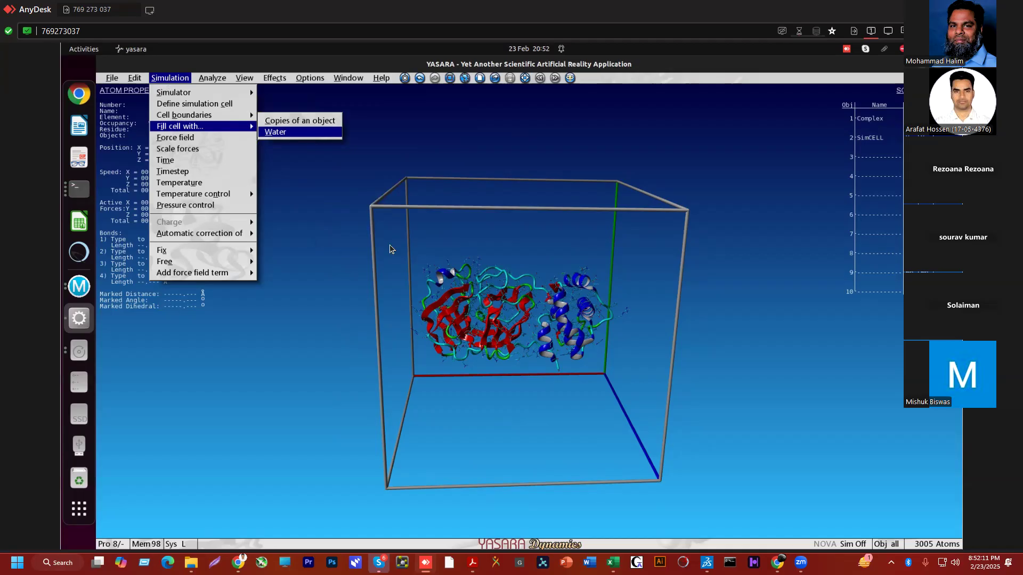
pyautogui.click(449, 384)
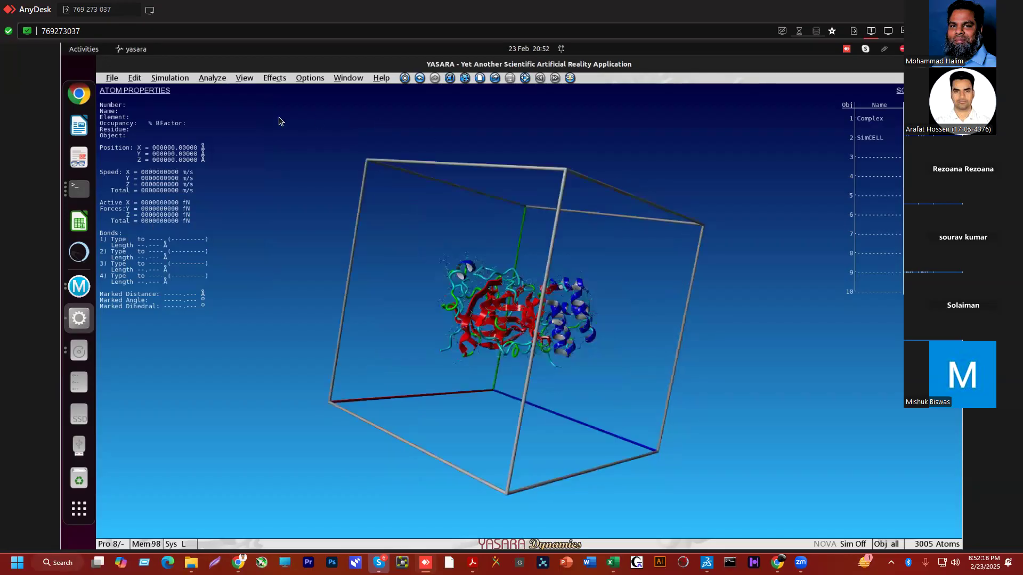
# Start saving the complete scene, including the simulation cell, as a YASARA scene file named complex.sce
pyautogui.click(112, 79)
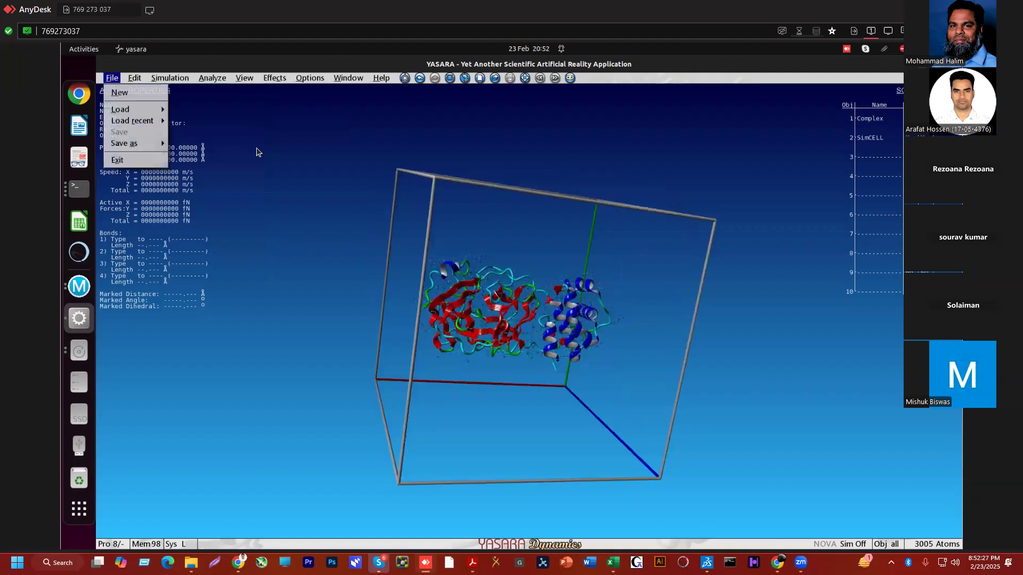
pyautogui.click(112, 78)
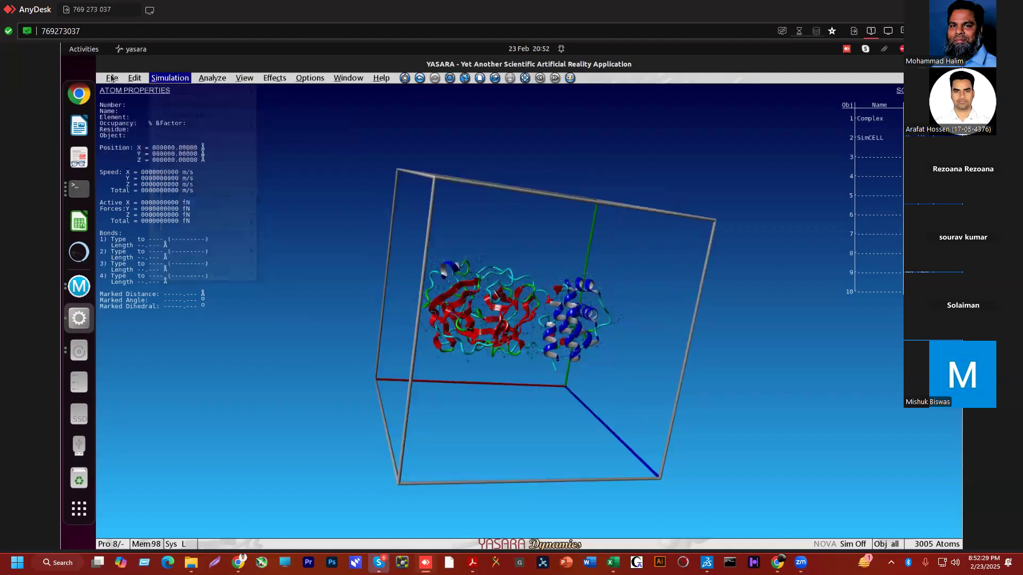
pyautogui.click(112, 79)
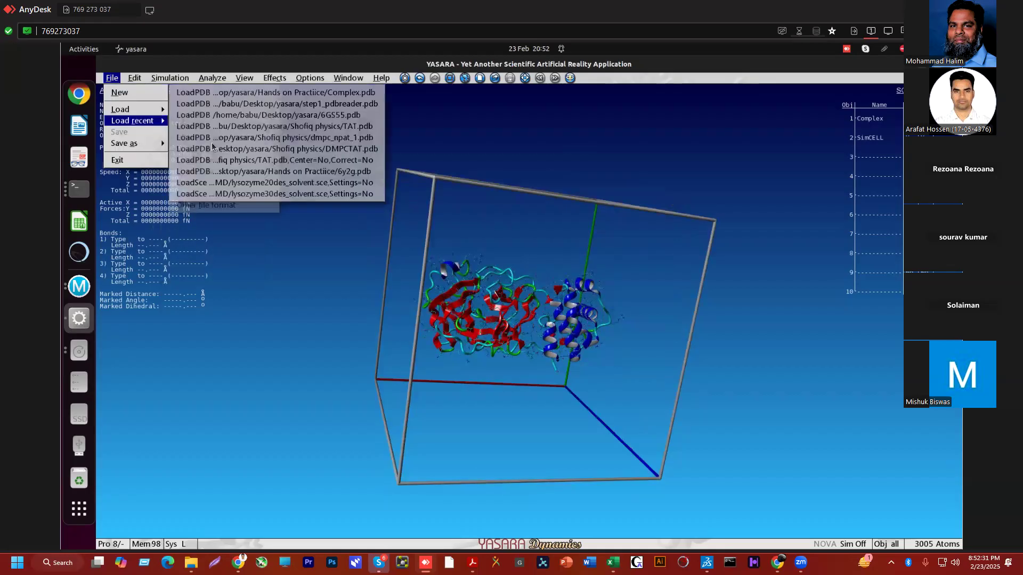
pyautogui.moveTo(150, 144)
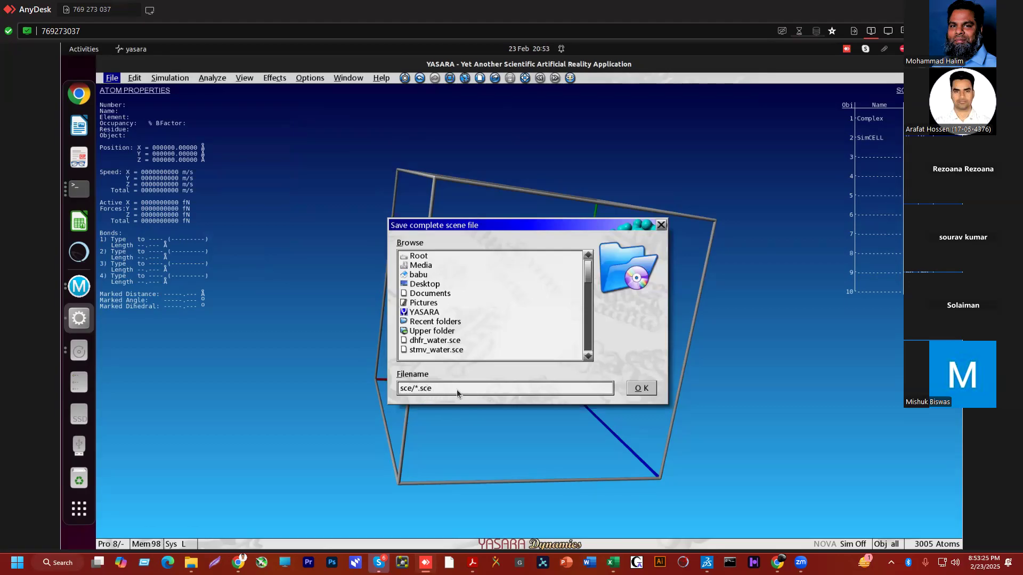
pyautogui.click(416, 389)
pyautogui.press('Right')
pyautogui.press('BackSpace')
pyautogui.write('complex')
# Choose the Hands on Practiice folder in the YASARA directory as destination and save the scene there
pyautogui.click(424, 313)
pyautogui.scroll(-4, 467, 328)
pyautogui.scroll(1, 469, 320)
pyautogui.scroll(2, 469, 322)
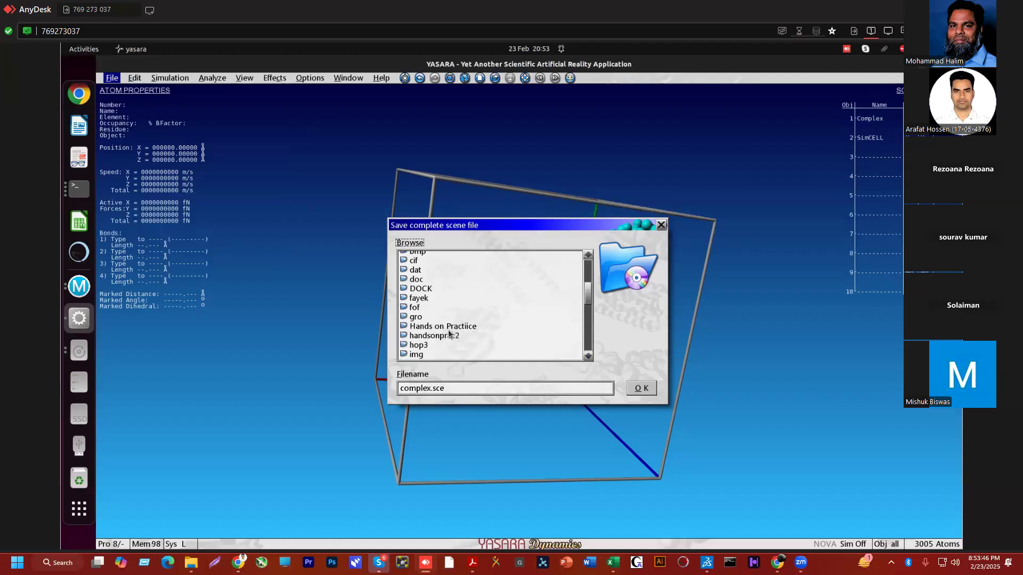
pyautogui.click(449, 329)
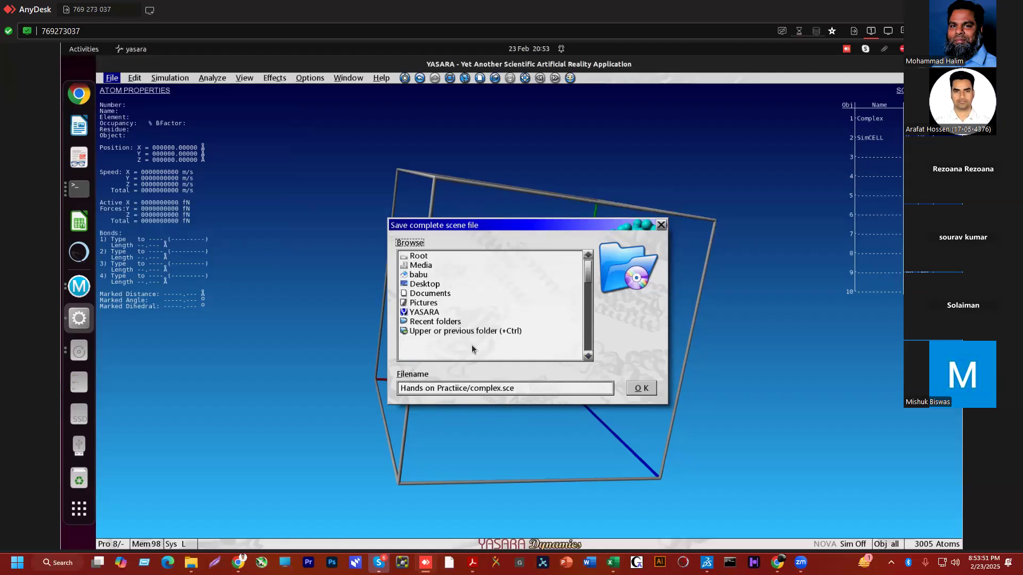
pyautogui.click(646, 389)
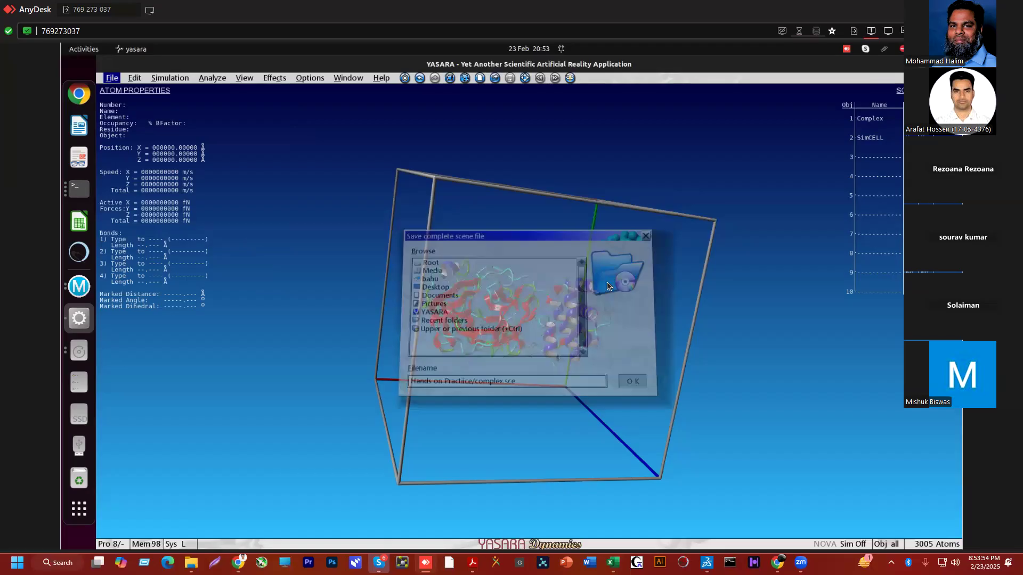
pyautogui.moveTo(742, 367); pyautogui.dragTo(719, 349)
pyautogui.moveTo(394, 322); pyautogui.dragTo(363, 267)
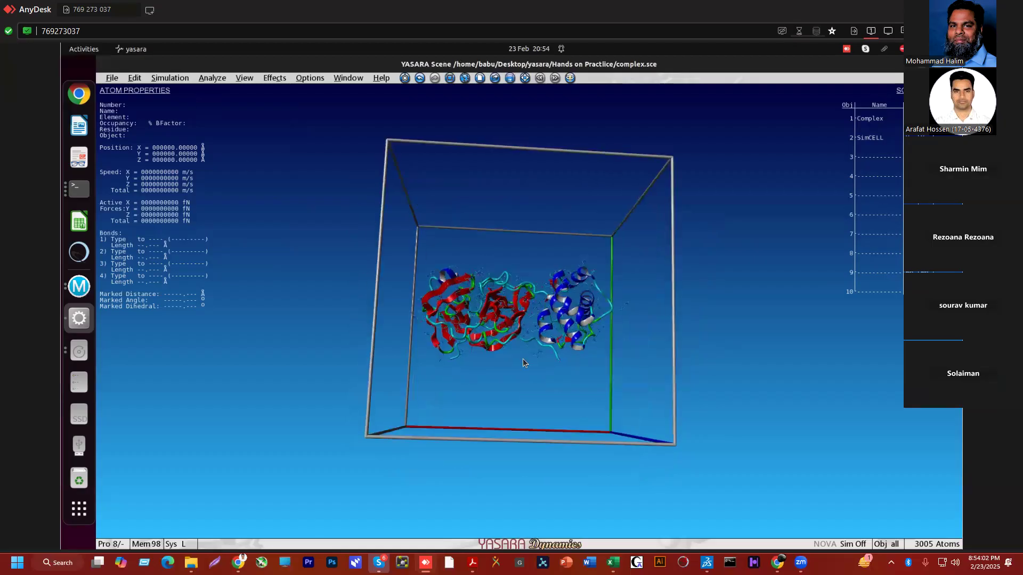
pyautogui.moveTo(580, 315); pyautogui.dragTo(701, 346)
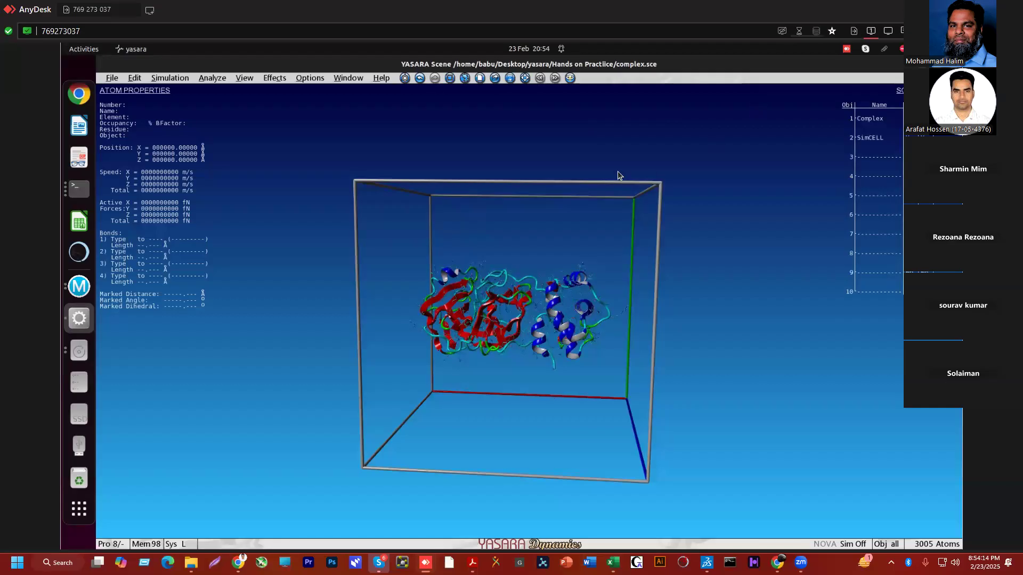
# Switch to the file manager and check the Hands on Practiice folder for complex.sce and Complex.pdb
pyautogui.hotkey('alt', 'Tab')
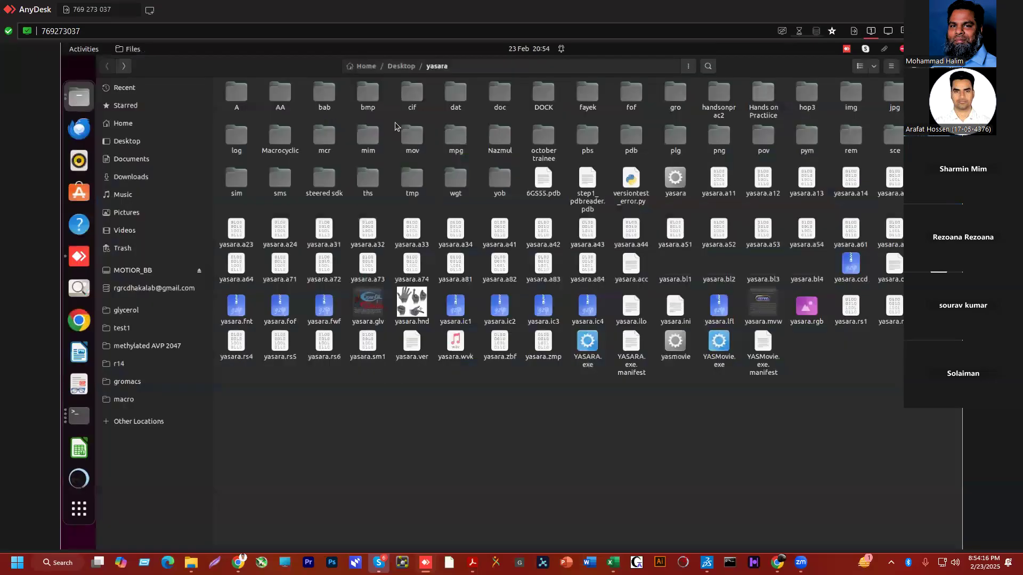
pyautogui.doubleClick(763, 99)
pyautogui.click(327, 101)
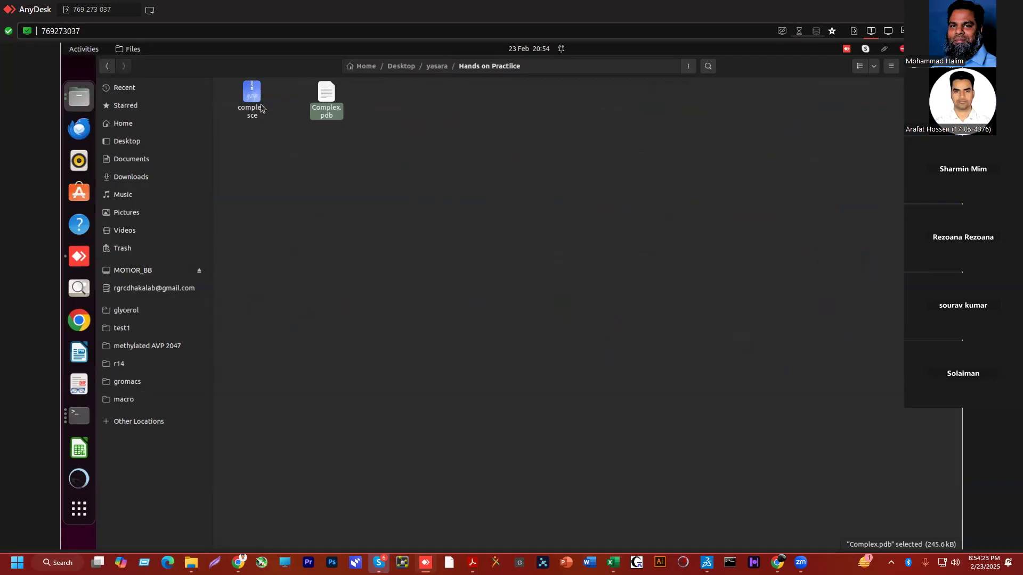
pyautogui.click(255, 107)
pyautogui.click(312, 178)
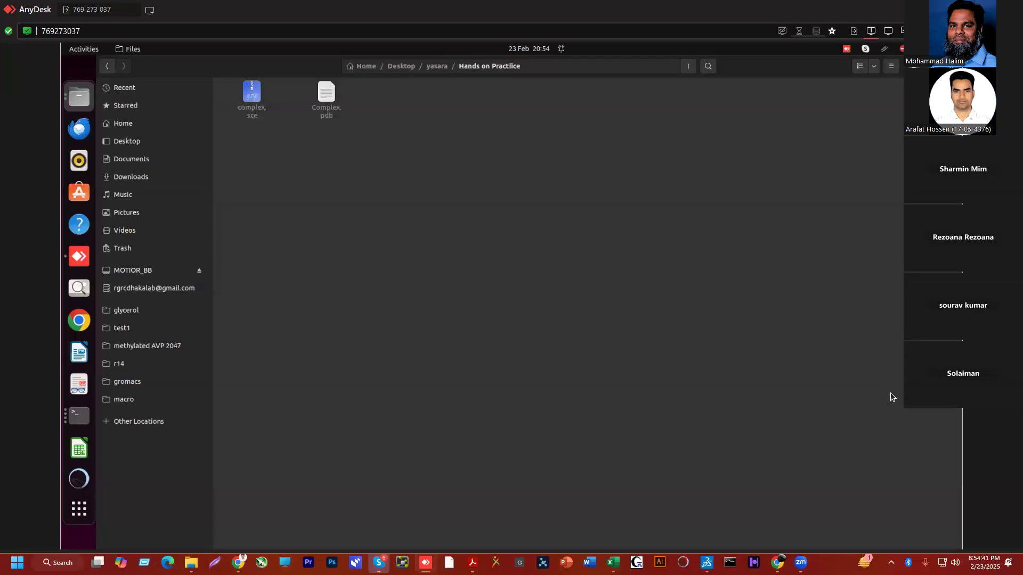
pyautogui.click(915, 66)
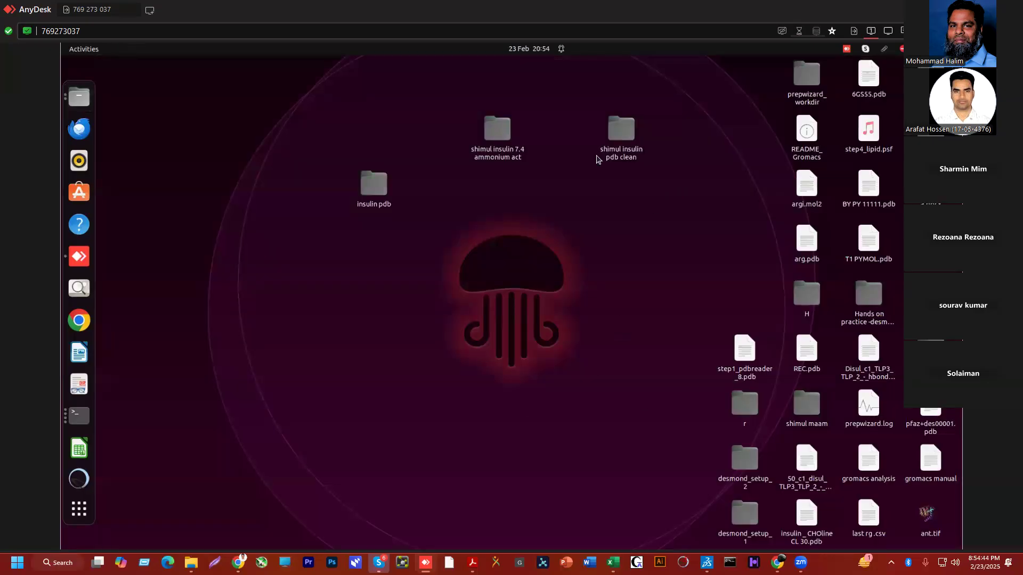
# Open the mcr folder in the YASARA directory and look over the available macro files
pyautogui.hotkey('alt', 'Tab')
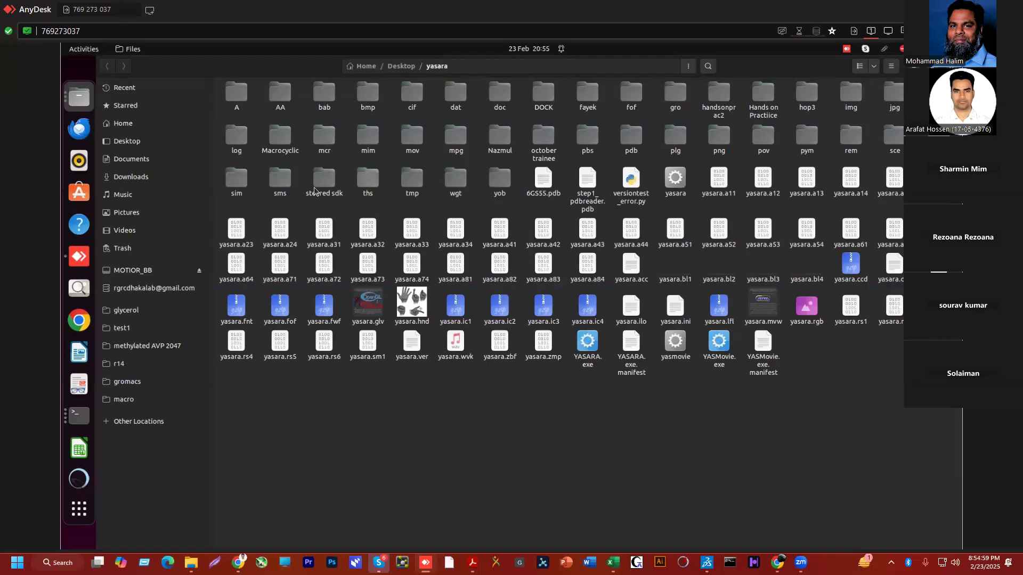
pyautogui.doubleClick(327, 141)
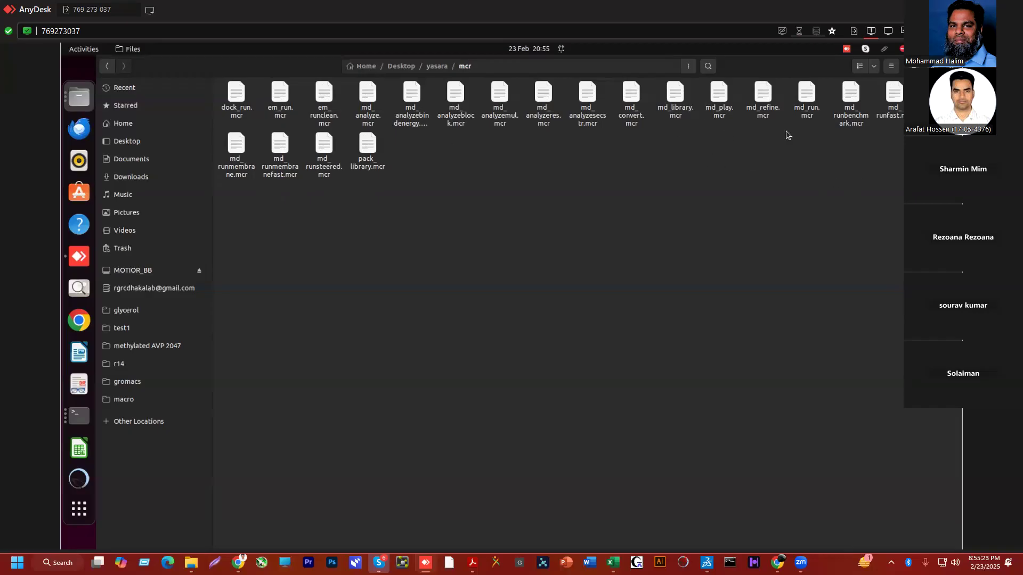
pyautogui.click(763, 106)
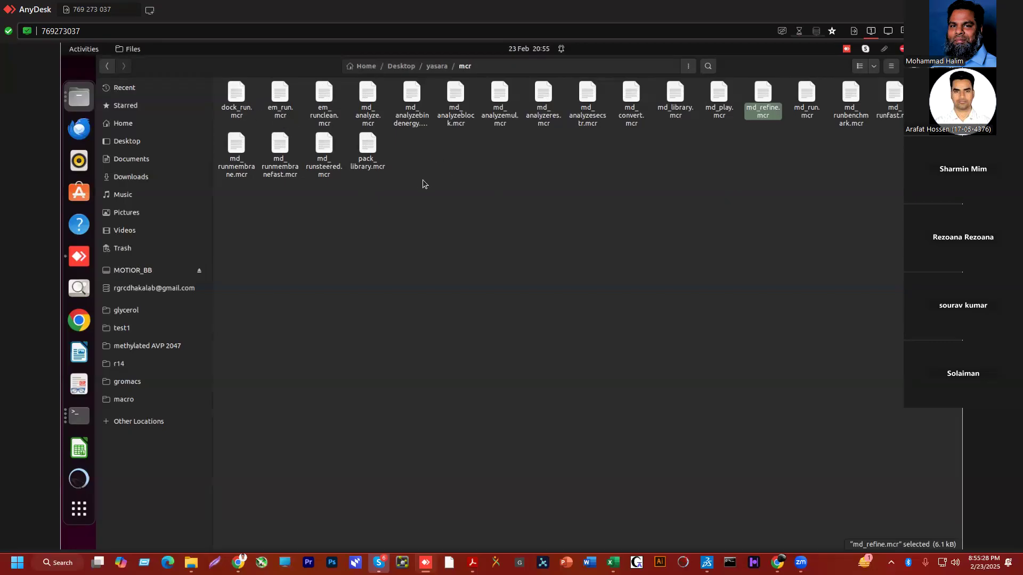
pyautogui.click(475, 188)
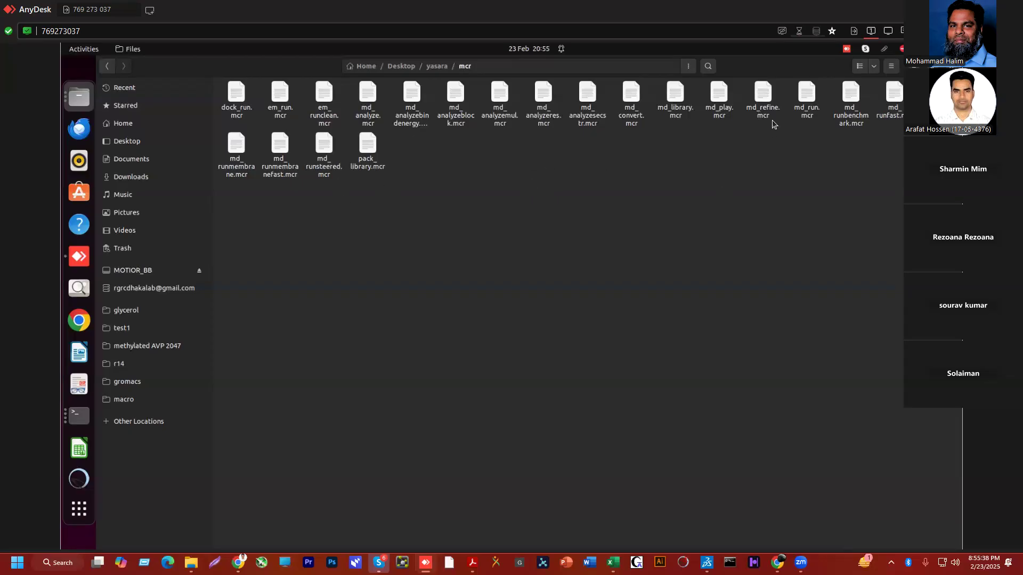
# Open the md_run.mcr macro in Text Editor
pyautogui.click(808, 118)
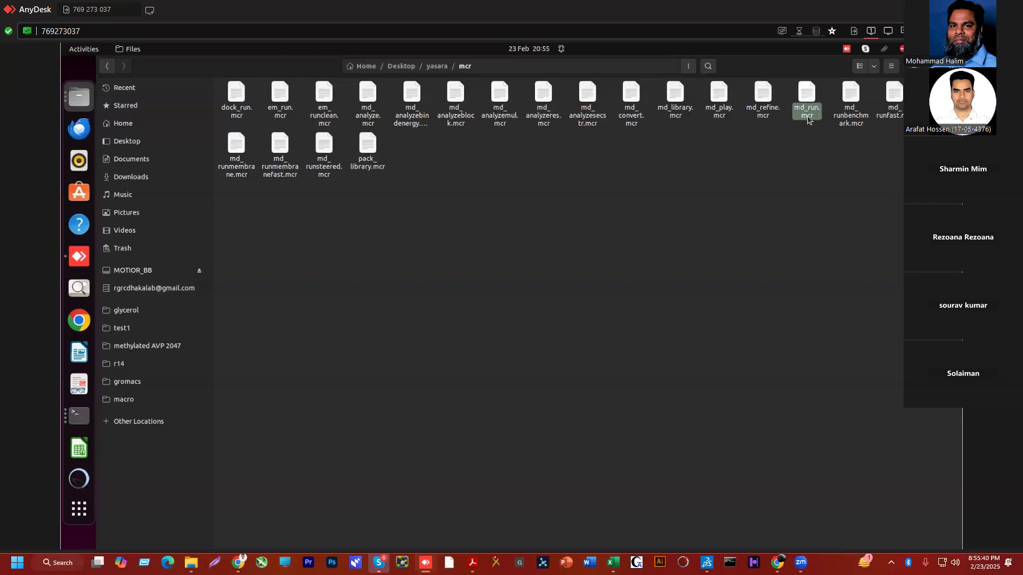
pyautogui.click(819, 134)
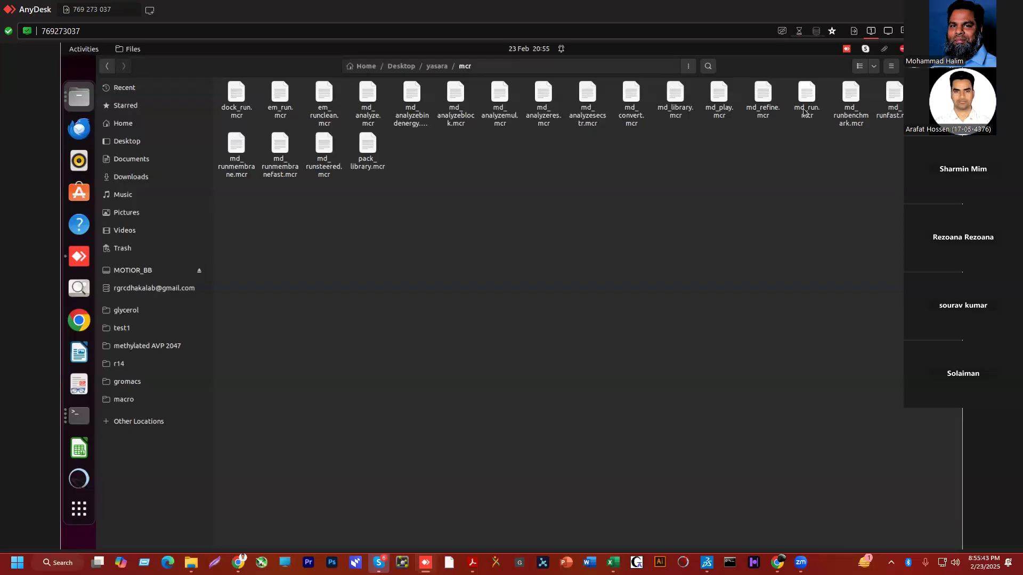
pyautogui.click(806, 111)
pyautogui.click(810, 158)
pyautogui.click(811, 111)
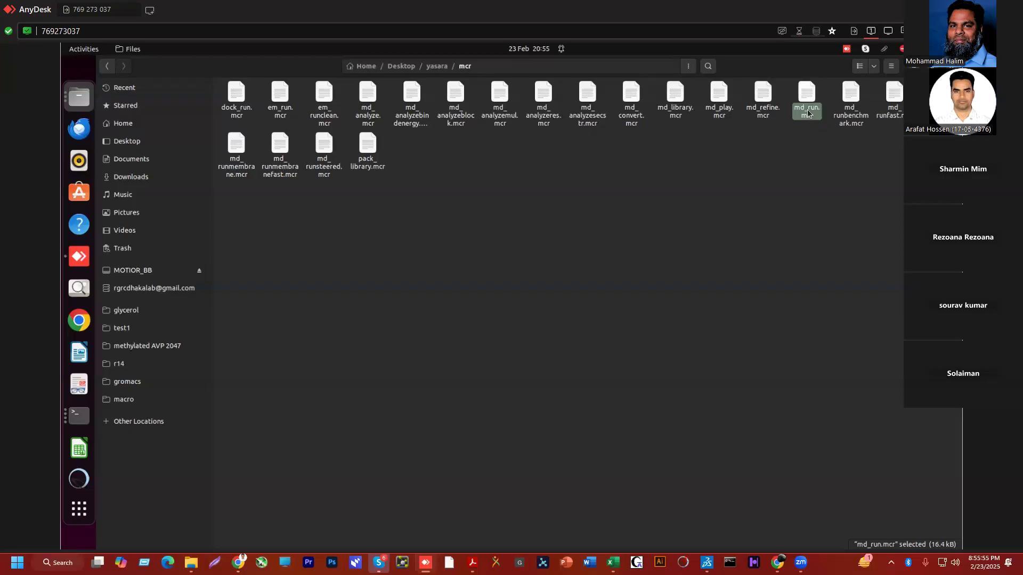
pyautogui.rightClick(808, 113)
pyautogui.click(782, 147)
pyautogui.rightClick(806, 112)
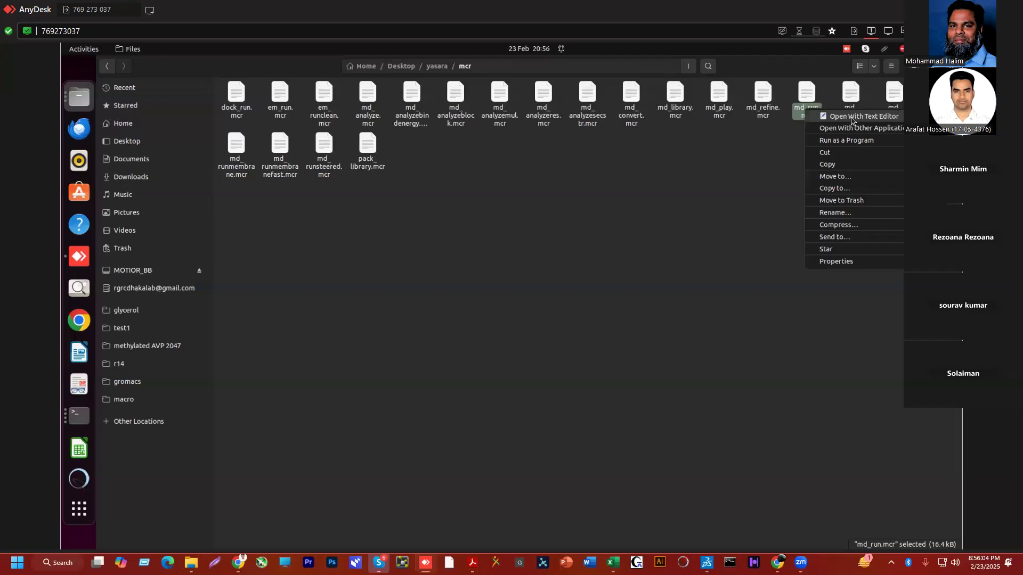
pyautogui.click(851, 118)
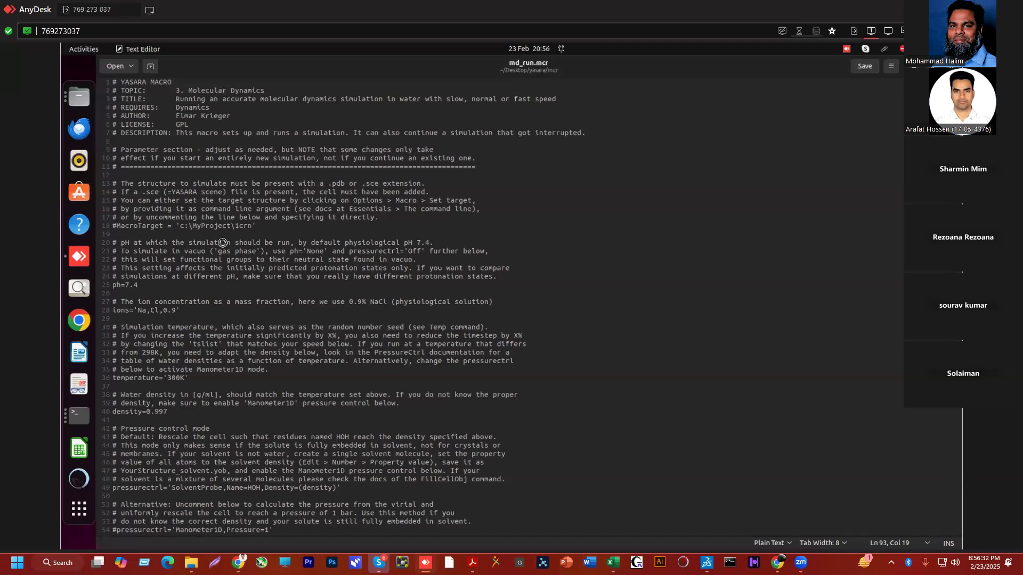
# Try a ph value of 8 in the macro's parameter section and restore it to 7.4
pyautogui.scroll(-2, 223, 243)
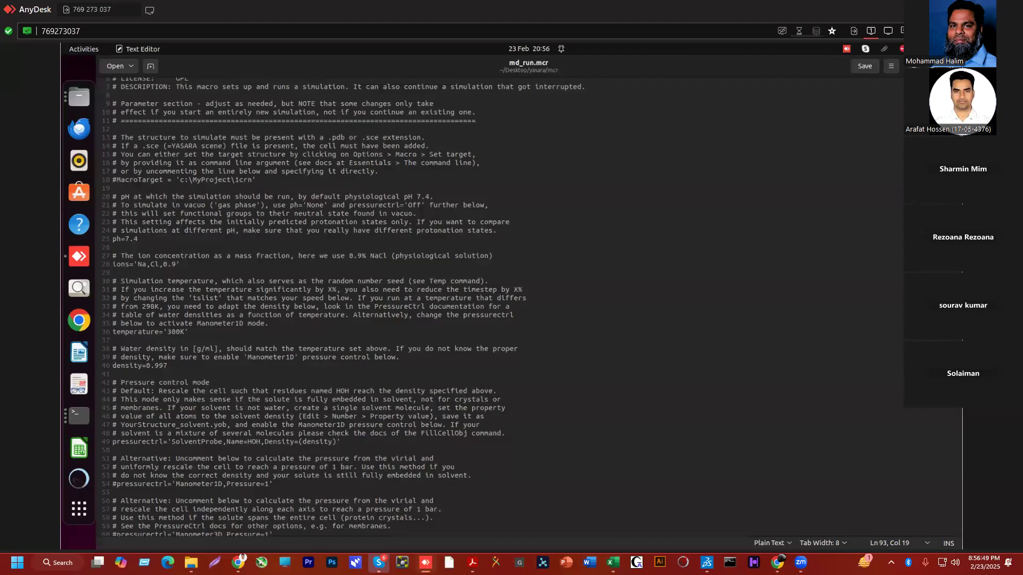
pyautogui.click(138, 239)
pyautogui.press('BackSpace')
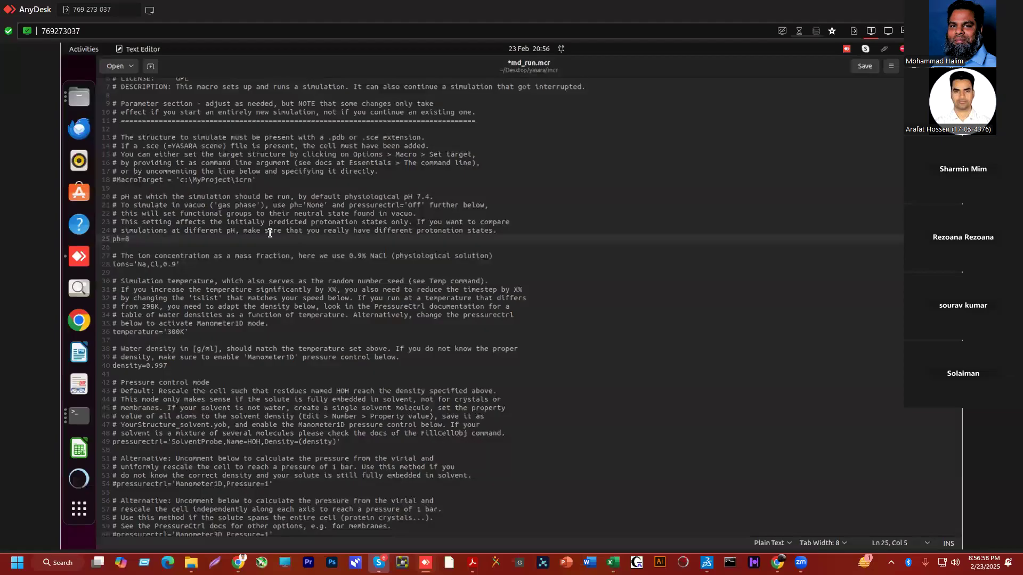
pyautogui.press('BackSpace')
pyautogui.write('7.4')
# Review the macro's ion, temperature, pressure and cell parameters, and set the simulation duration to '2000' picoseconds
pyautogui.scroll(-2, 250, 250)
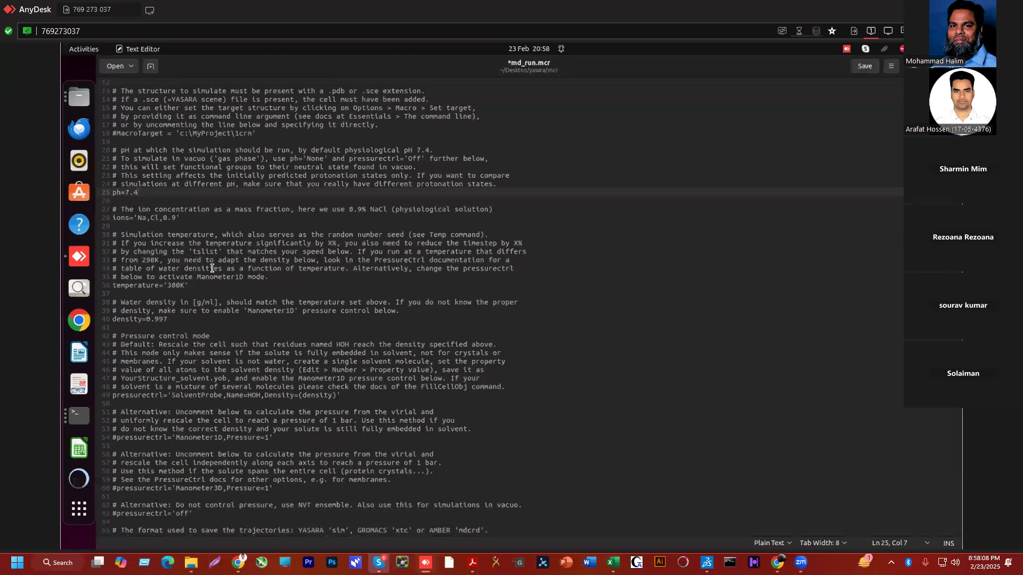
pyautogui.scroll(-2, 209, 282)
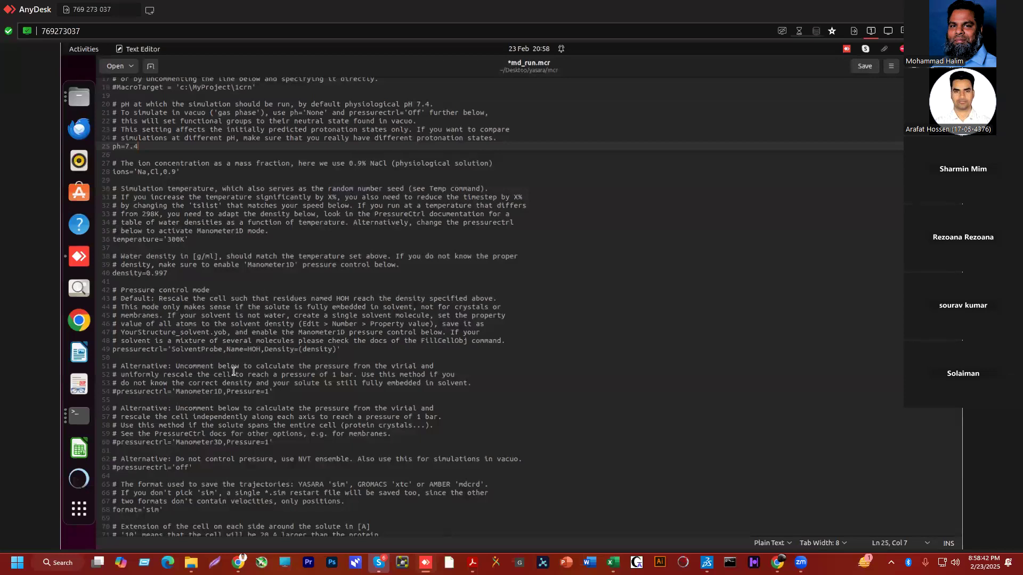
pyautogui.scroll(-5, 252, 343)
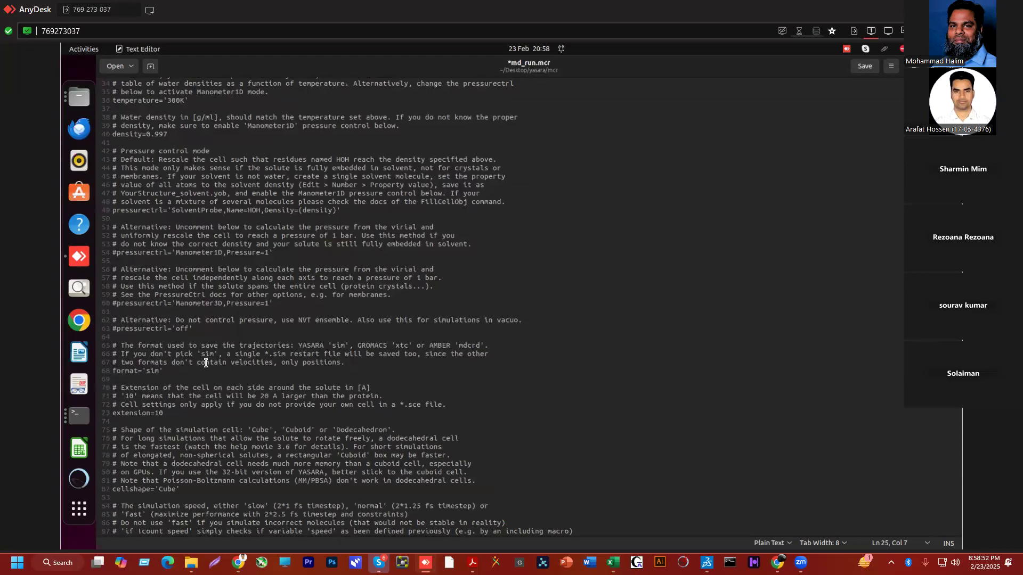
pyautogui.scroll(-5, 206, 363)
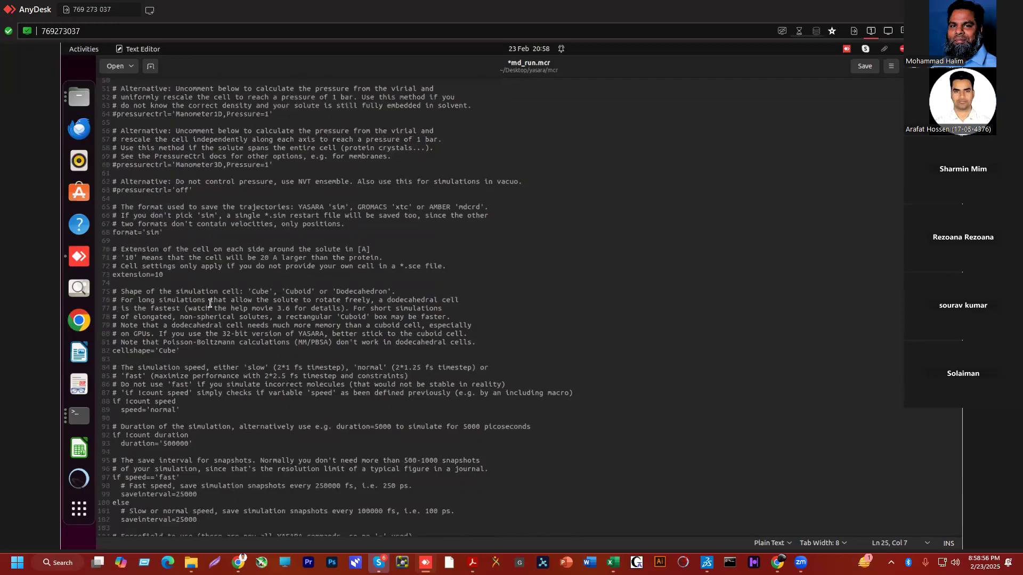
pyautogui.scroll(-5, 154, 311)
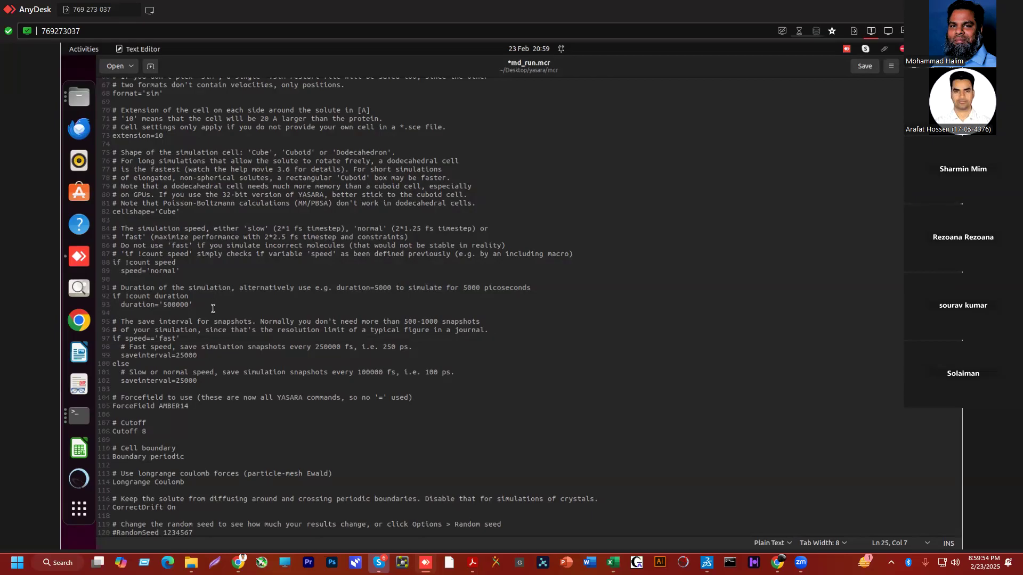
pyautogui.click(183, 308)
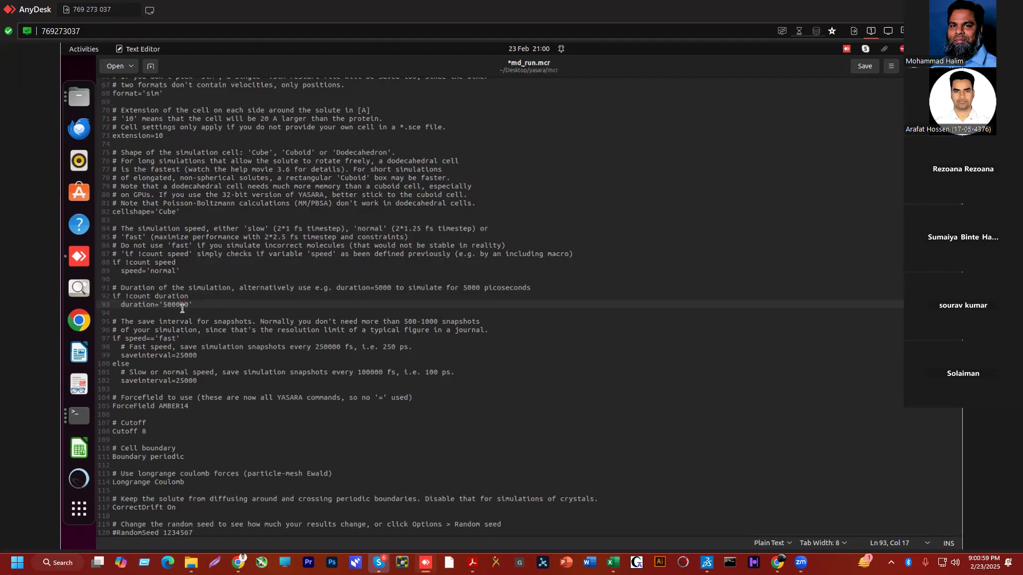
pyautogui.press('Right')
pyautogui.moveTo(180, 304); pyautogui.dragTo(186, 305)
pyautogui.press('Right')
pyautogui.write("'")
pyautogui.press('Left')
pyautogui.press('Left')
pyautogui.press('Left')
pyautogui.press('Left')
pyautogui.click(168, 305)
pyautogui.click(188, 304)
pyautogui.press('BackSpace')
pyautogui.press('BackSpace')
pyautogui.write('0')
pyautogui.click(192, 307)
pyautogui.scroll(-5, 216, 324)
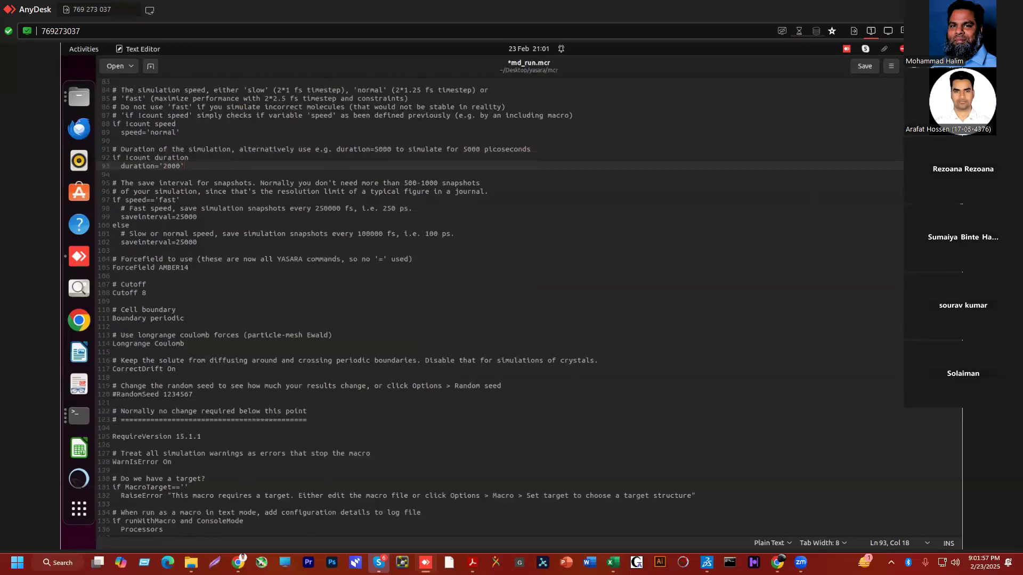
pyautogui.hotkey('alt', 'Tab')
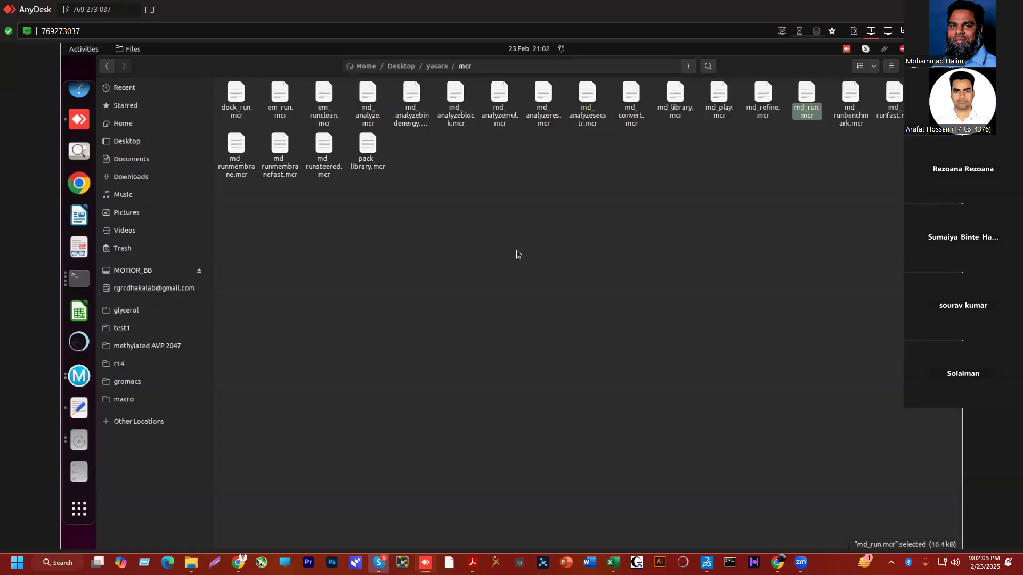
pyautogui.press('super+d')
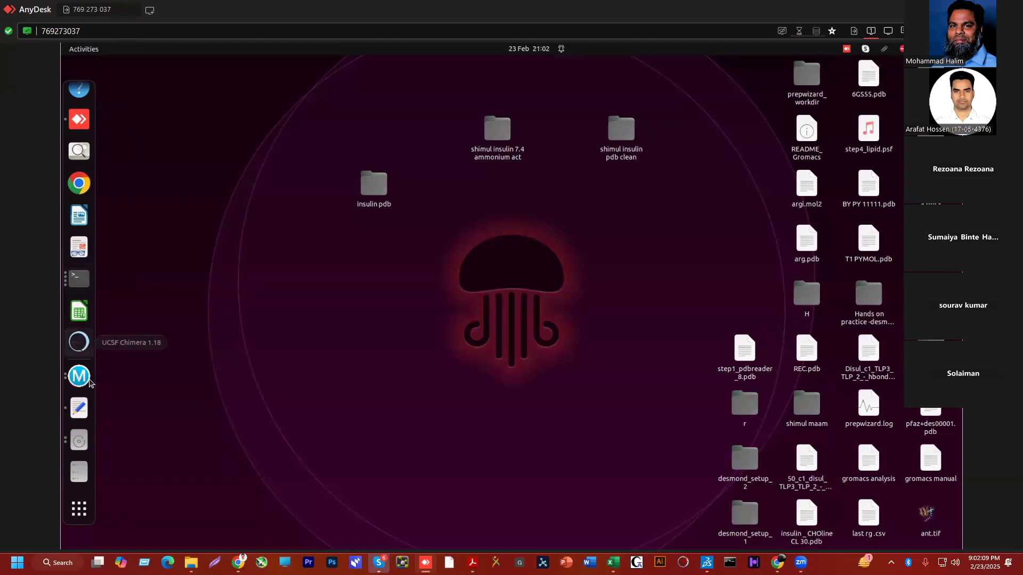
pyautogui.scroll(-3, 82, 409)
pyautogui.scroll(2, 81, 405)
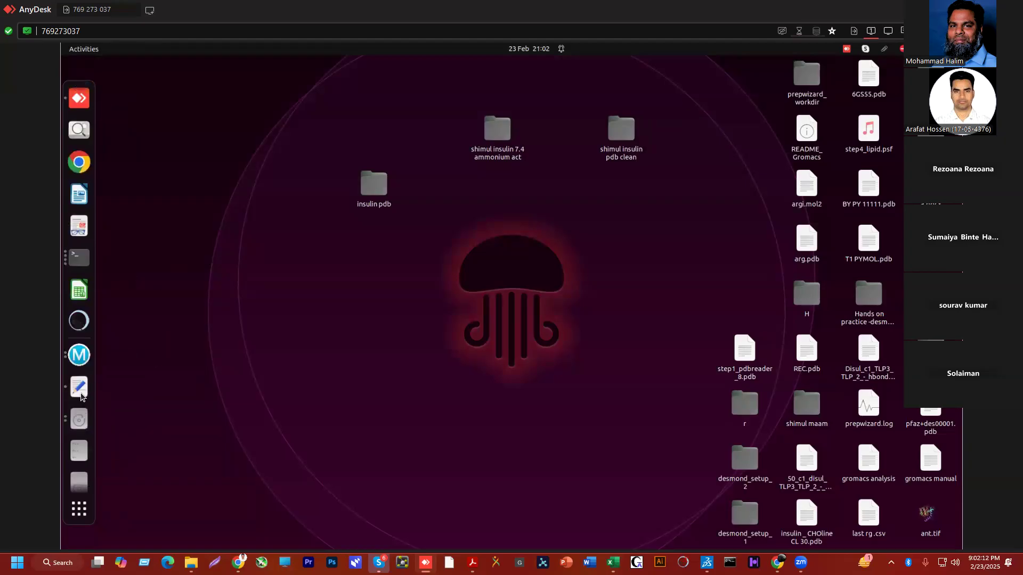
pyautogui.click(80, 386)
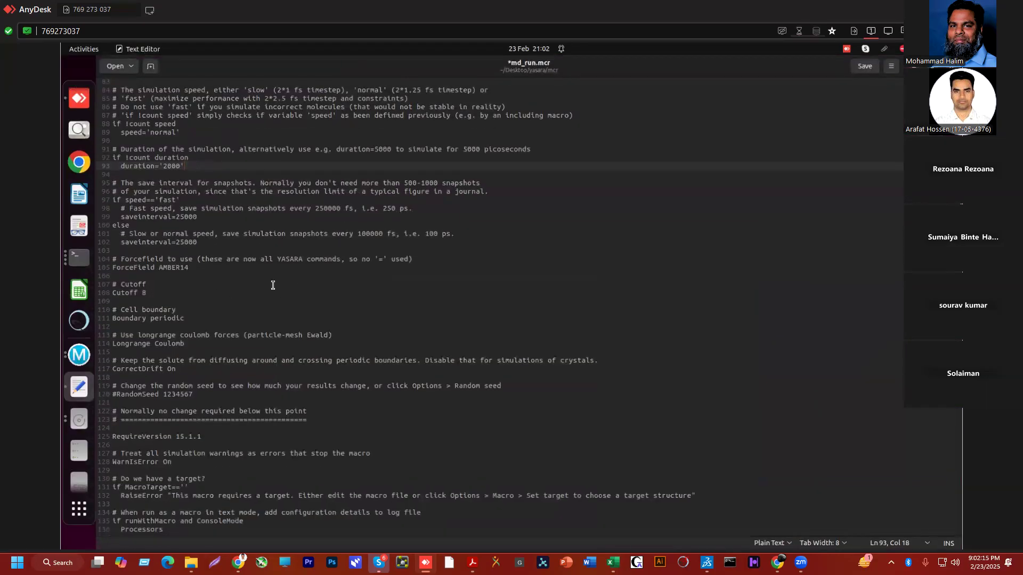
# Review the md_run.mcr macro's run commands, force field, cell and pressure settings, and its trajectory format line
pyautogui.scroll(-5, 285, 290)
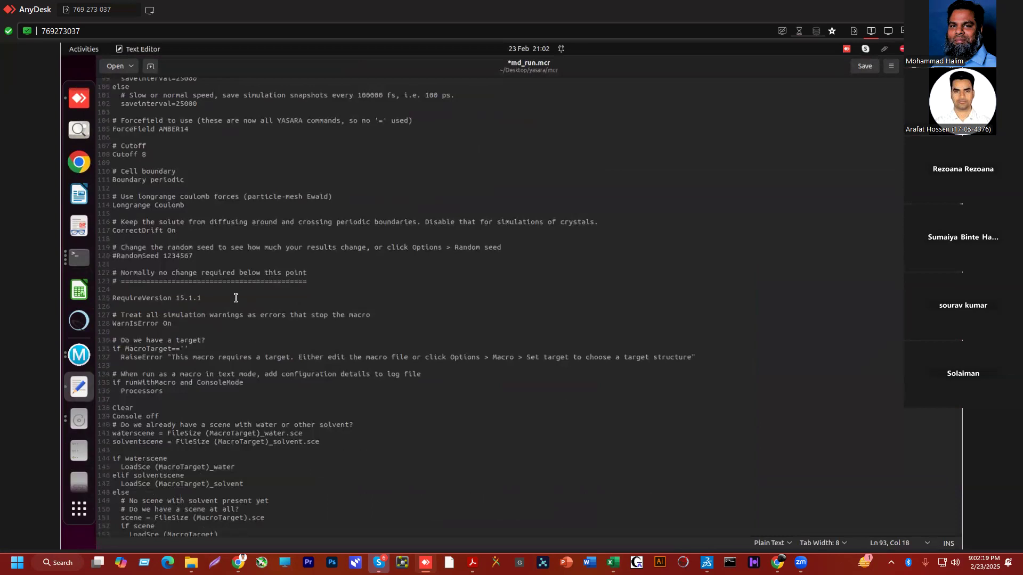
pyautogui.scroll(-15, 235, 298)
pyautogui.scroll(18, 286, 310)
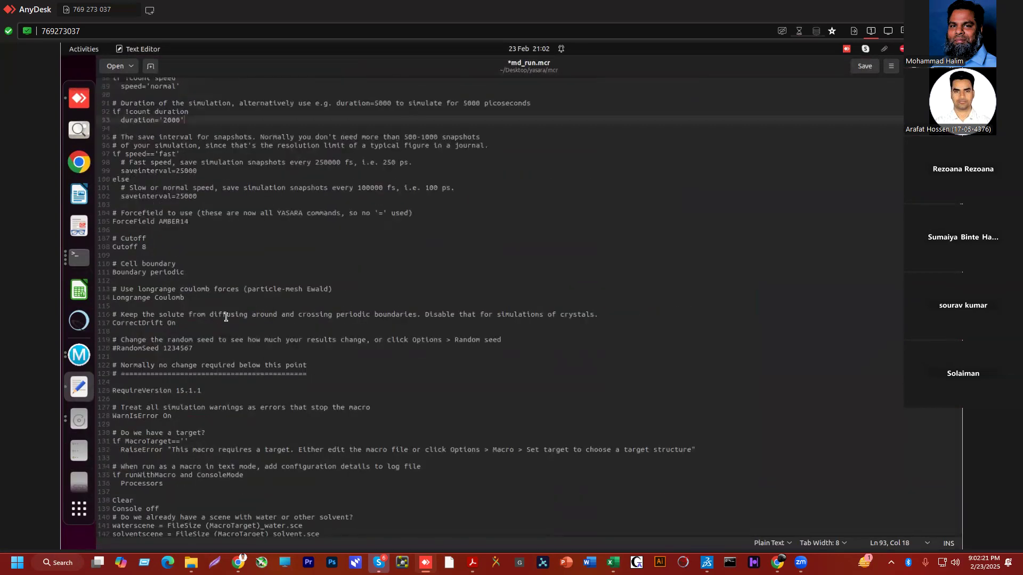
pyautogui.scroll(9, 241, 309)
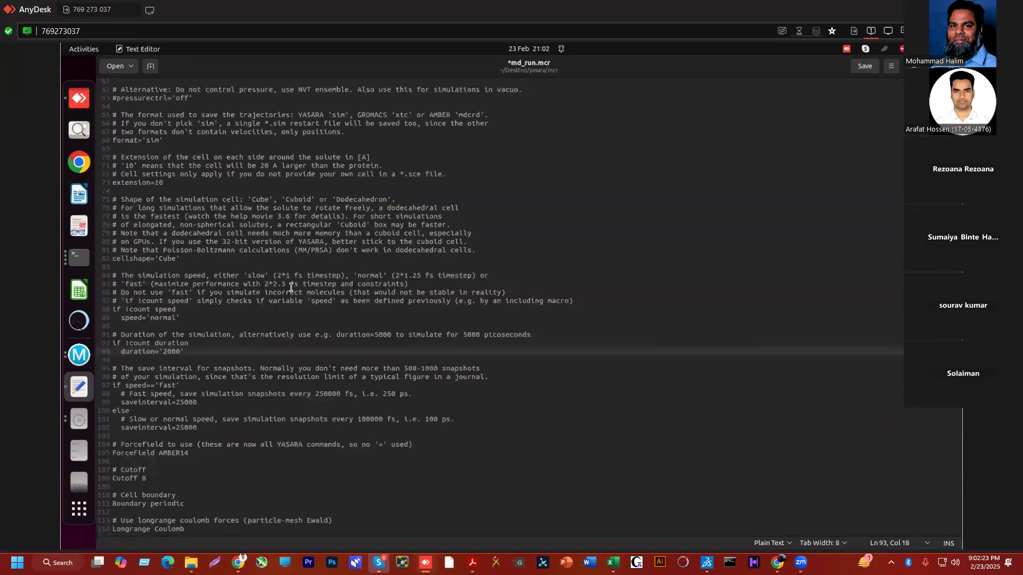
pyautogui.scroll(5, 148, 372)
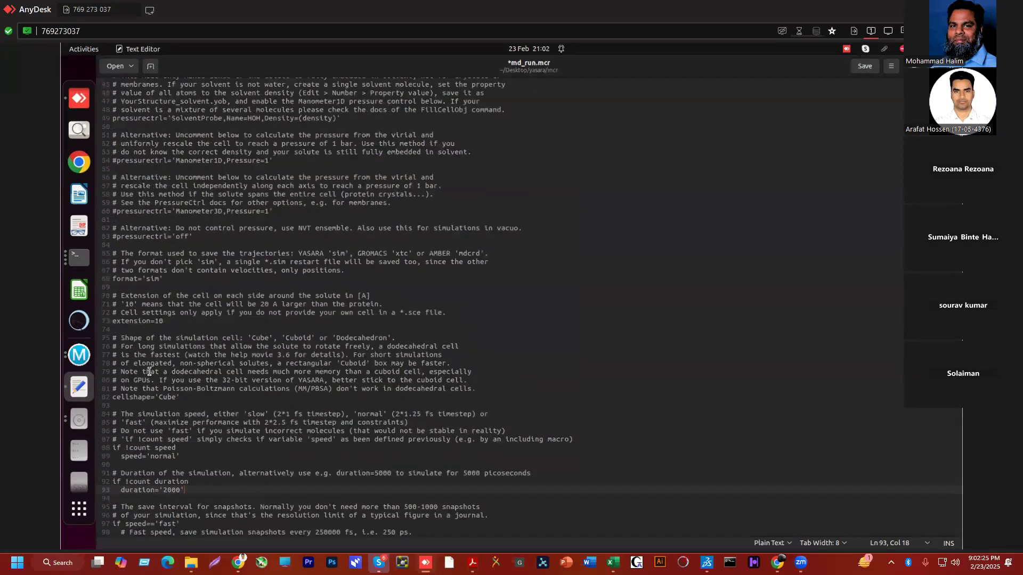
pyautogui.scroll(4, 154, 371)
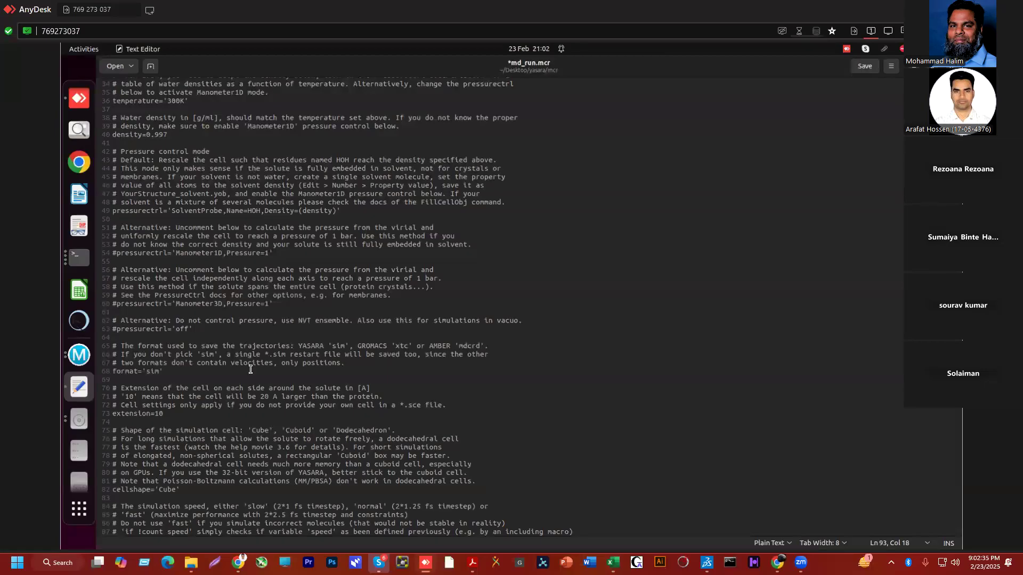
pyautogui.scroll(2, 280, 367)
pyautogui.scroll(2, 307, 334)
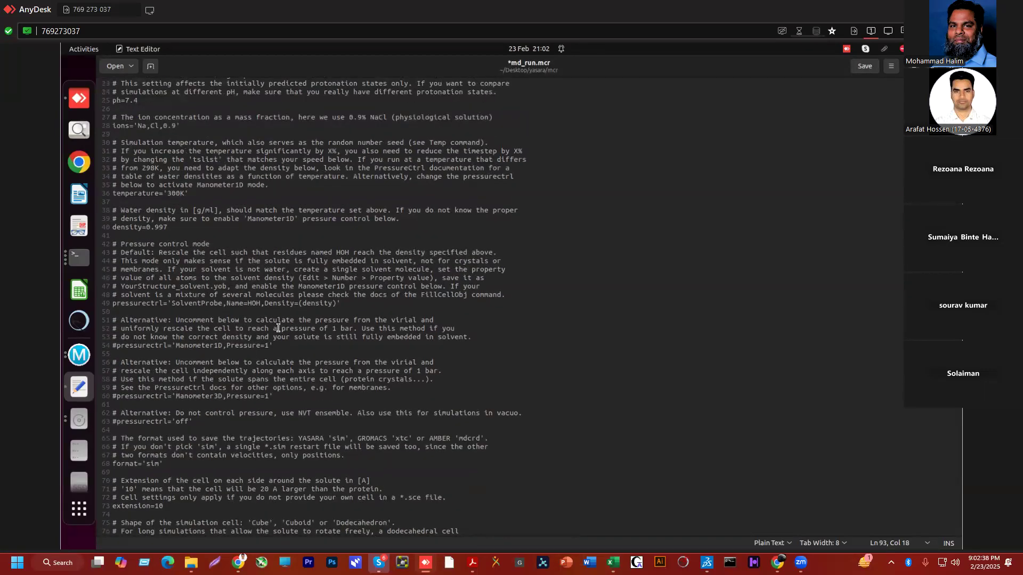
pyautogui.scroll(-1, 190, 399)
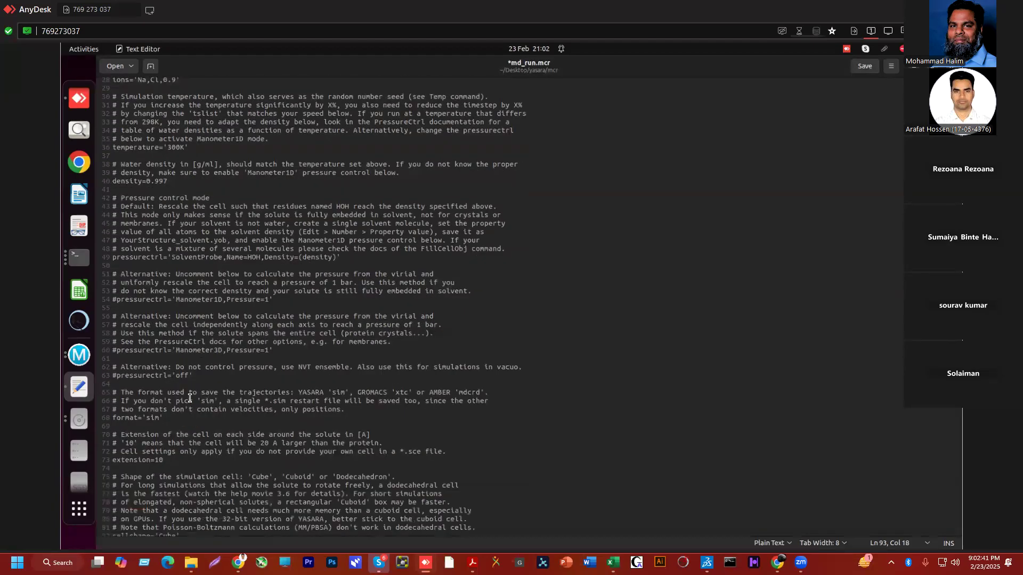
pyautogui.click(151, 419)
pyautogui.click(174, 420)
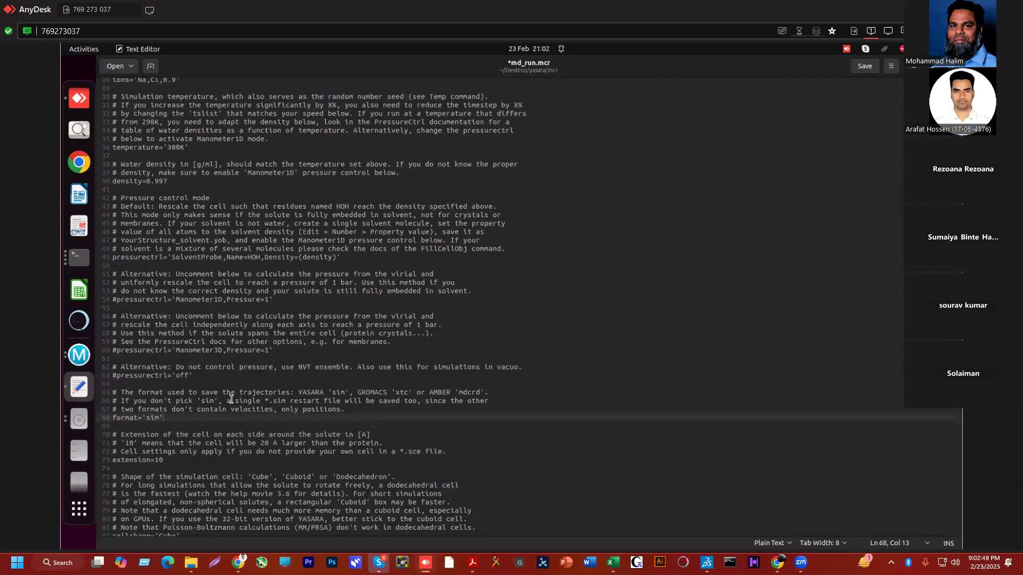
# Examine the macro's cell extension, cell shape, simulation speed, duration, snapshot interval and force field settings
pyautogui.scroll(-5, 231, 400)
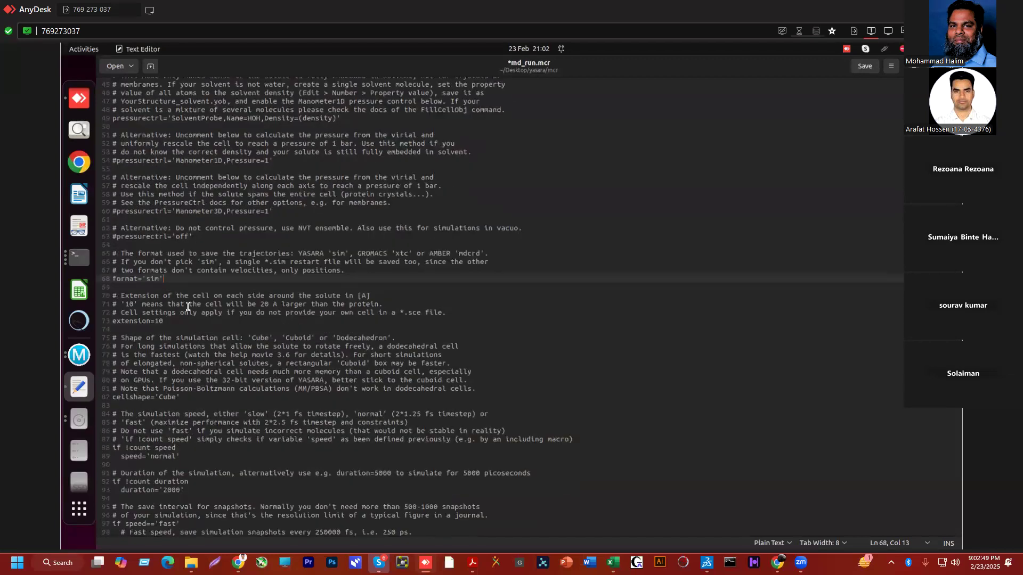
pyautogui.scroll(-7, 188, 306)
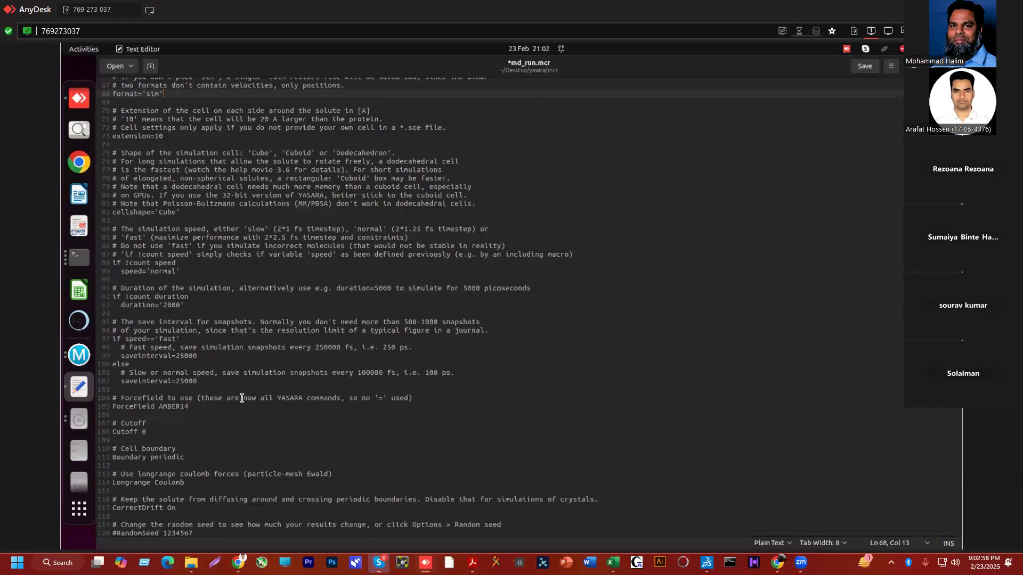
pyautogui.scroll(-4, 255, 397)
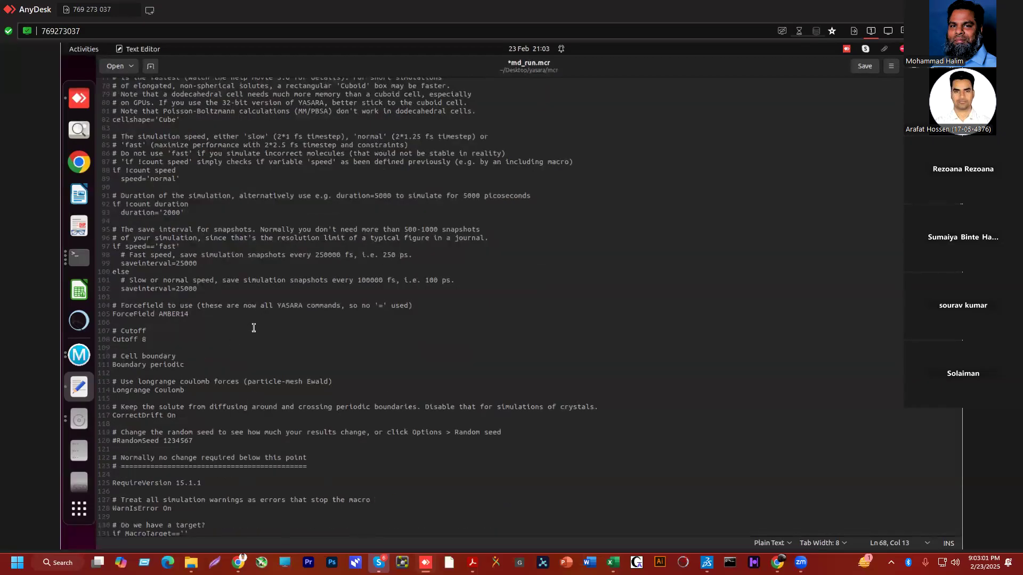
pyautogui.scroll(-2, 251, 338)
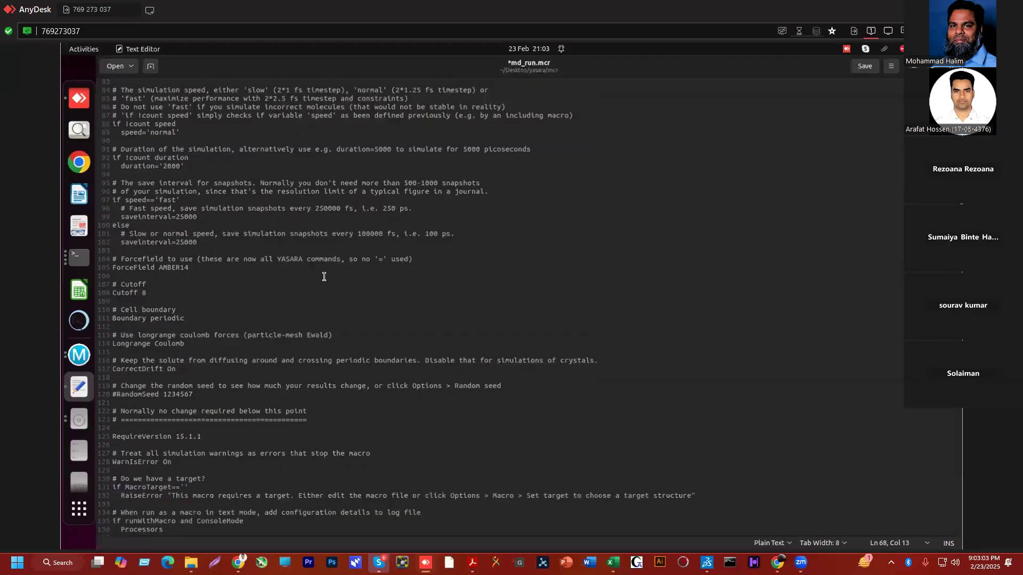
pyautogui.scroll(4, 330, 275)
pyautogui.scroll(2, 394, 253)
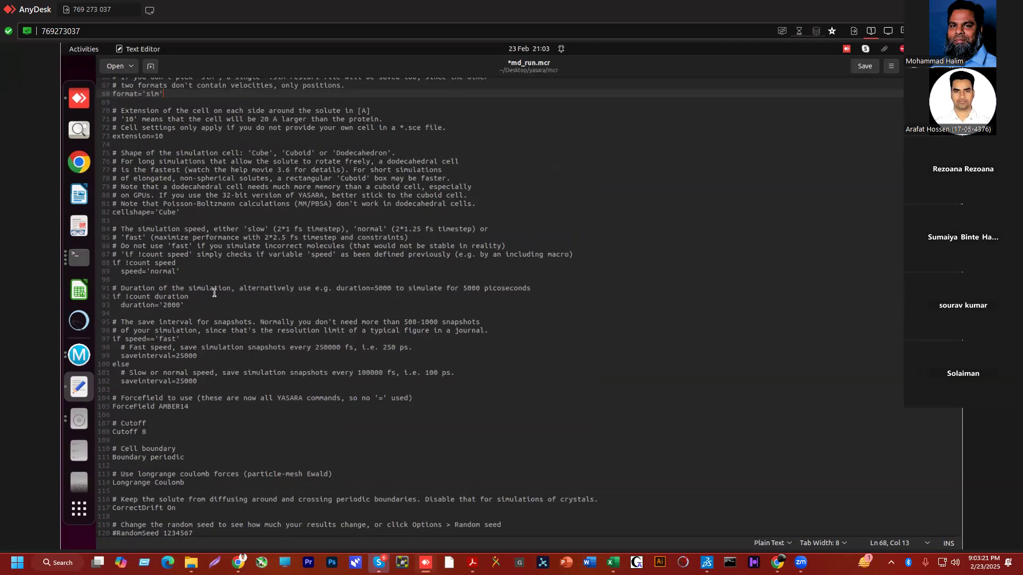
pyautogui.scroll(2, 229, 333)
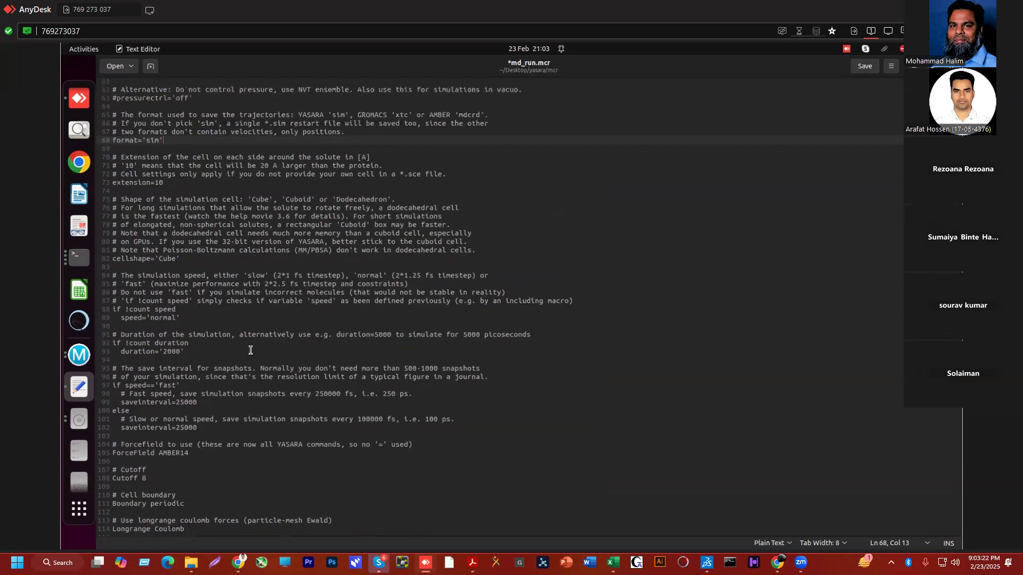
pyautogui.scroll(2, 251, 350)
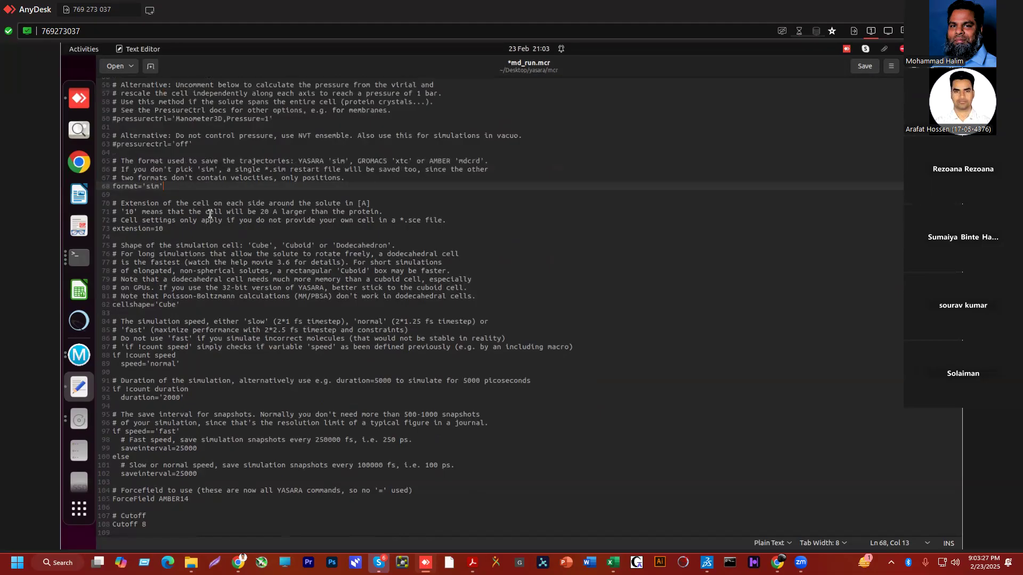
pyautogui.scroll(5, 239, 236)
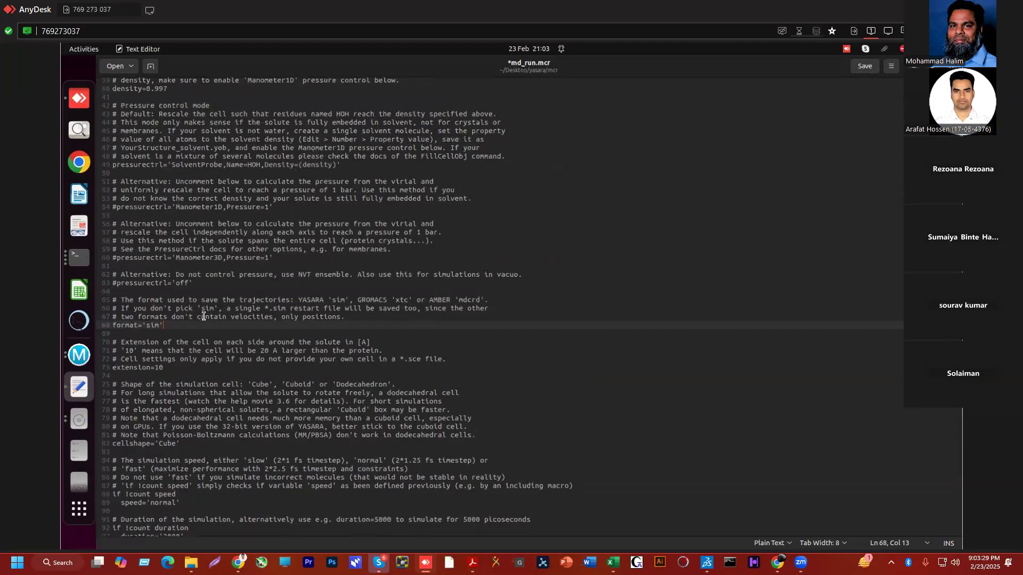
# Save the edited md_run.mcr macro after checking the remainder of the script
pyautogui.scroll(-15, 793, 196)
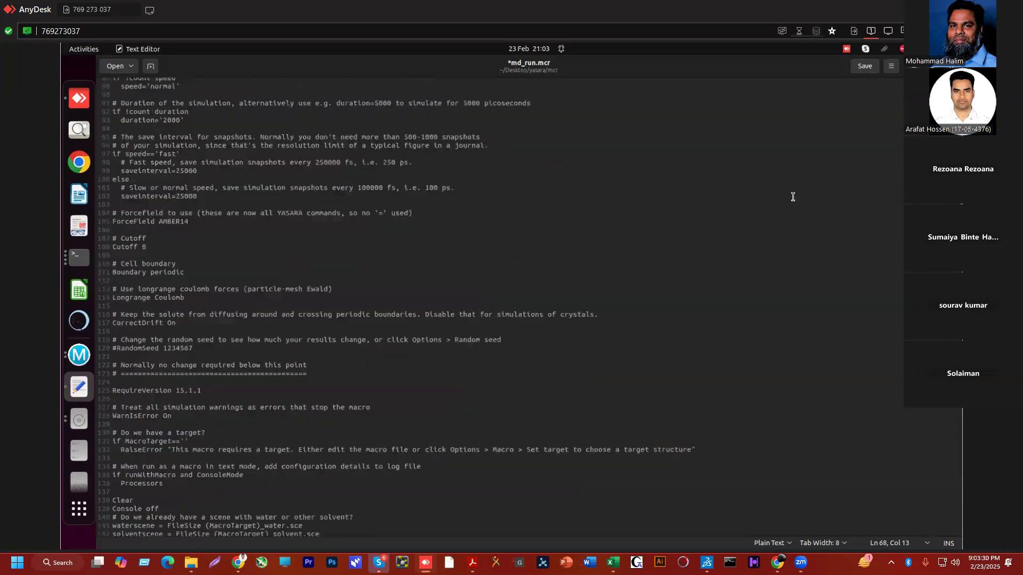
pyautogui.scroll(-15, 793, 197)
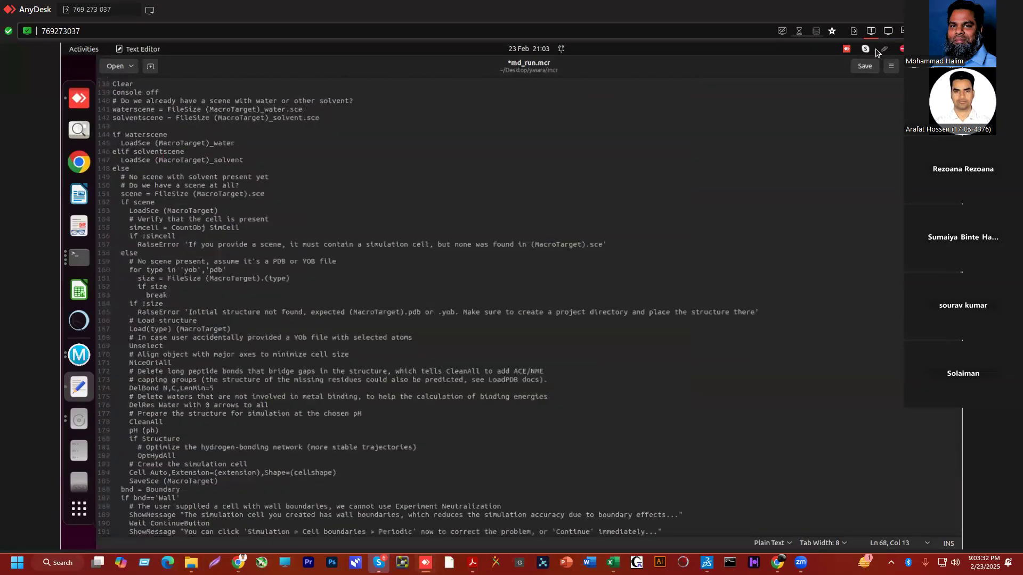
pyautogui.click(866, 70)
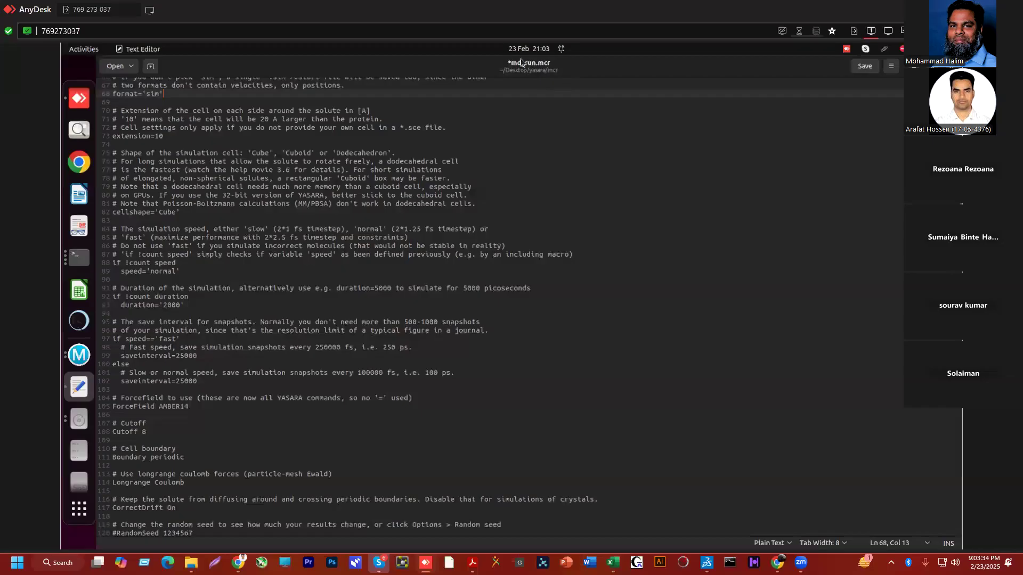
pyautogui.hotkey('ctrl', 's')
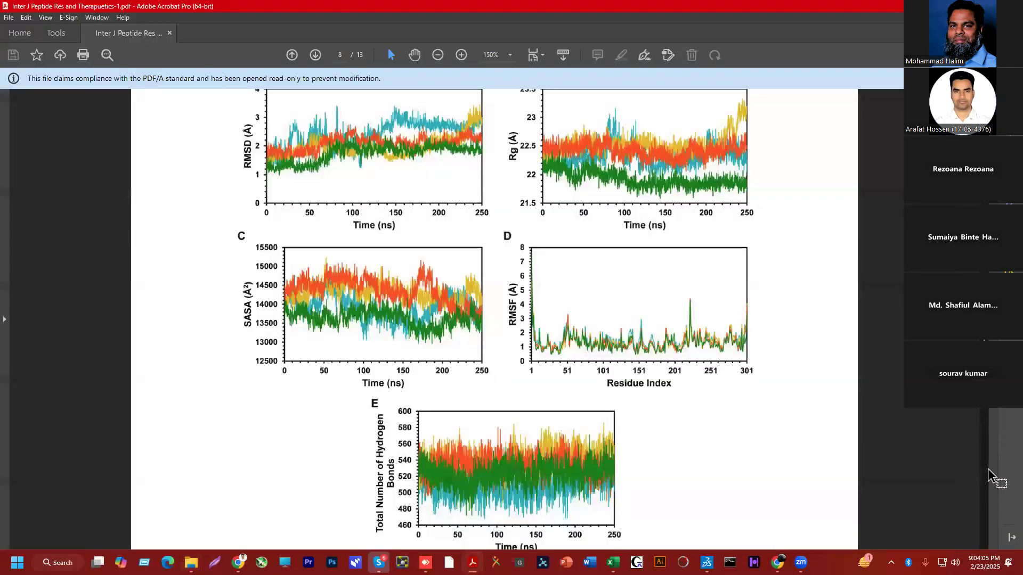
# Examine the paper's molecular dynamics plots in Fig. 2, the complex averages in Table 3 and the simulation snapshots in Fig. 3
pyautogui.scroll(-3, 987, 467)
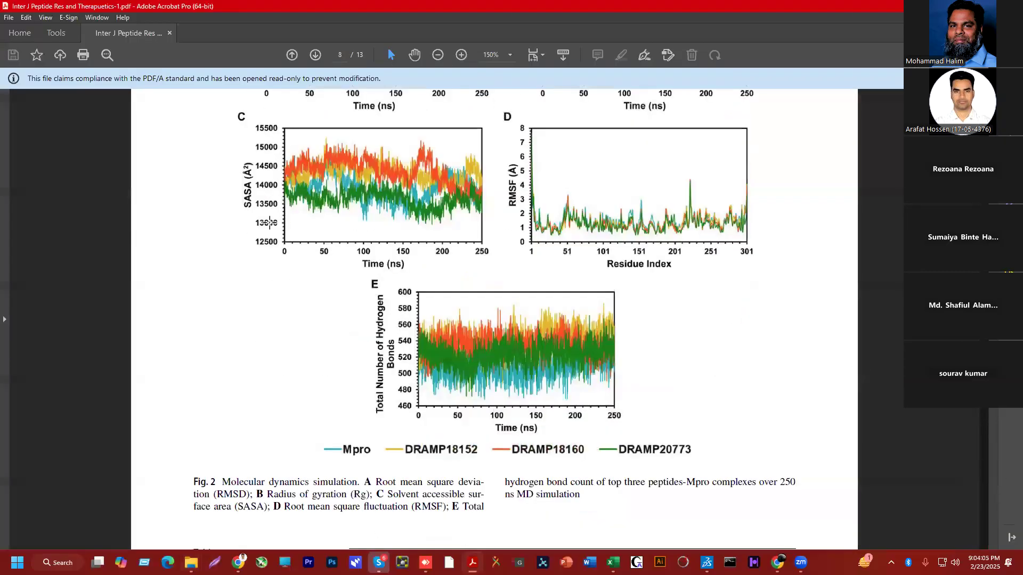
pyautogui.scroll(-5, 263, 248)
pyautogui.scroll(-1, 263, 248)
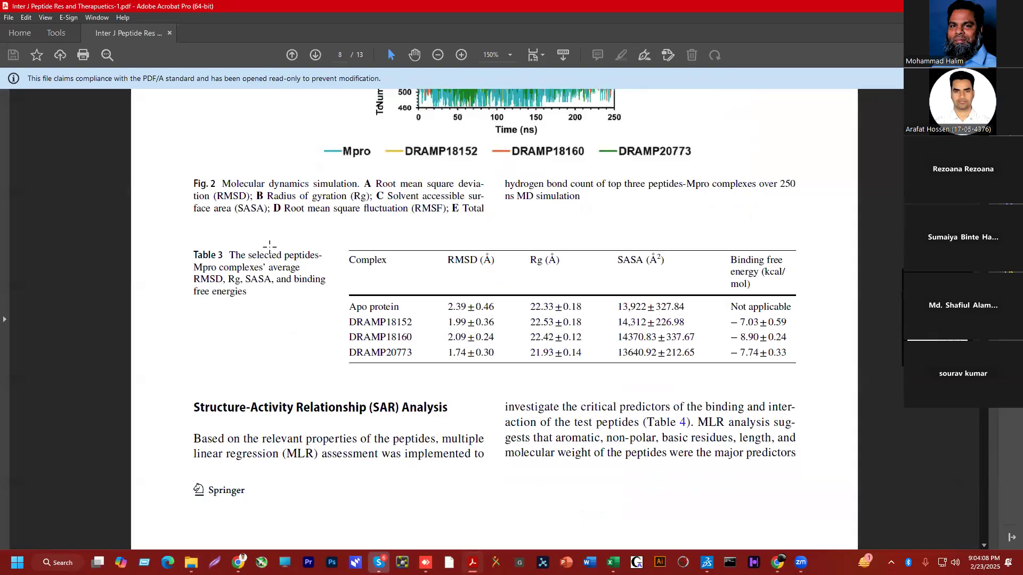
pyautogui.scroll(-10, 269, 248)
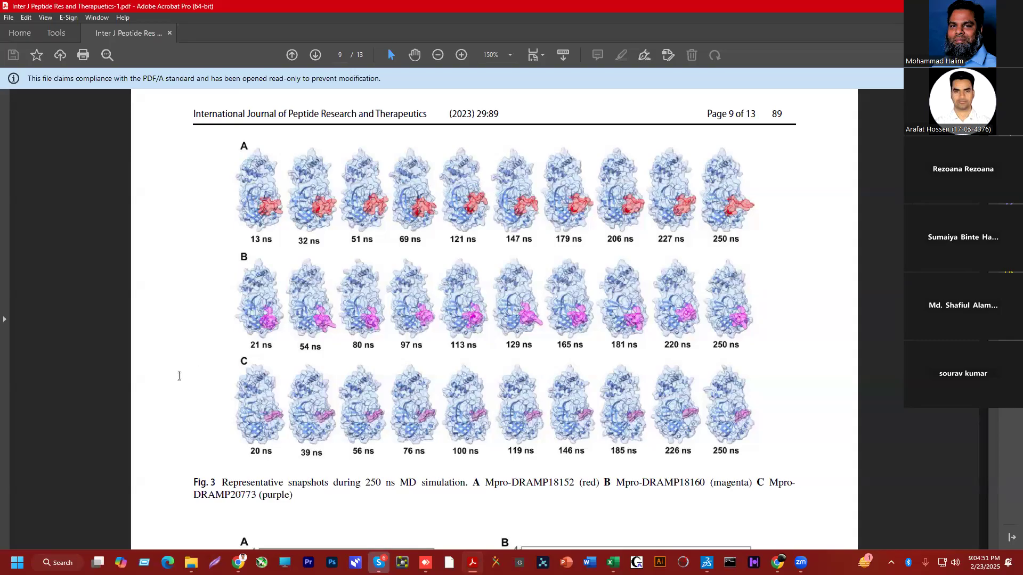
# Return to Text Editor in the AnyDesk session and save md_run.mcr again
pyautogui.hotkey('alt', 'Tab')
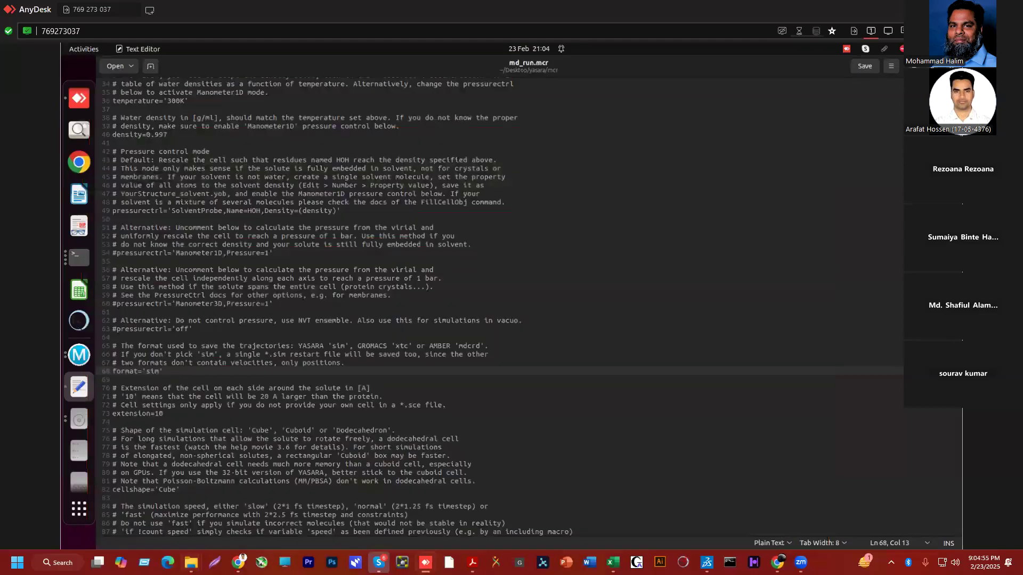
pyautogui.click(902, 249)
pyautogui.hotkey('ctrl', 's')
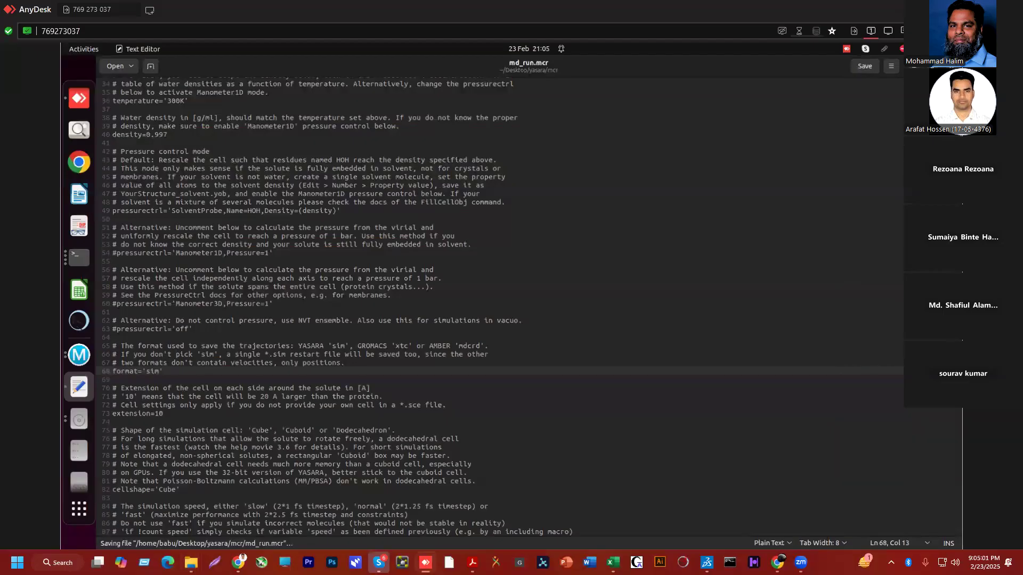
# Switch to YASARA and load the complex.sce scene from the Hands on Practiice folder
pyautogui.press('super+d')
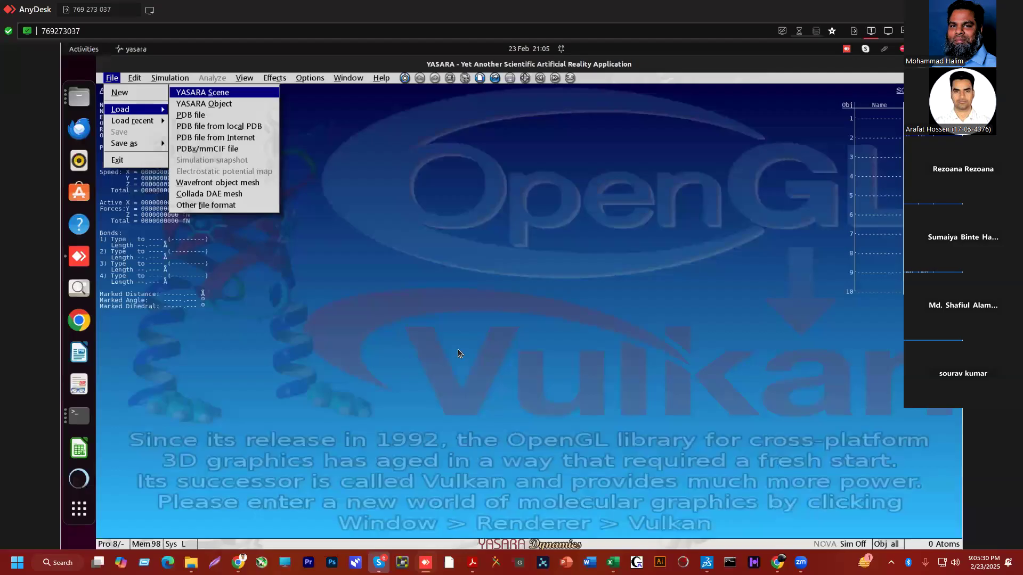
pyautogui.press('Return')
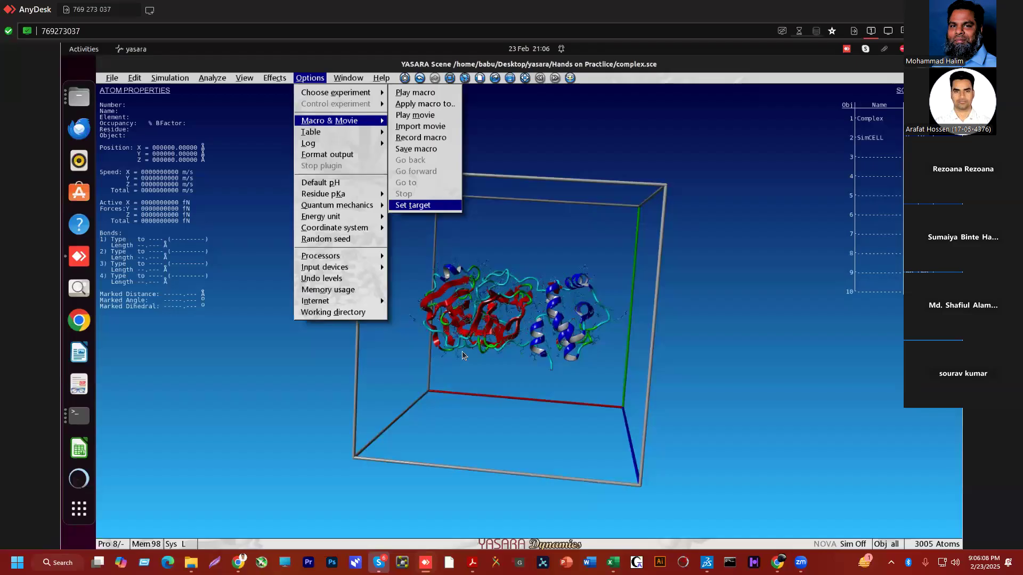
# Set the macro target to complex.sce in the Hands on Practiice folder, with the file extension removed
pyautogui.press('Return')
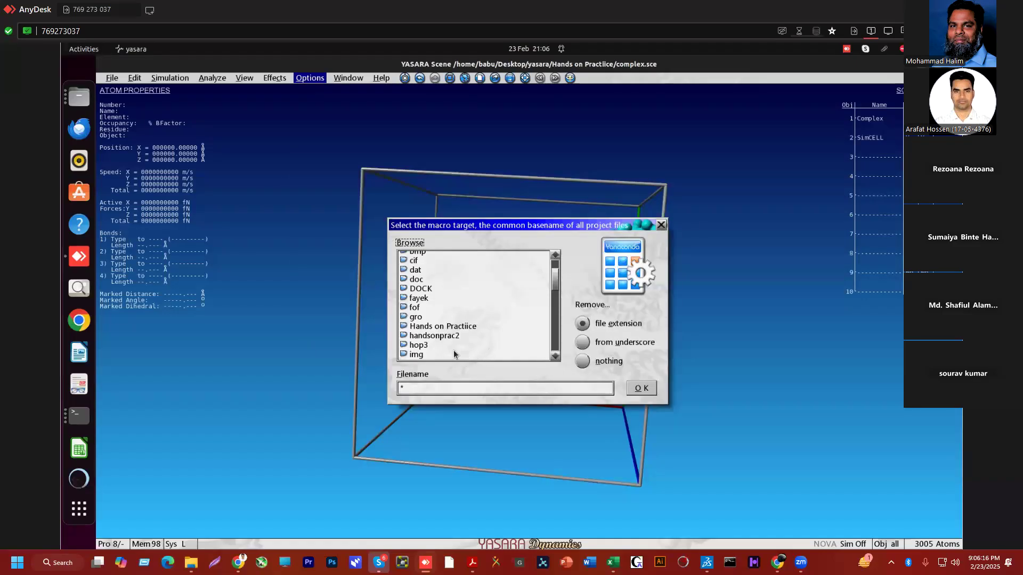
pyautogui.doubleClick(447, 326)
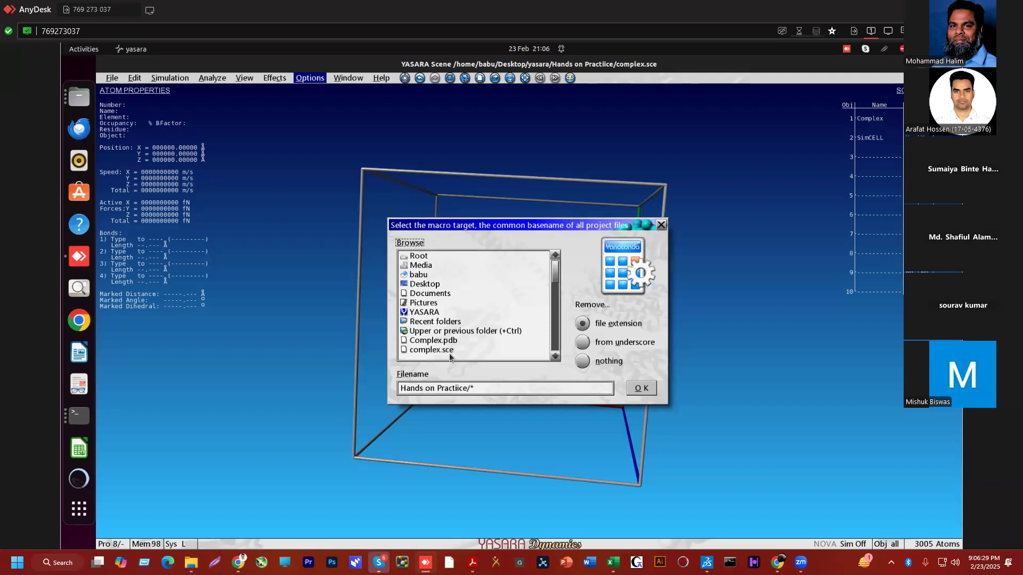
pyautogui.click(446, 352)
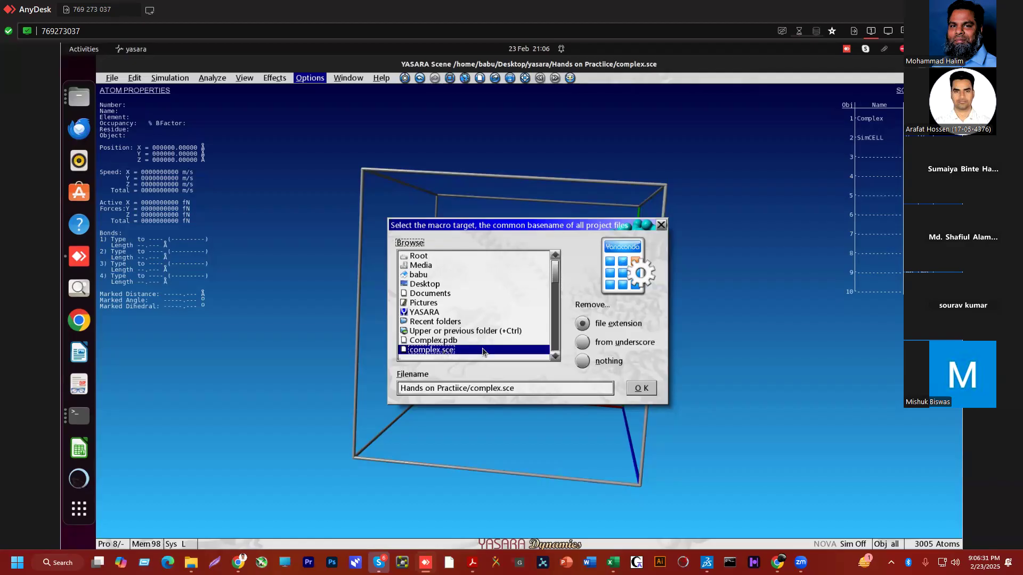
pyautogui.click(641, 389)
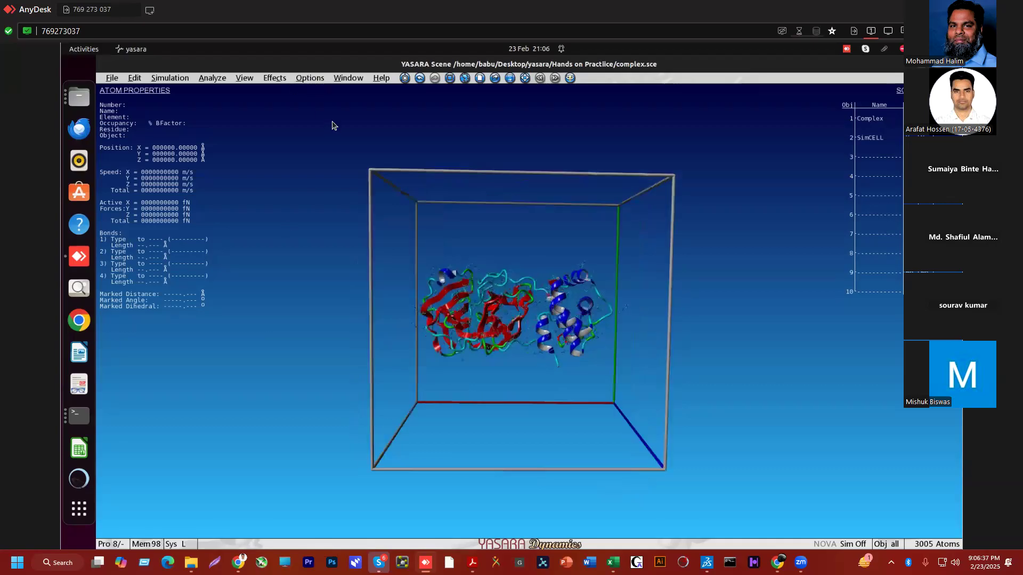
# Play the md_run.mcr macro from the mcr folder to start the molecular dynamics simulation
pyautogui.click(310, 79)
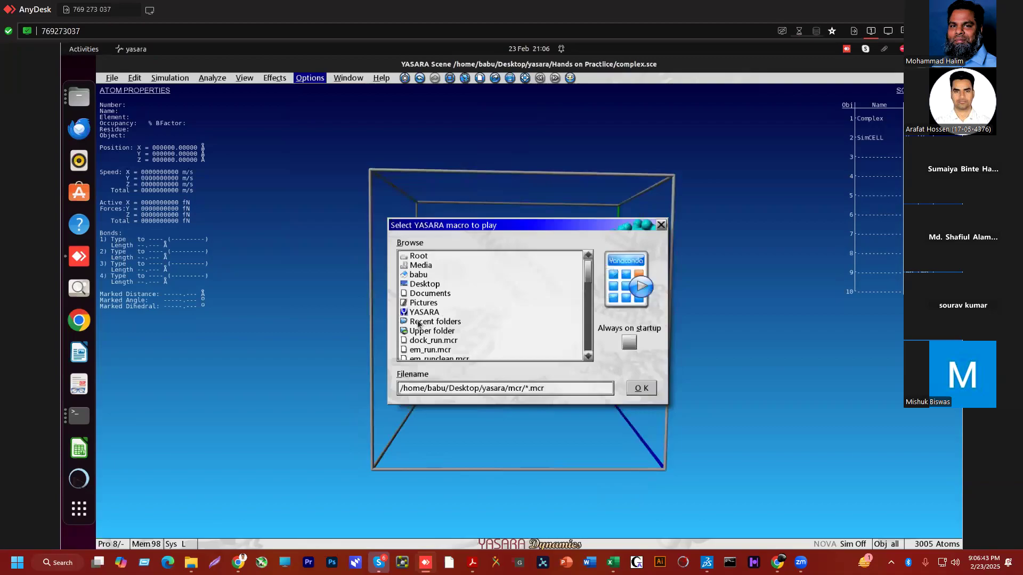
pyautogui.scroll(-1, 472, 327)
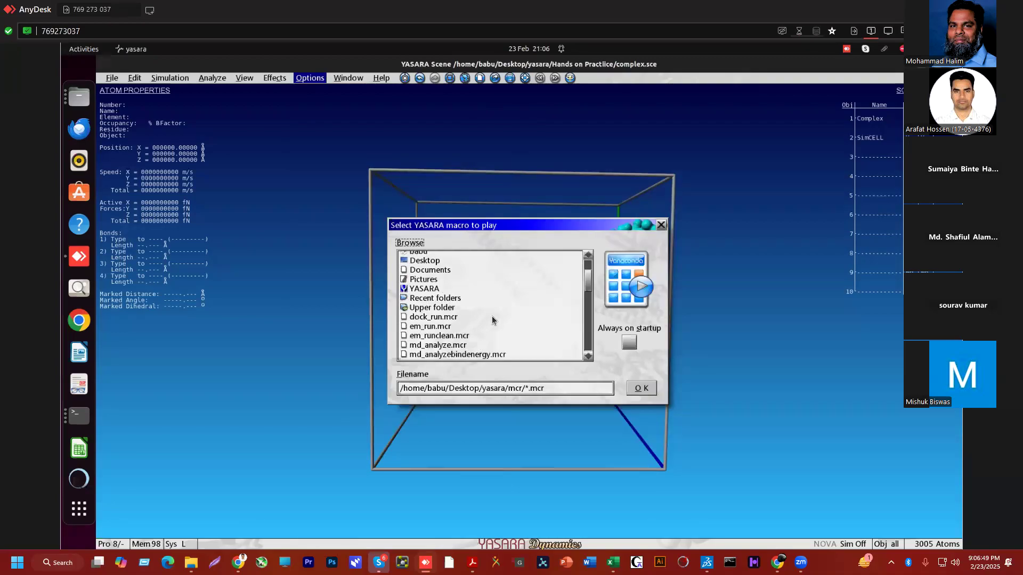
pyautogui.scroll(-1, 491, 318)
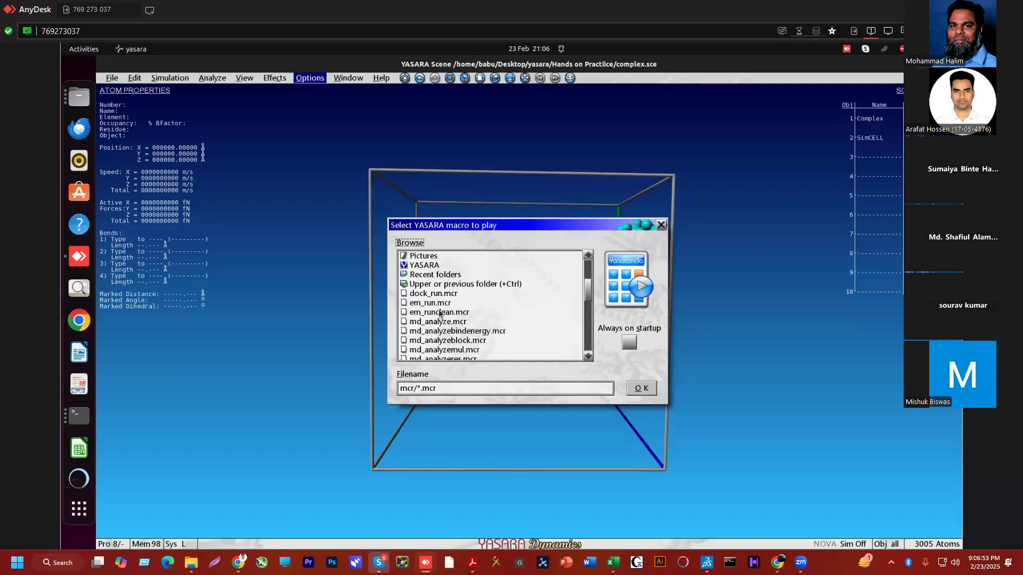
pyautogui.scroll(-2, 433, 313)
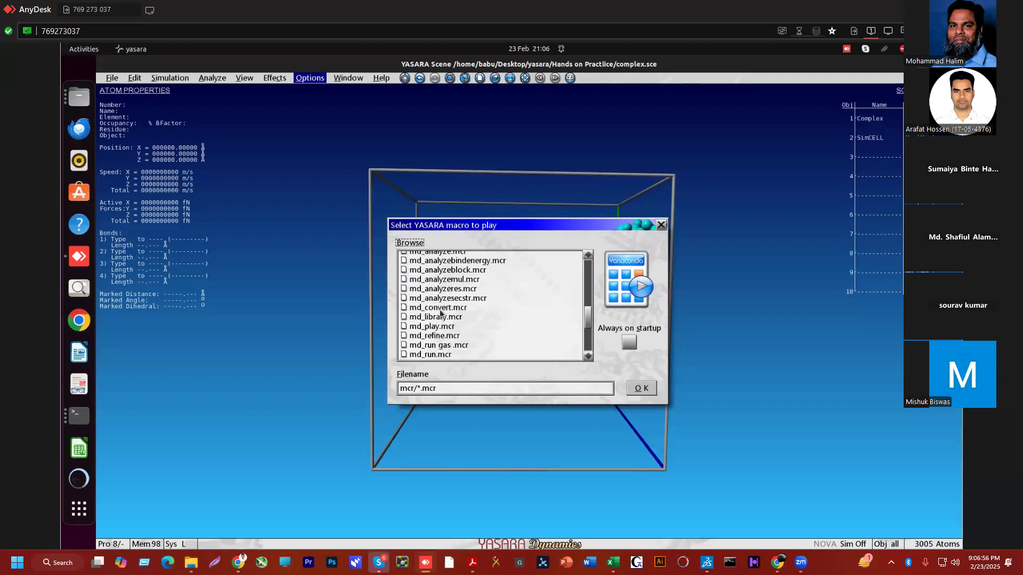
pyautogui.scroll(-2, 428, 314)
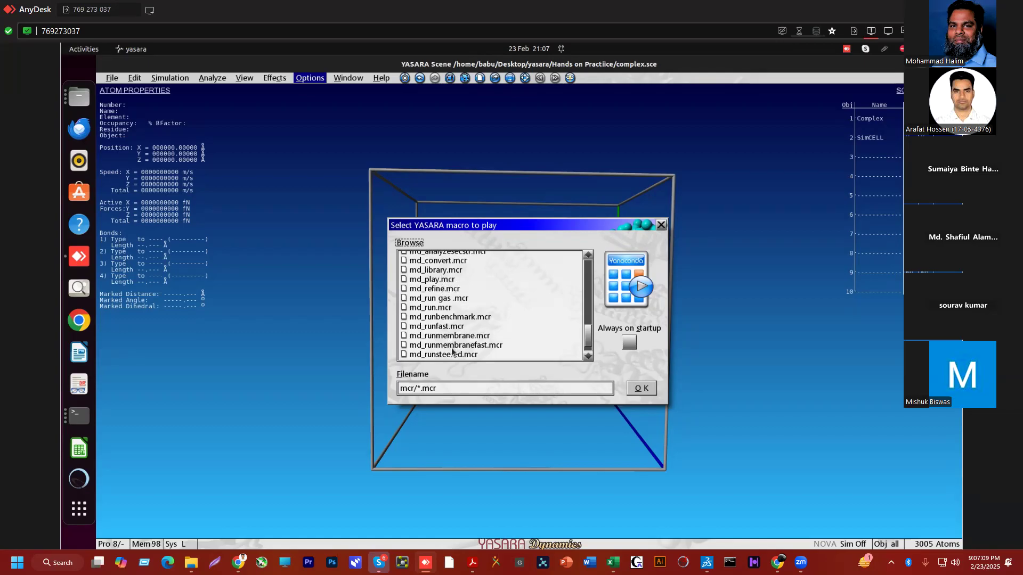
pyautogui.scroll(1, 443, 292)
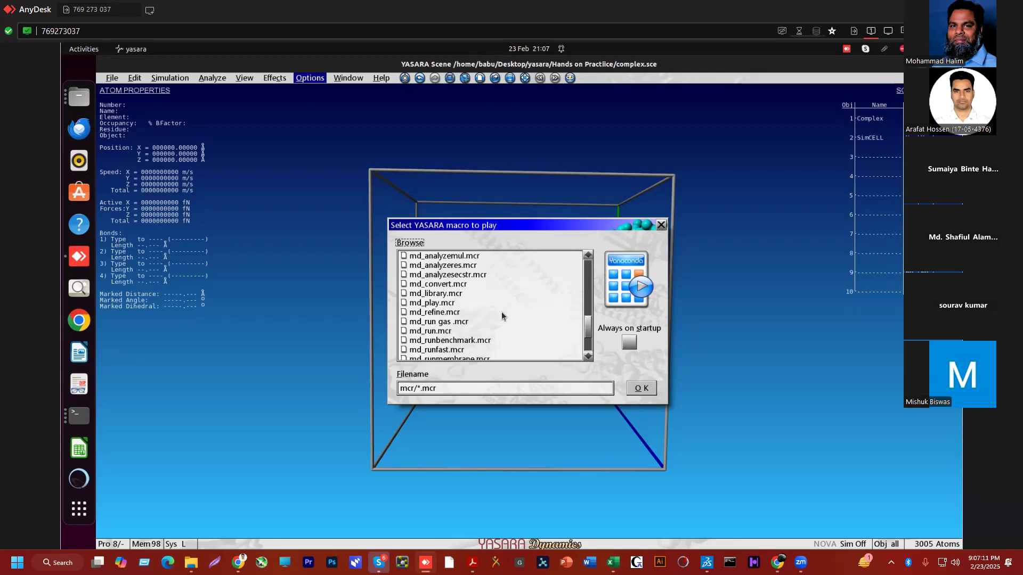
pyautogui.scroll(2, 461, 293)
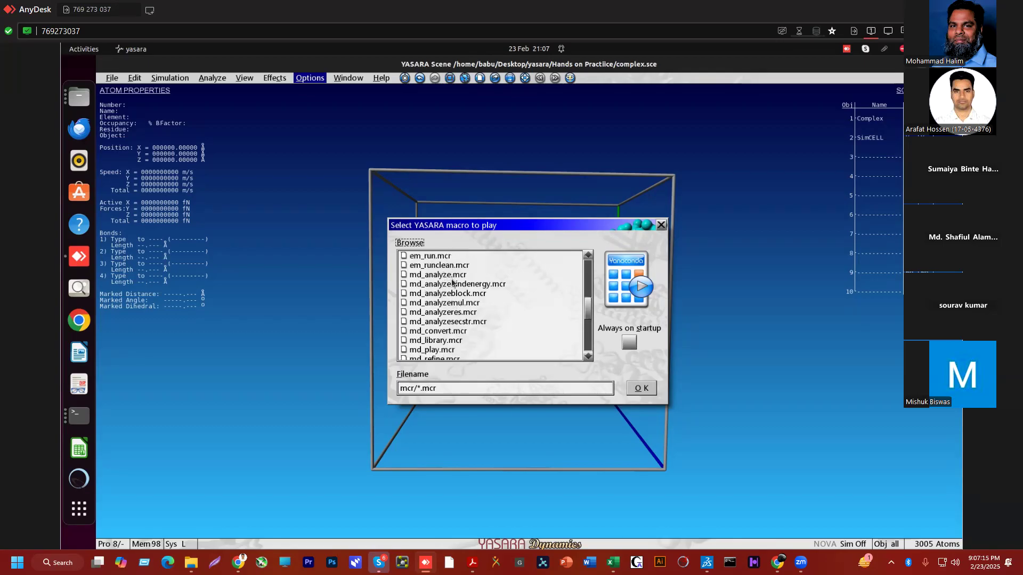
pyautogui.scroll(-3, 486, 326)
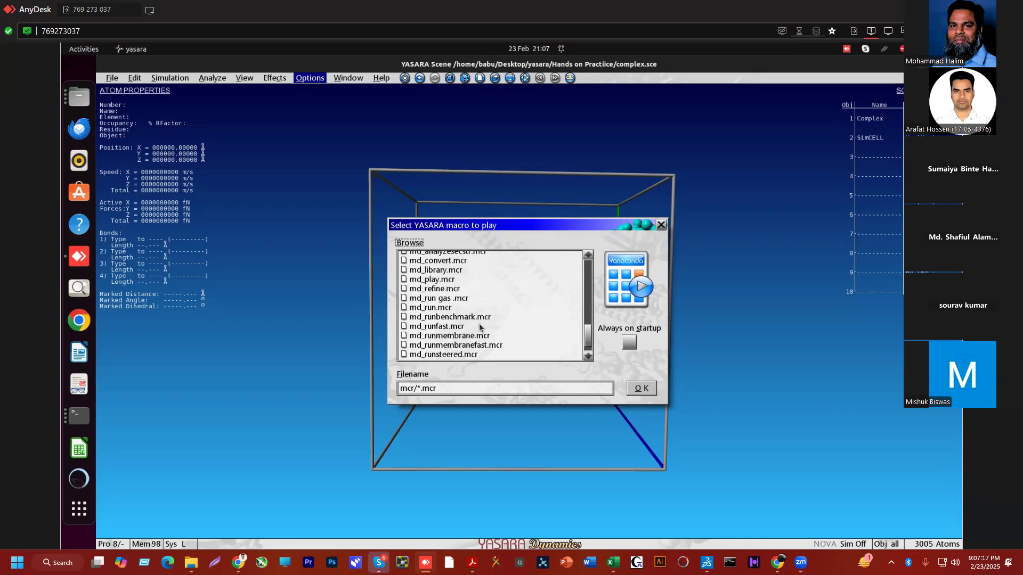
pyautogui.click(441, 309)
pyautogui.click(646, 392)
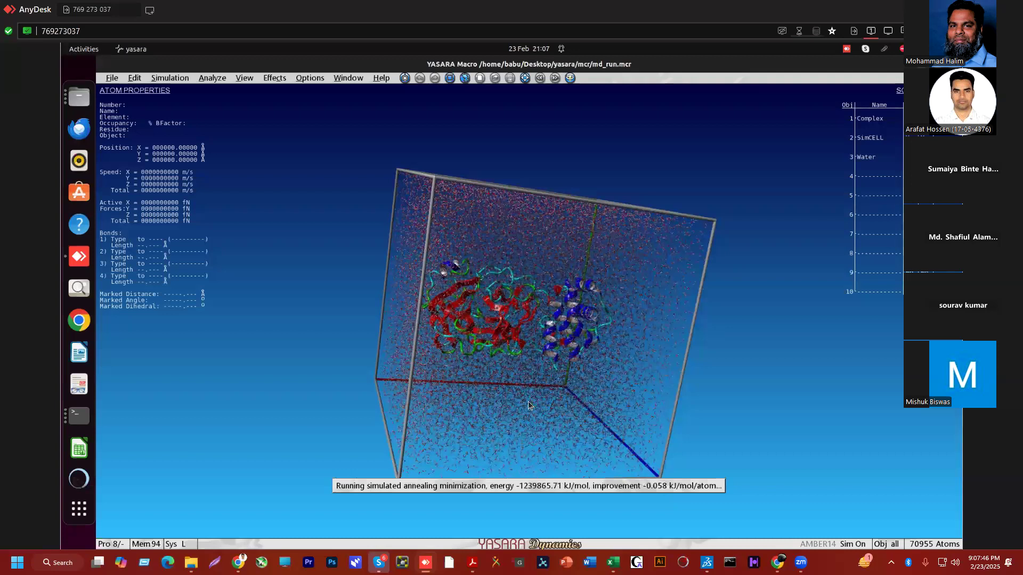
# Inspect the solvated complex inside the simulation cell from several angles
pyautogui.moveTo(529, 405); pyautogui.dragTo(565, 414)
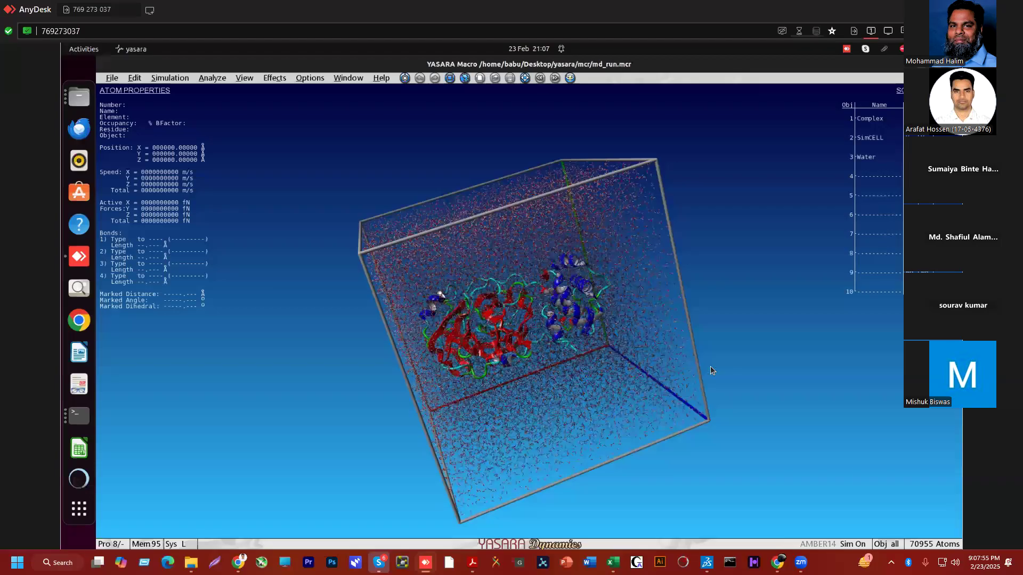
pyautogui.moveTo(622, 375); pyautogui.dragTo(544, 411)
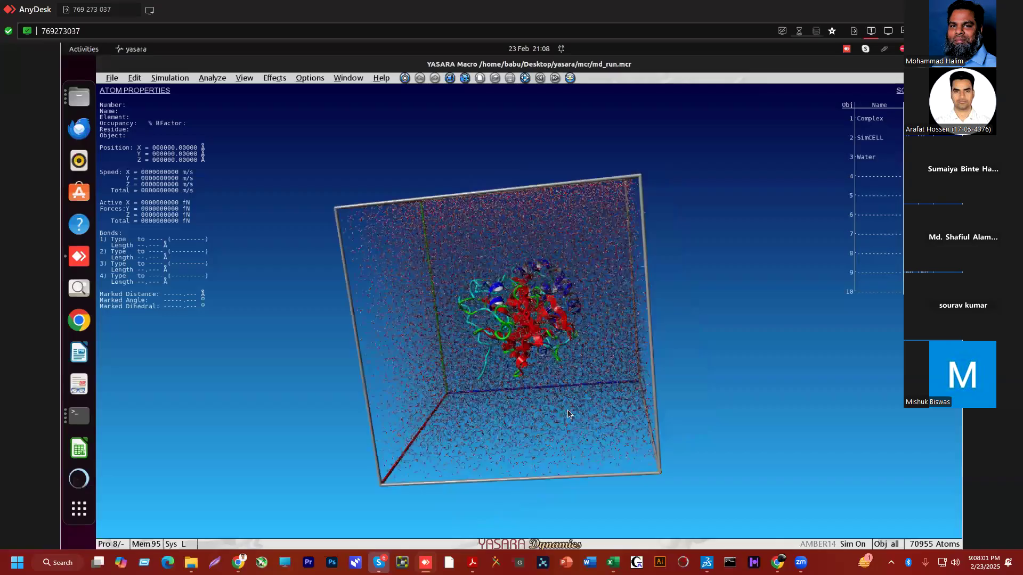
pyautogui.moveTo(606, 391); pyautogui.dragTo(754, 494)
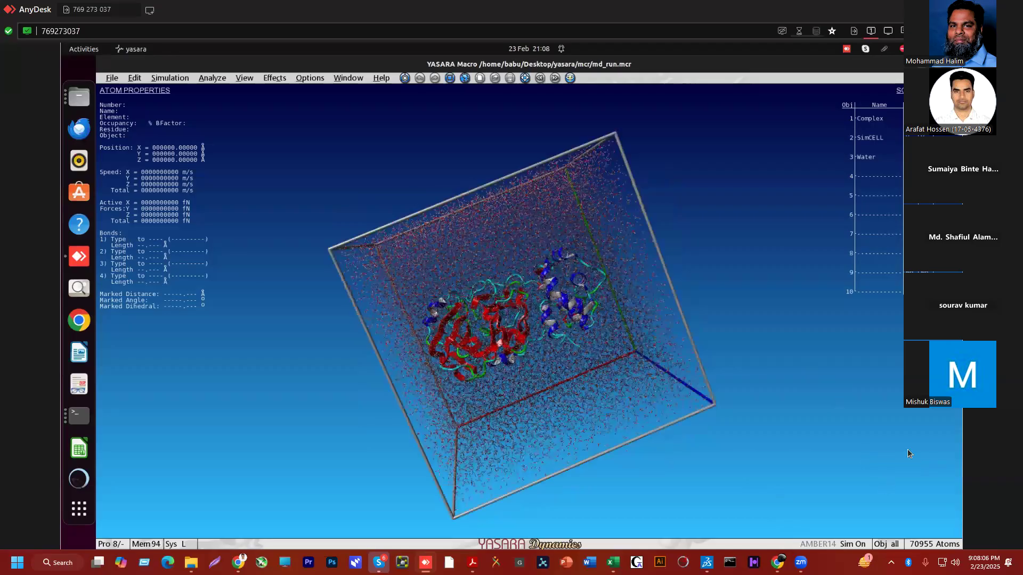
pyautogui.moveTo(857, 352); pyautogui.dragTo(768, 311)
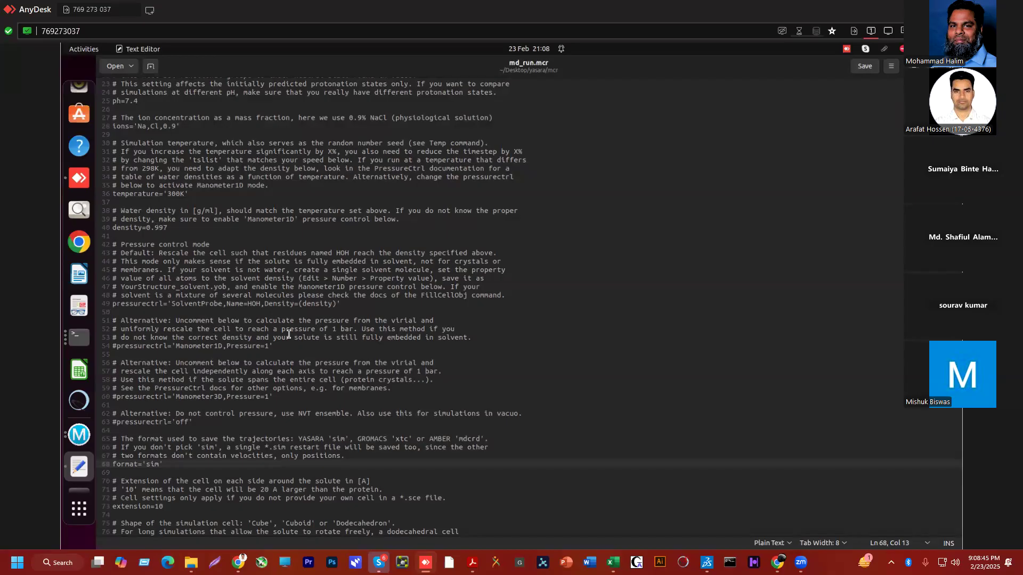
# Examine the md_run.mcr parameters in Text Editor, from pH, ions, temperature and pressure control to duration, save interval and force field
pyautogui.scroll(-4, 291, 334)
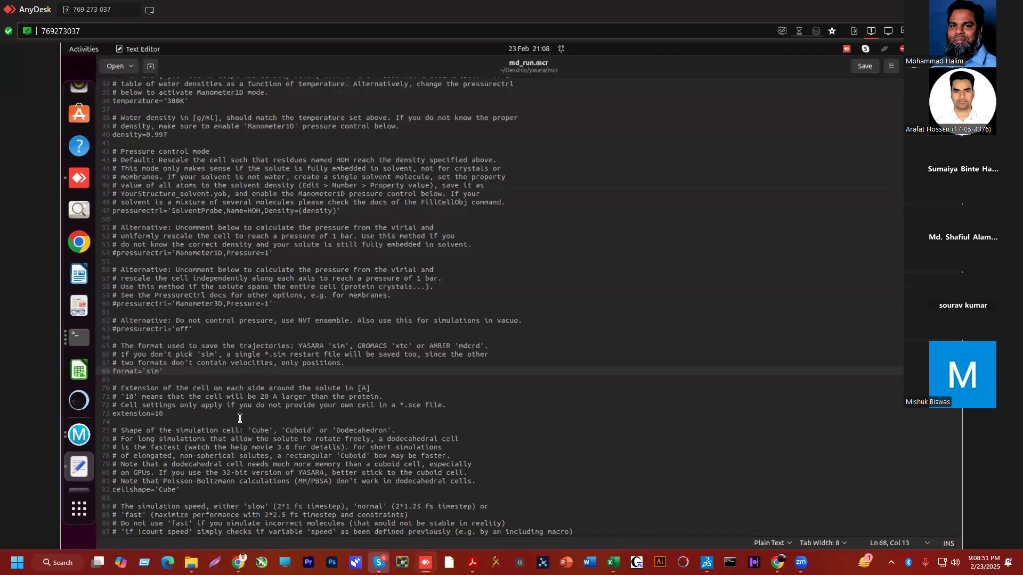
pyautogui.scroll(2, 254, 400)
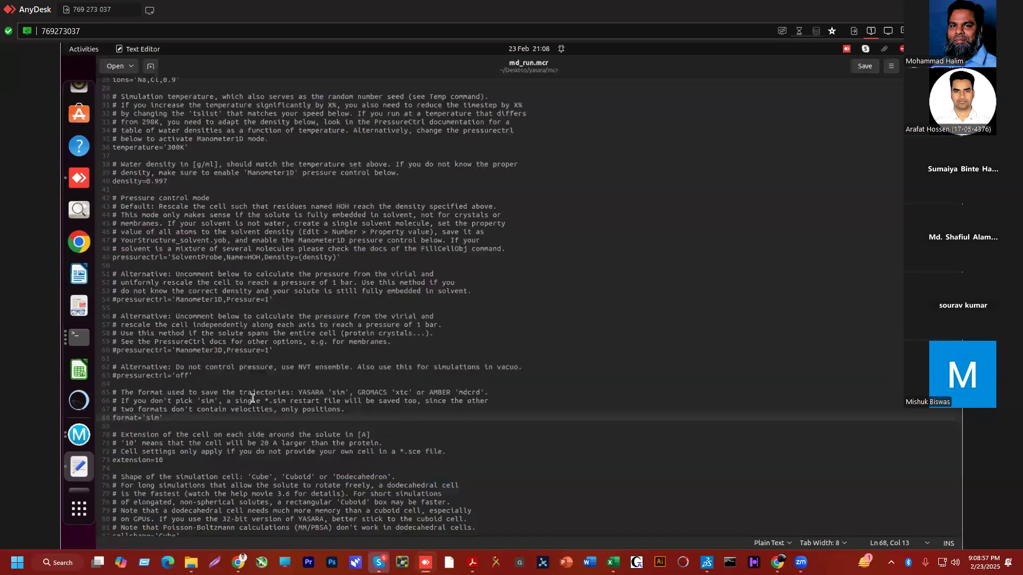
pyautogui.scroll(-4, 255, 400)
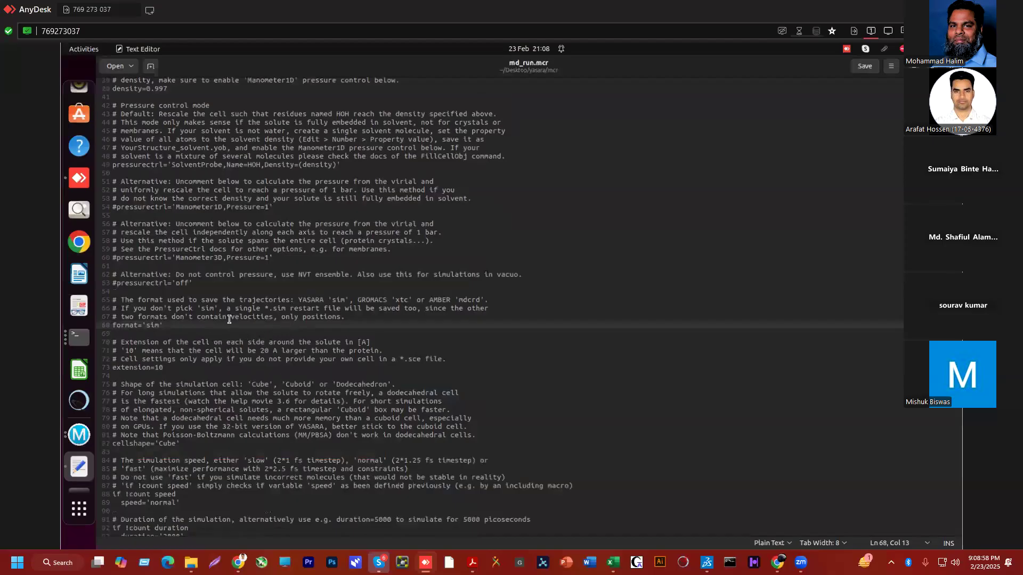
pyautogui.scroll(4, 230, 320)
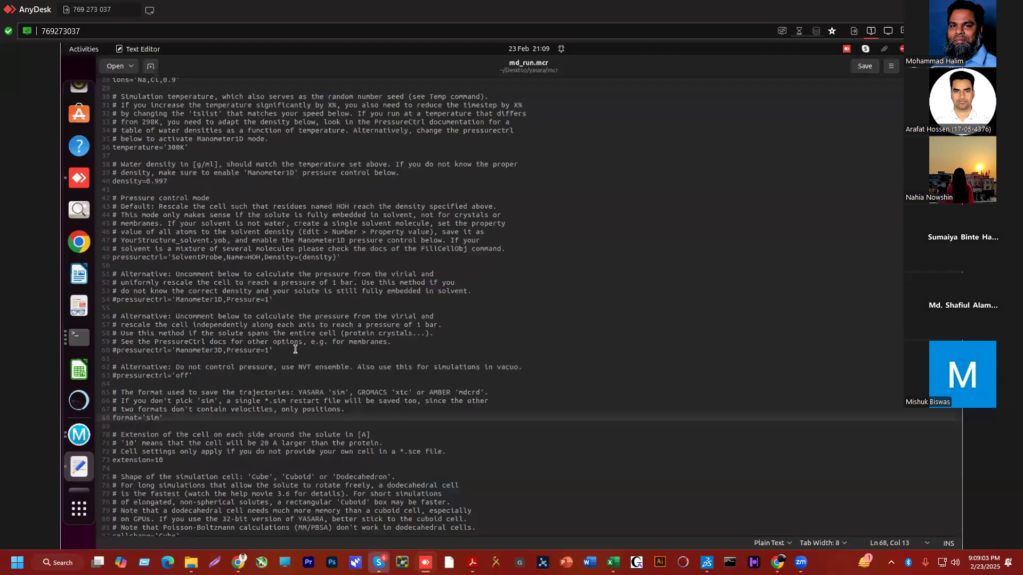
pyautogui.scroll(4, 295, 349)
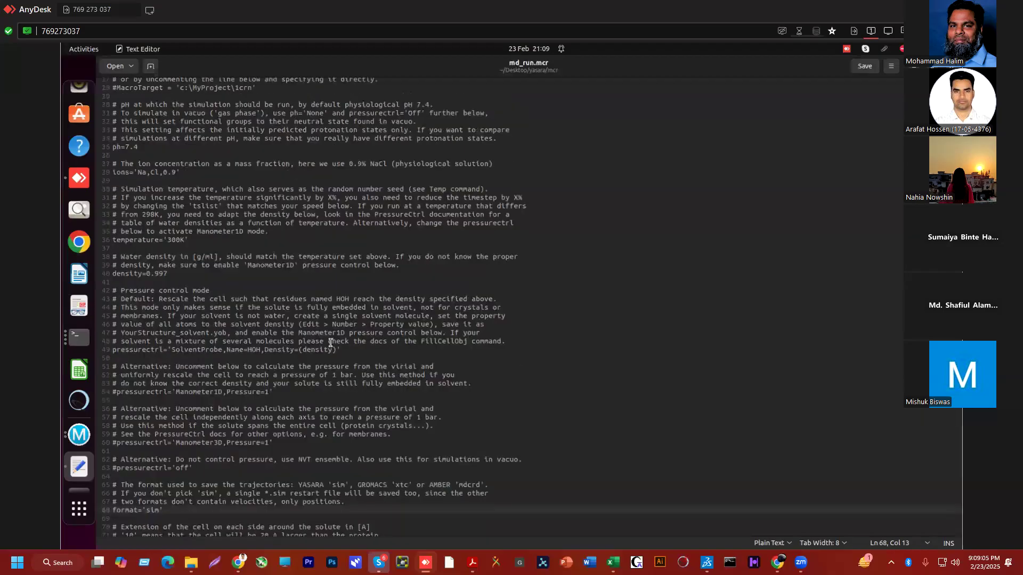
pyautogui.scroll(5, 331, 343)
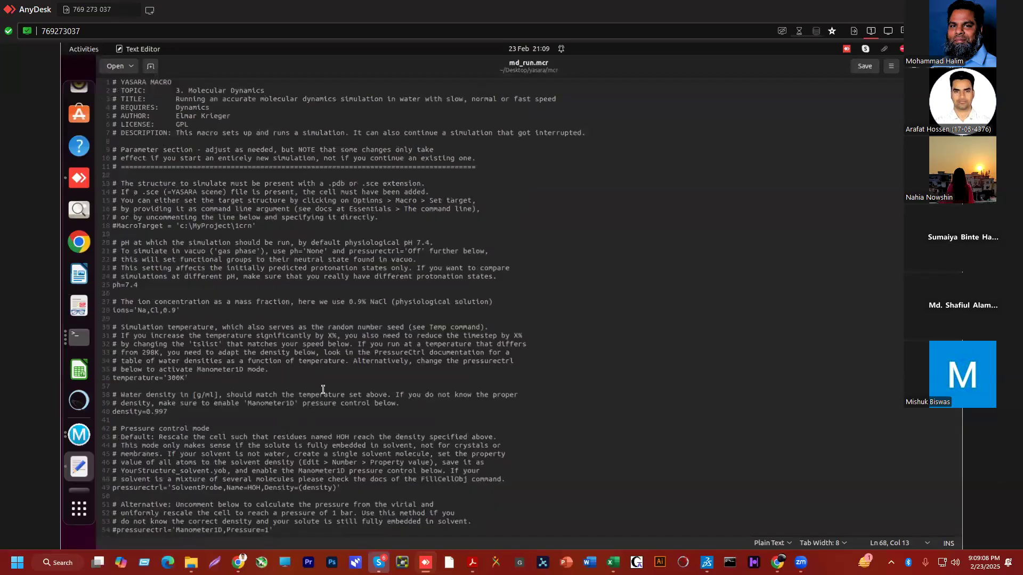
pyautogui.scroll(-7, 268, 381)
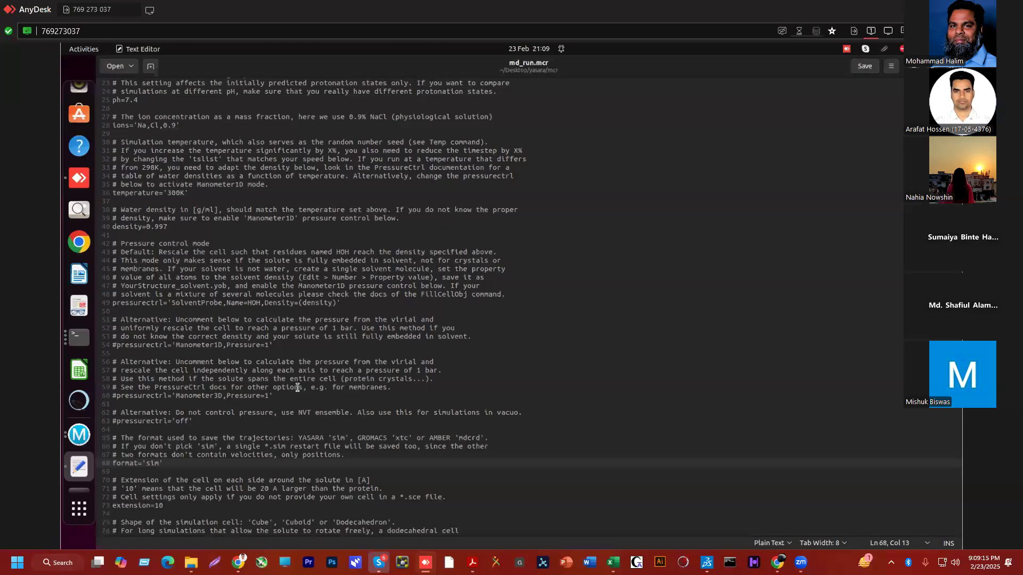
pyautogui.scroll(-5, 297, 388)
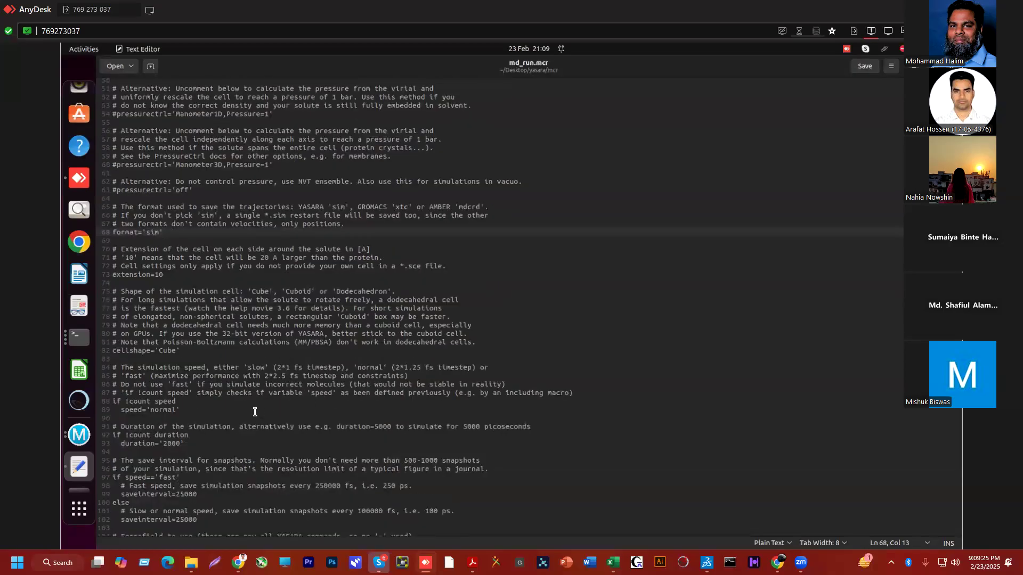
pyautogui.scroll(-4, 285, 365)
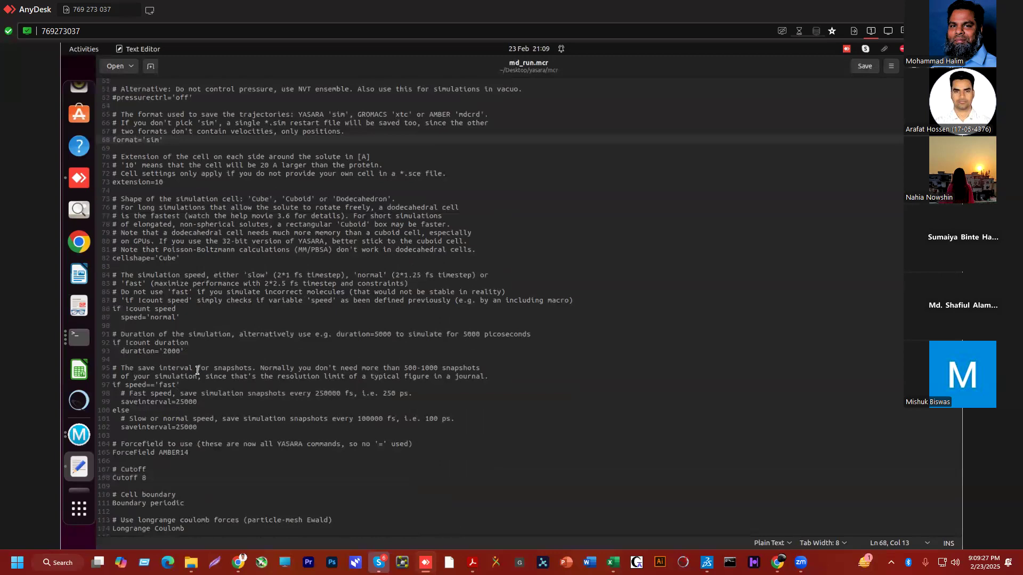
pyautogui.scroll(-4, 203, 368)
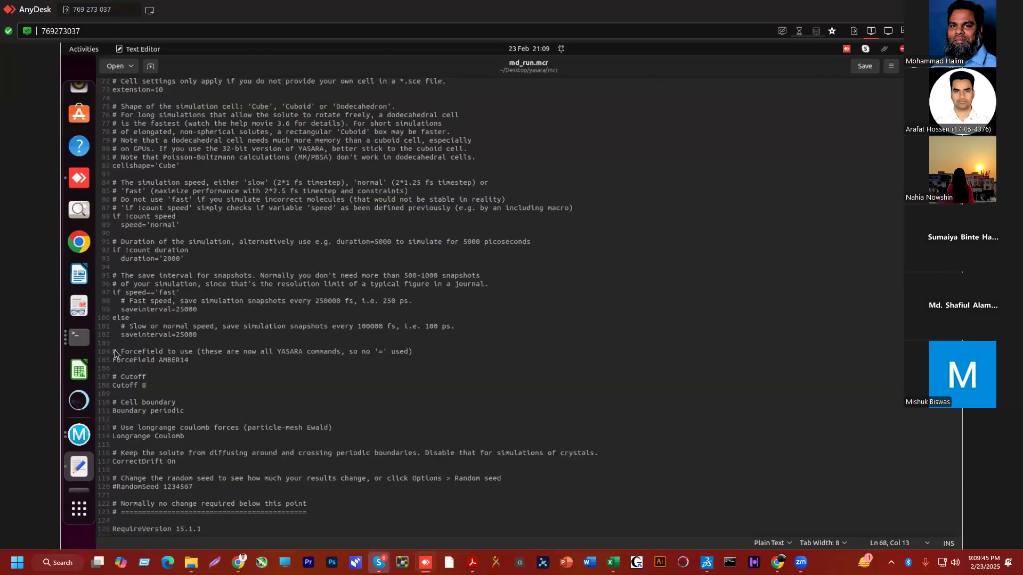
pyautogui.click(192, 361)
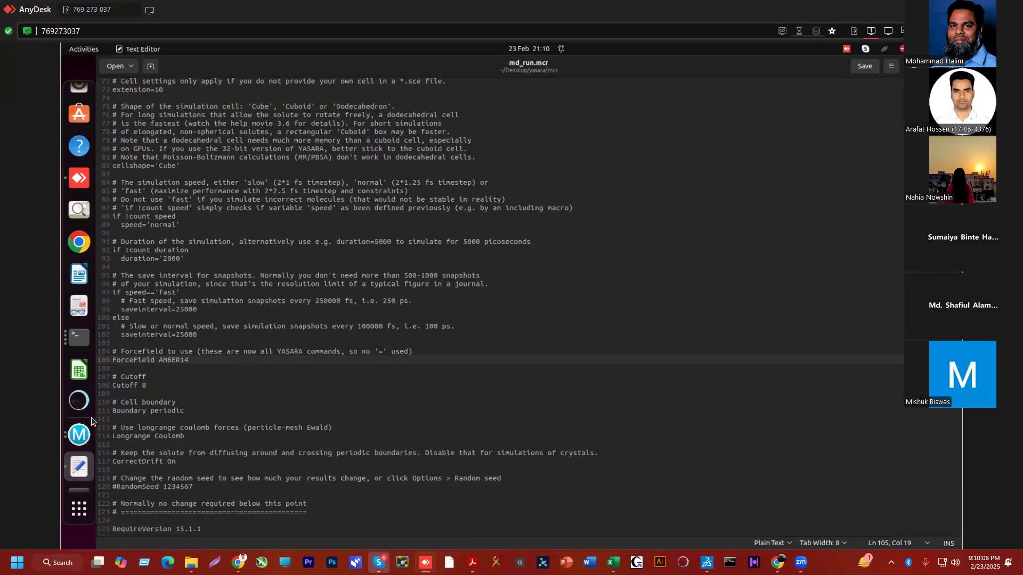
# Switch to YASARA and show the simulation parameters in the head-up display
pyautogui.click(75, 400)
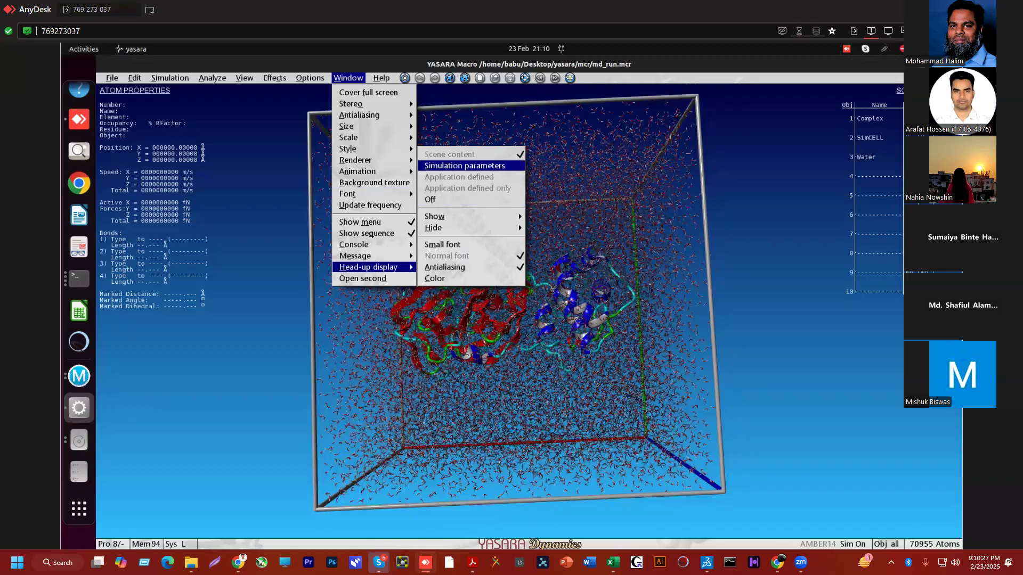
pyautogui.press('Return')
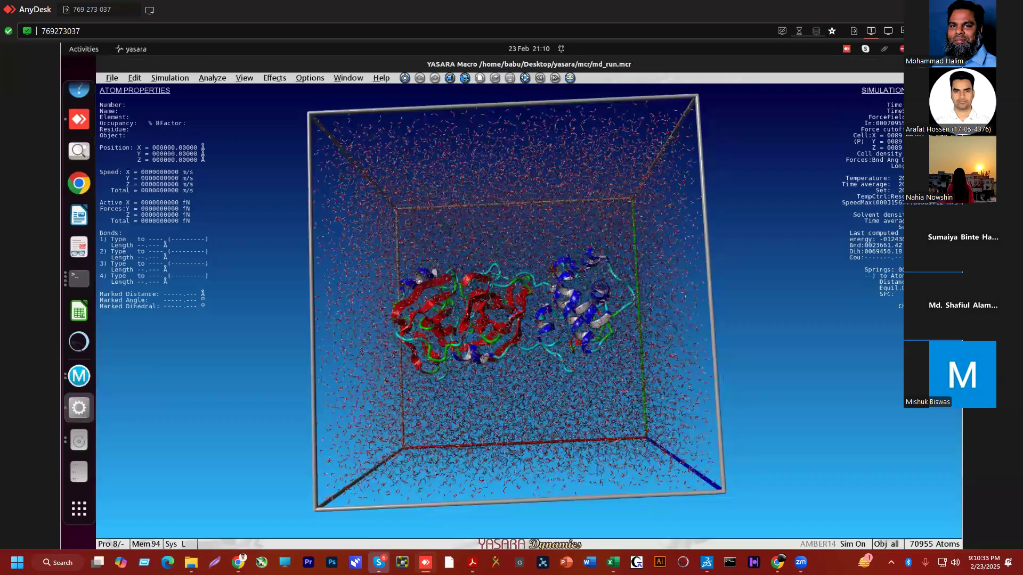
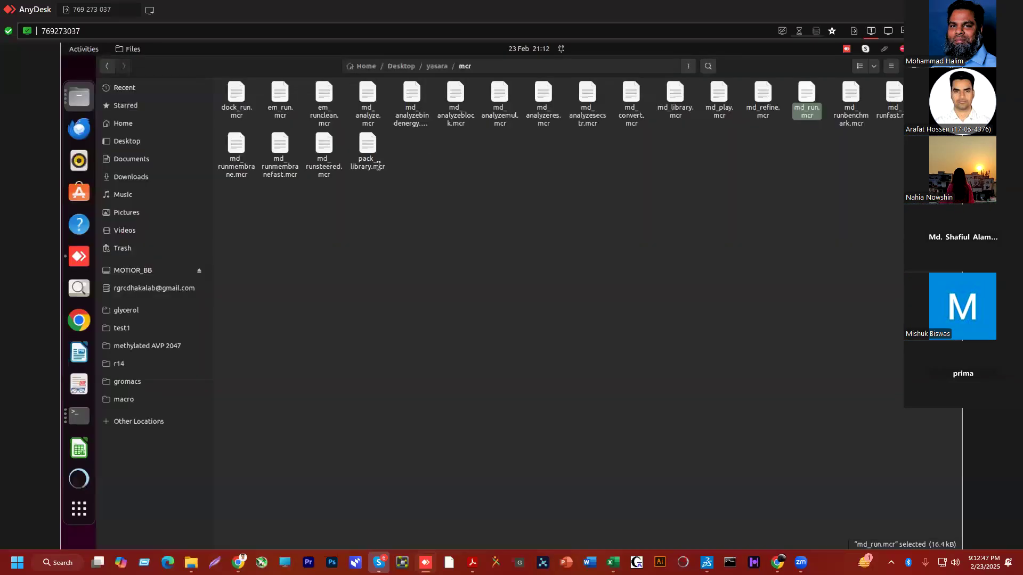
# Open md_run.mcr from the mcr folder in Text Editor, review its simulation parameters and save the file
pyautogui.hotkey('shift', 'F10')
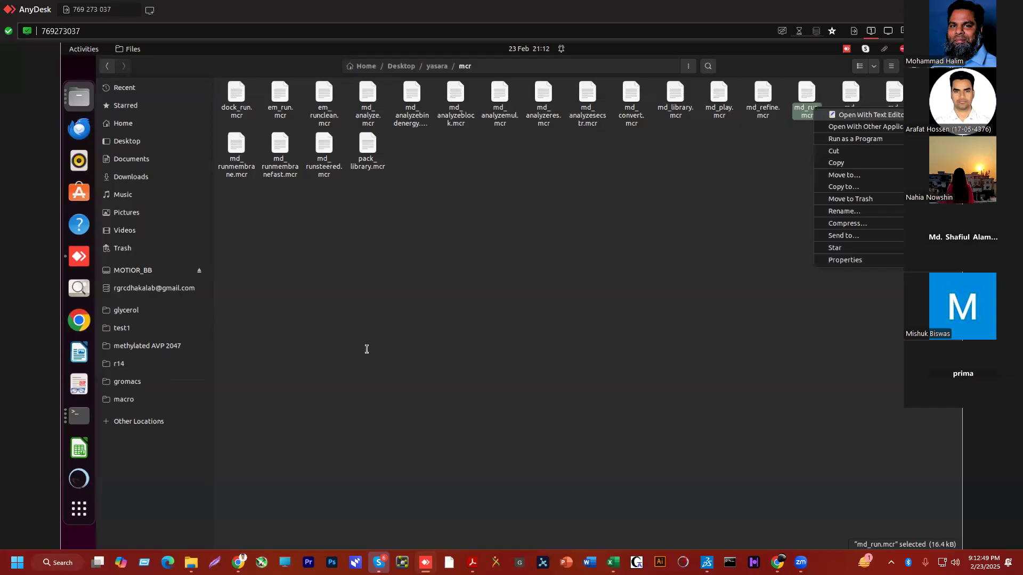
pyautogui.press('Return')
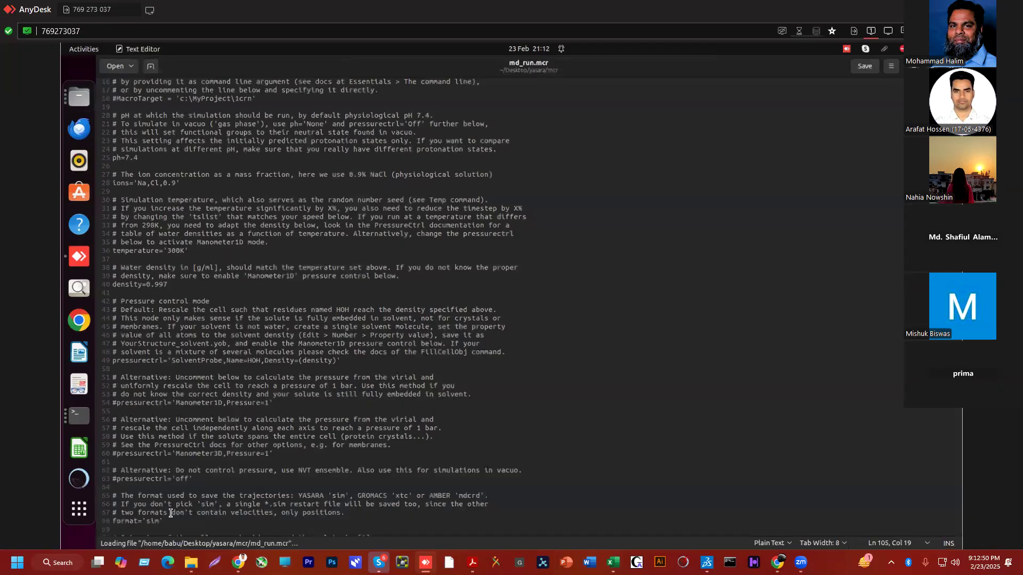
pyautogui.scroll(-5, 190, 513)
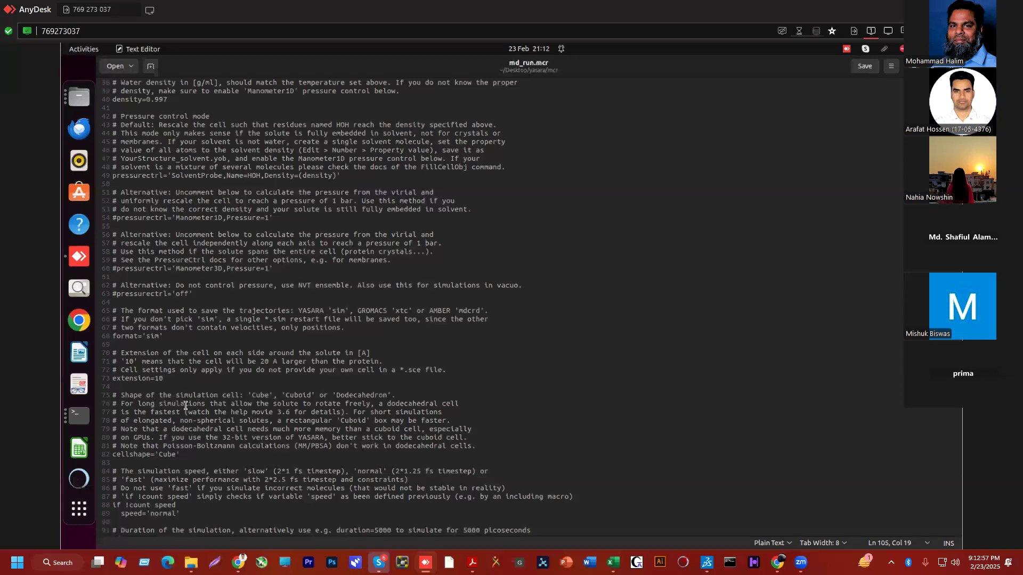
pyautogui.scroll(-5, 202, 360)
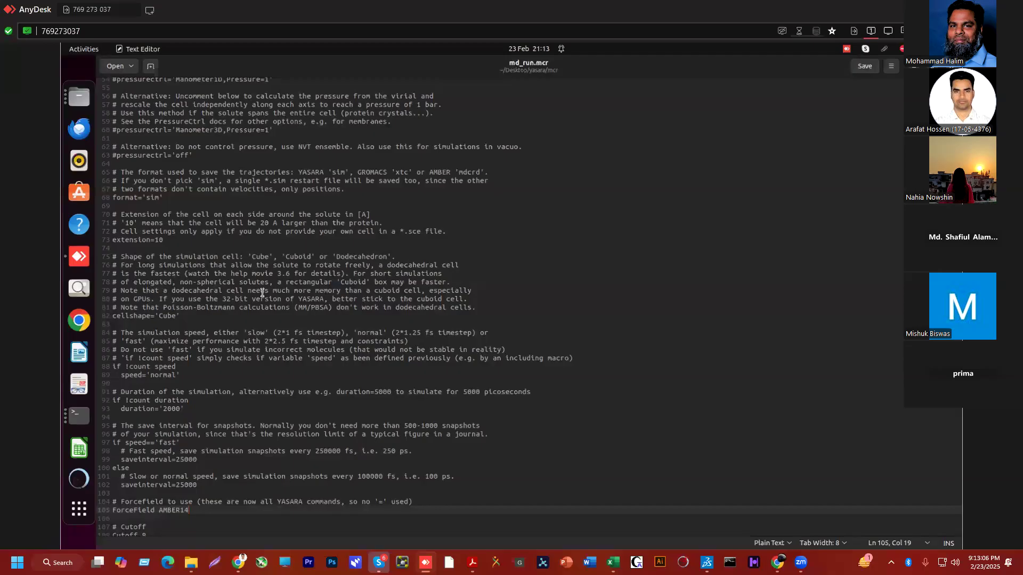
pyautogui.scroll(7, 262, 292)
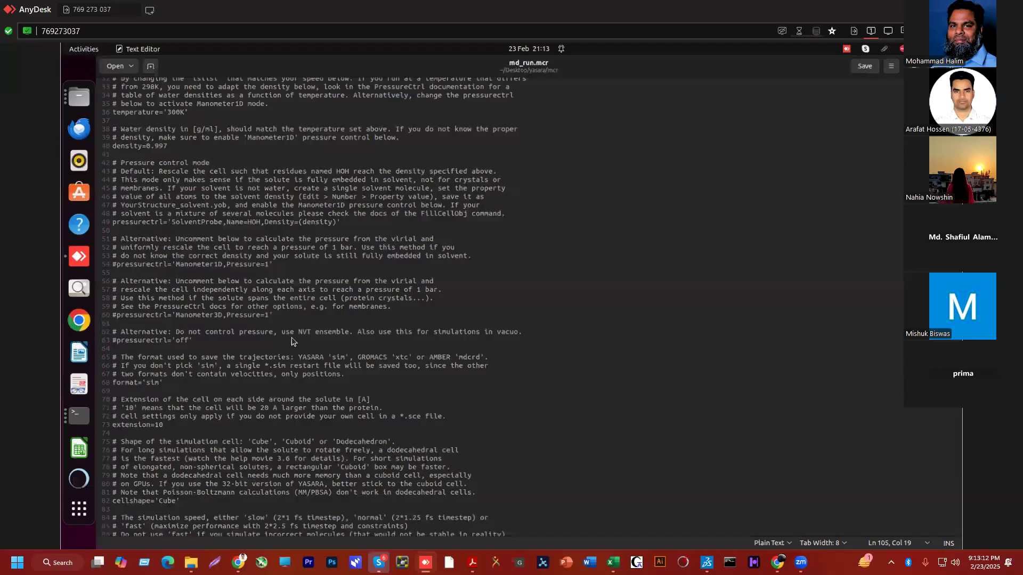
pyautogui.scroll(10, 528, 330)
pyautogui.hotkey('ctrl', 's')
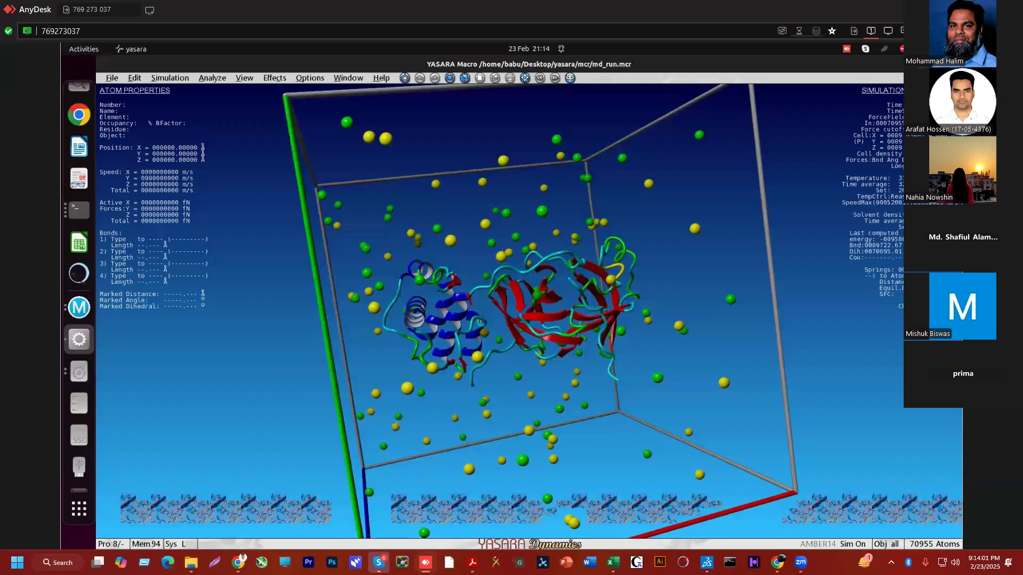
# Inspect the complex in the running YASARA simulation together with the surrounding water and ions
pyautogui.click(348, 78)
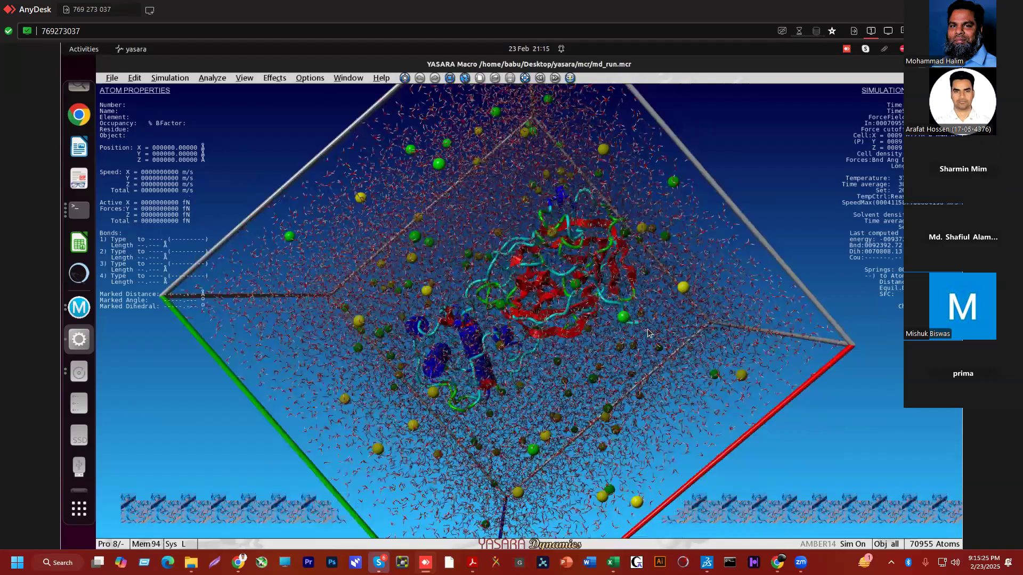
pyautogui.scroll(3, 800, 373)
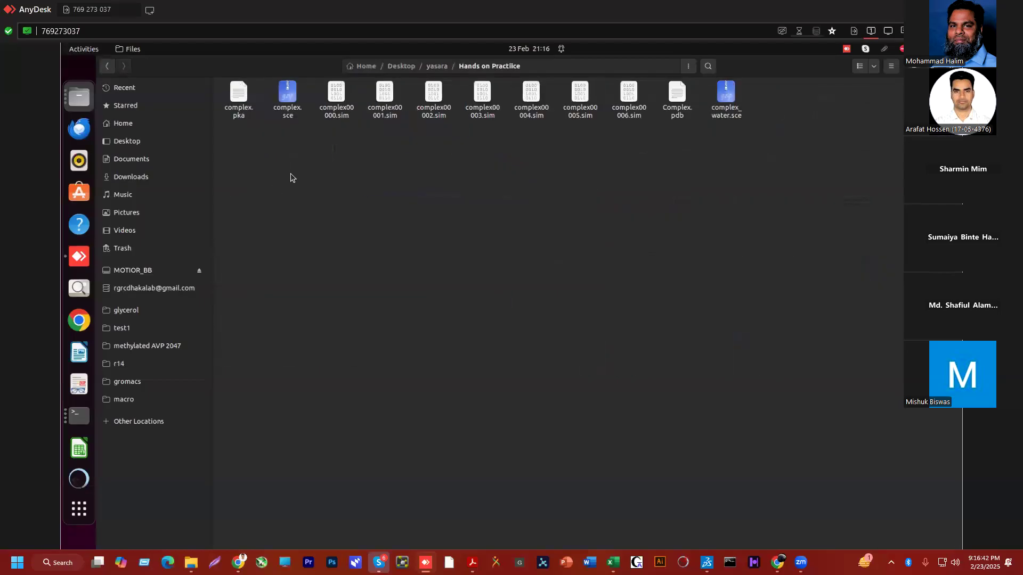
# Examine the simulation files in the Hands on Practiice folder, from complex.pka and complex.sce to the saved .sim snapshots and Complex.pdb
pyautogui.moveTo(290, 145); pyautogui.dragTo(237, 110)
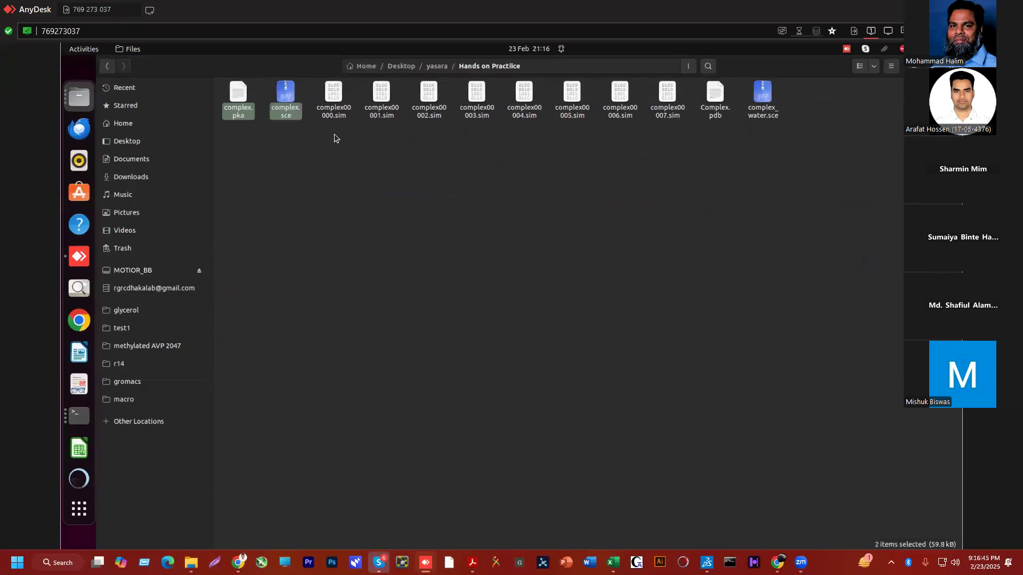
pyautogui.click(717, 120)
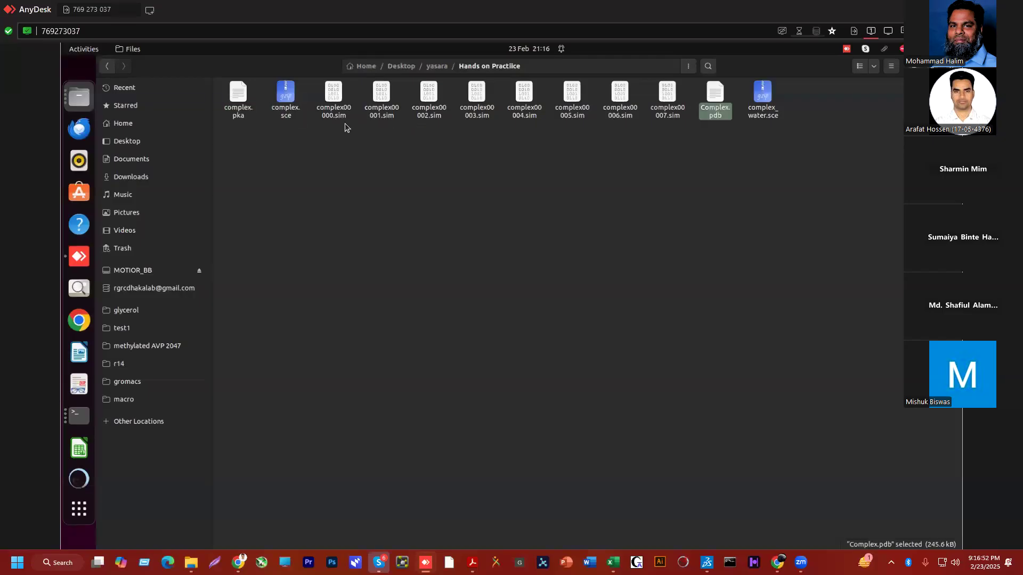
pyautogui.moveTo(487, 140); pyautogui.dragTo(336, 138)
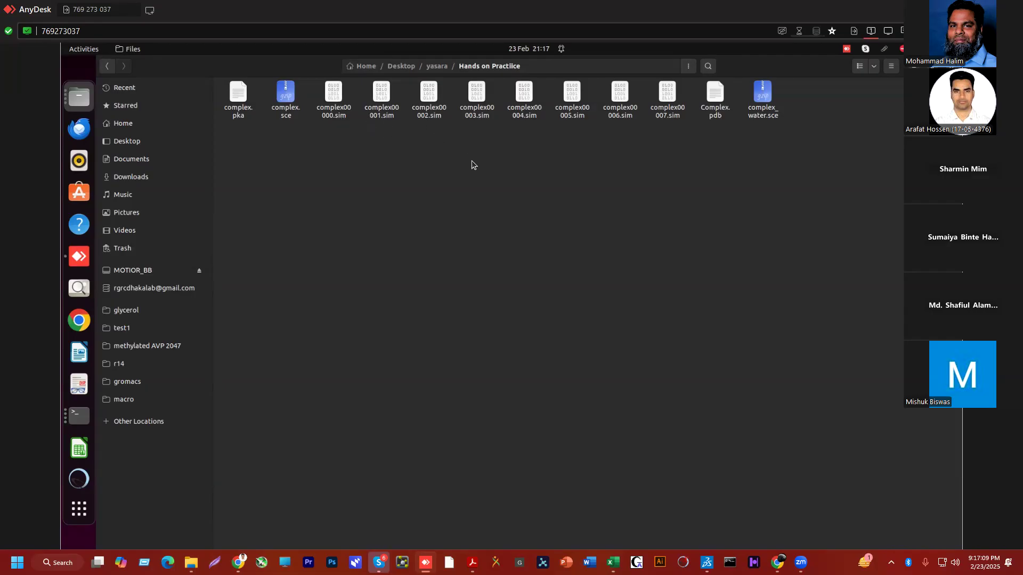
pyautogui.moveTo(500, 153); pyautogui.dragTo(456, 114)
pyautogui.moveTo(613, 168); pyautogui.dragTo(527, 117)
pyautogui.moveTo(696, 158); pyautogui.dragTo(607, 105)
pyautogui.moveTo(717, 177); pyautogui.dragTo(348, 107)
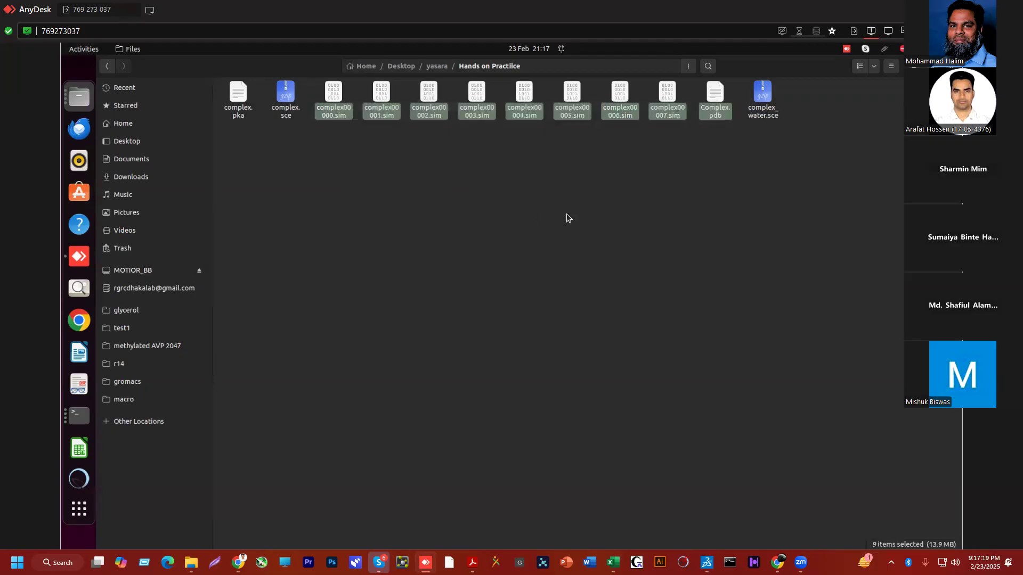
pyautogui.click(108, 66)
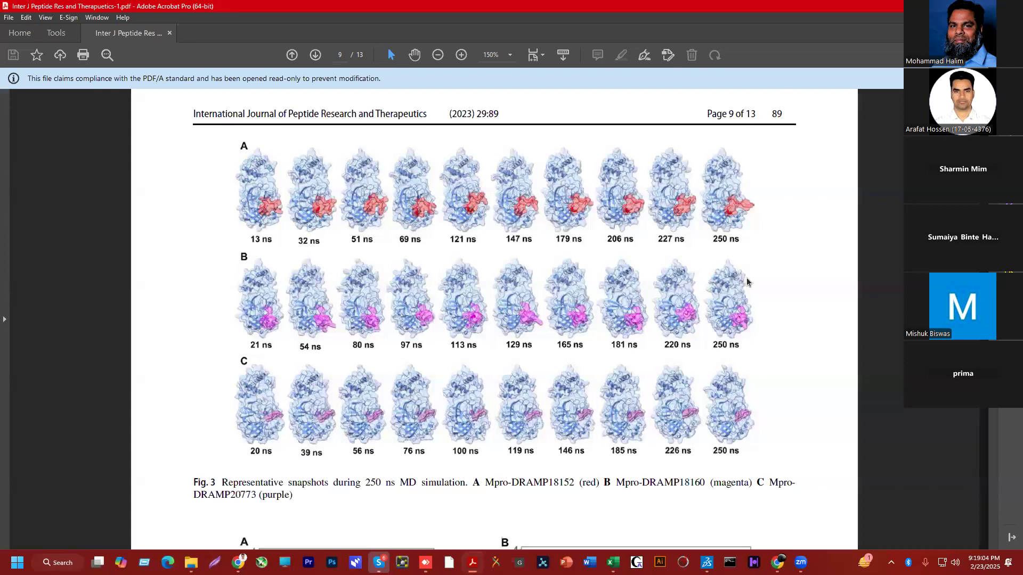
# Return from the paper's MD snapshots to the running YASARA simulation and quit the two windows of the application with the M logo
pyautogui.scroll(10, 747, 282)
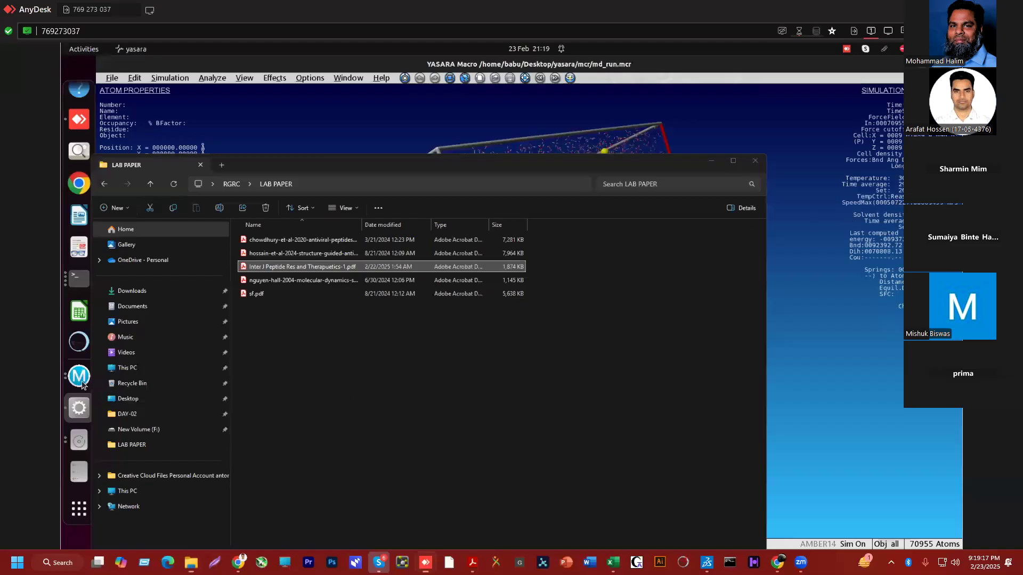
pyautogui.hotkey('alt', 'Tab')
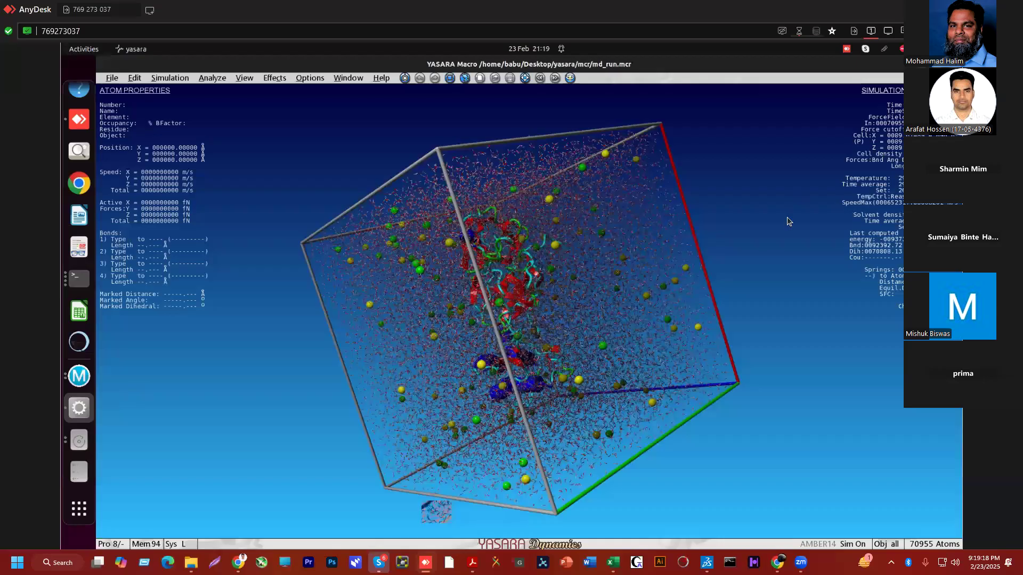
pyautogui.rightClick(75, 398)
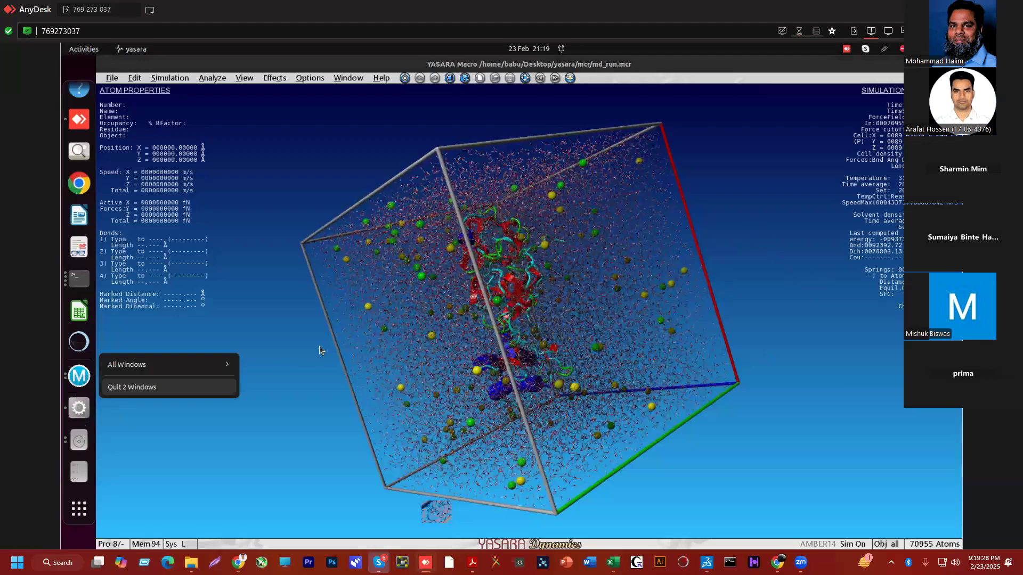
pyautogui.click(131, 387)
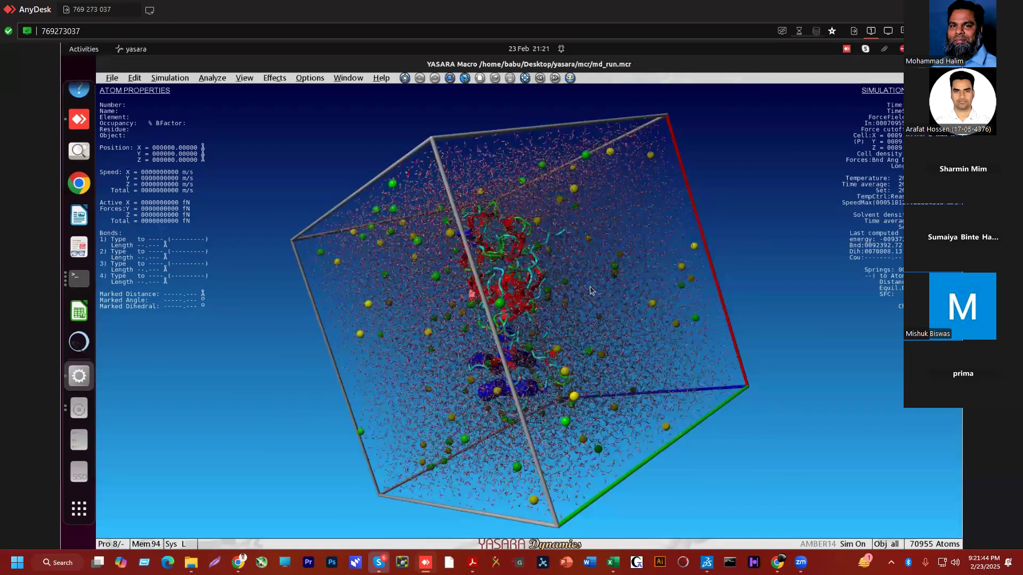
pyautogui.scroll(-3, 590, 290)
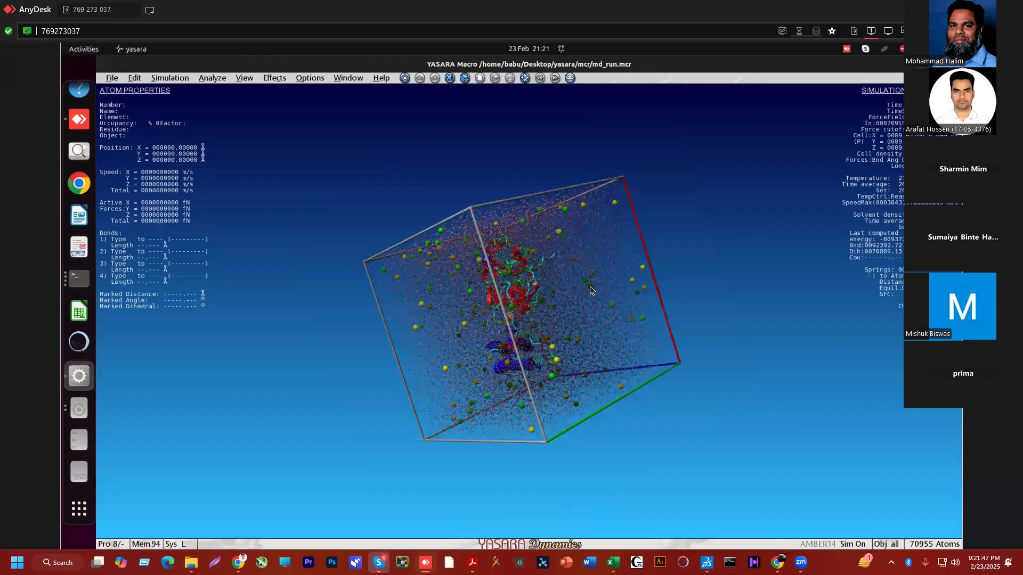
pyautogui.scroll(3, 591, 290)
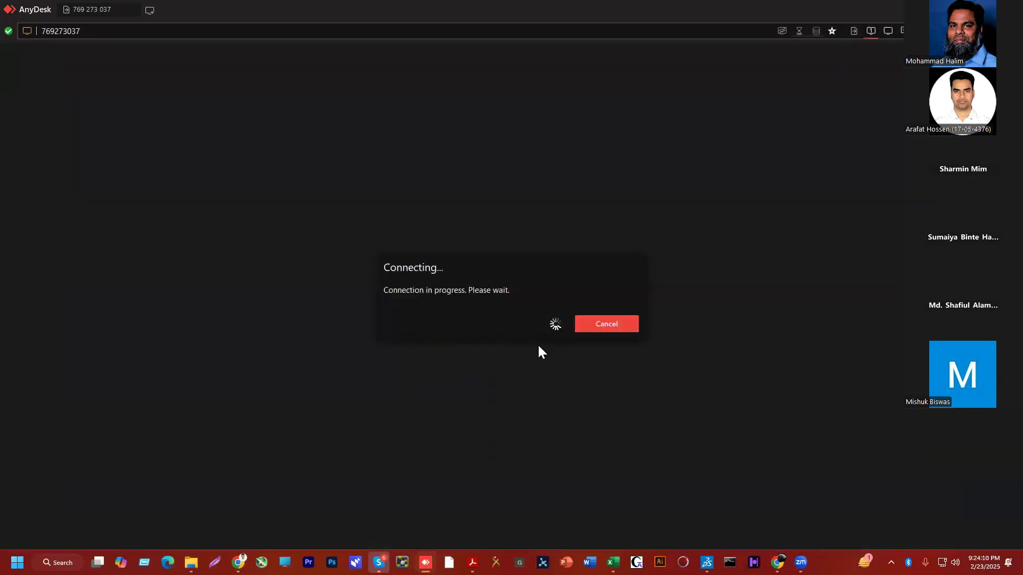
# Reconnect to the remote desktop and check the saved .sim snapshots in the Hands on Practiice folder
pyautogui.click(537, 343)
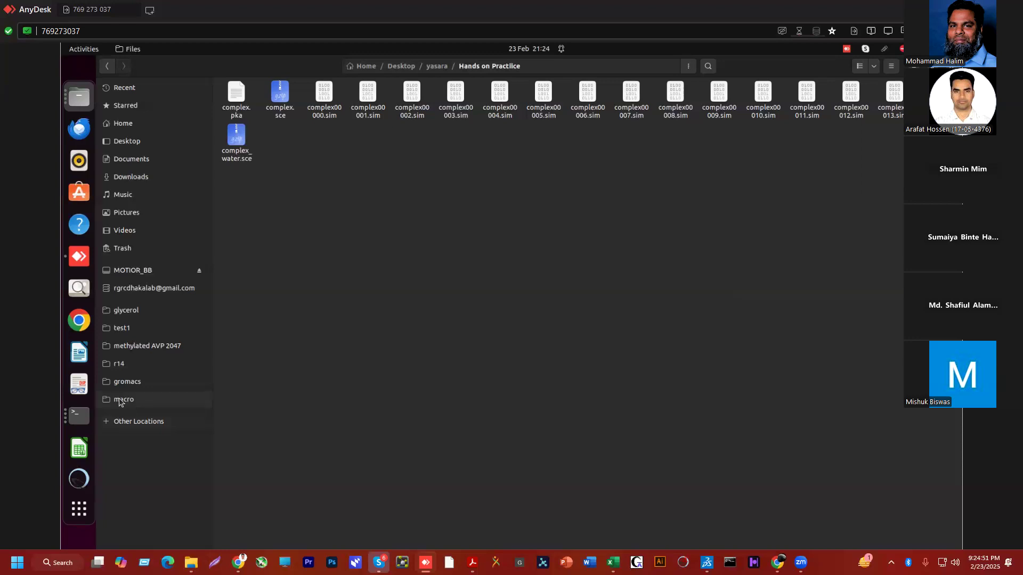
pyautogui.scroll(-5, 77, 354)
pyautogui.click(76, 326)
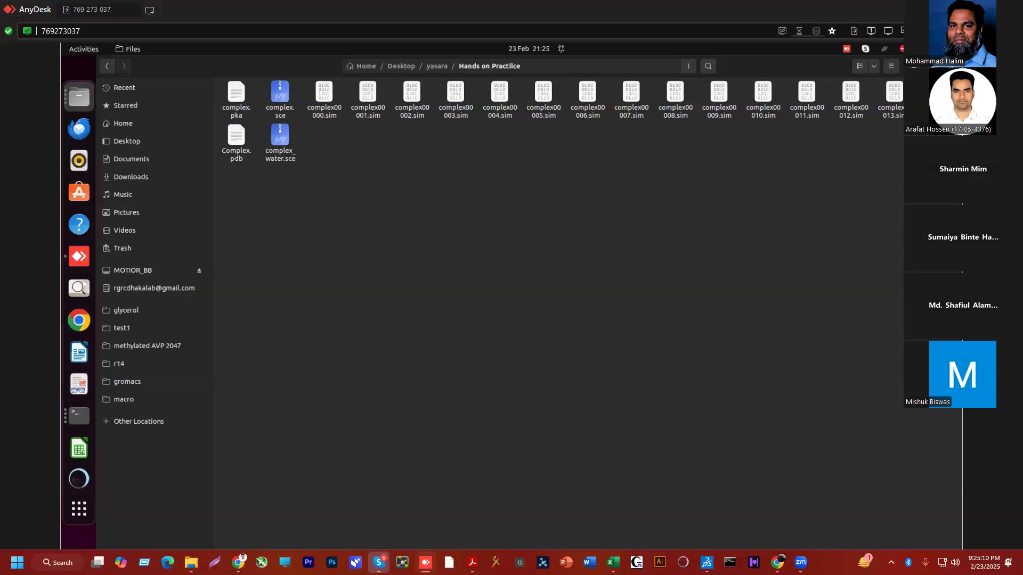
pyautogui.scroll(-3, 78, 400)
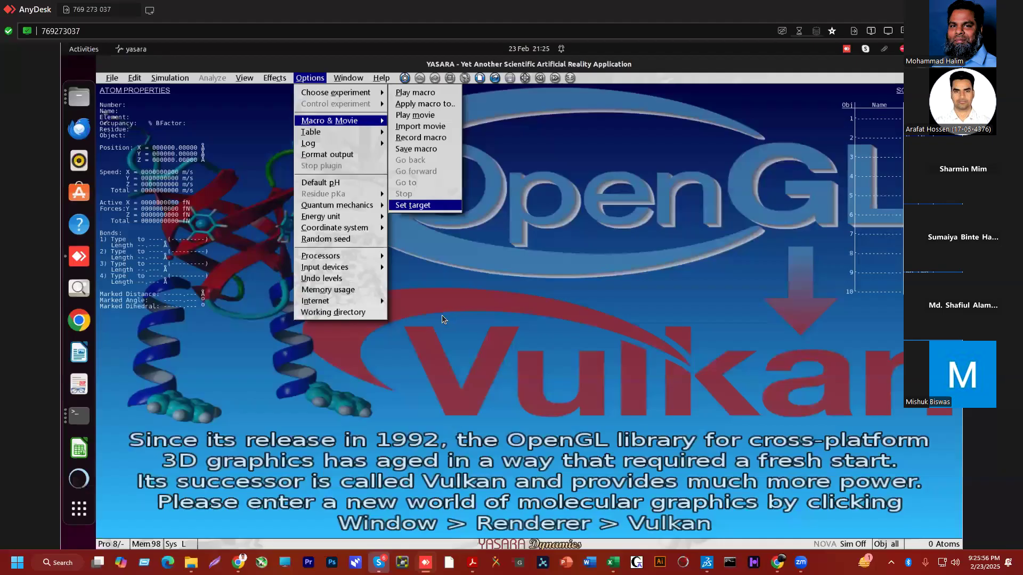
# Set complex.sce in the Hands on Practiice folder as the YASARA macro target
pyautogui.press('Return')
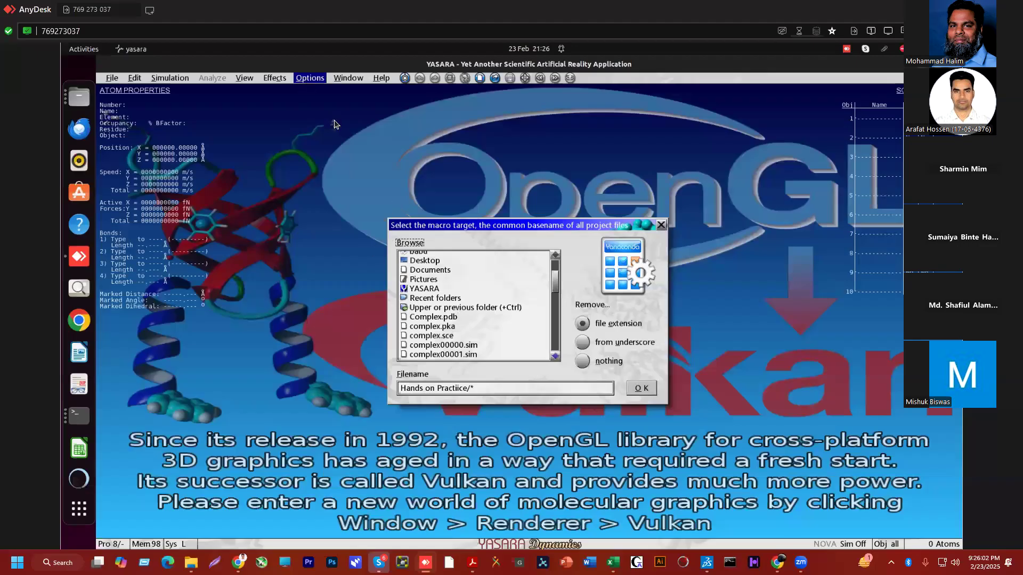
pyautogui.scroll(-2, 473, 306)
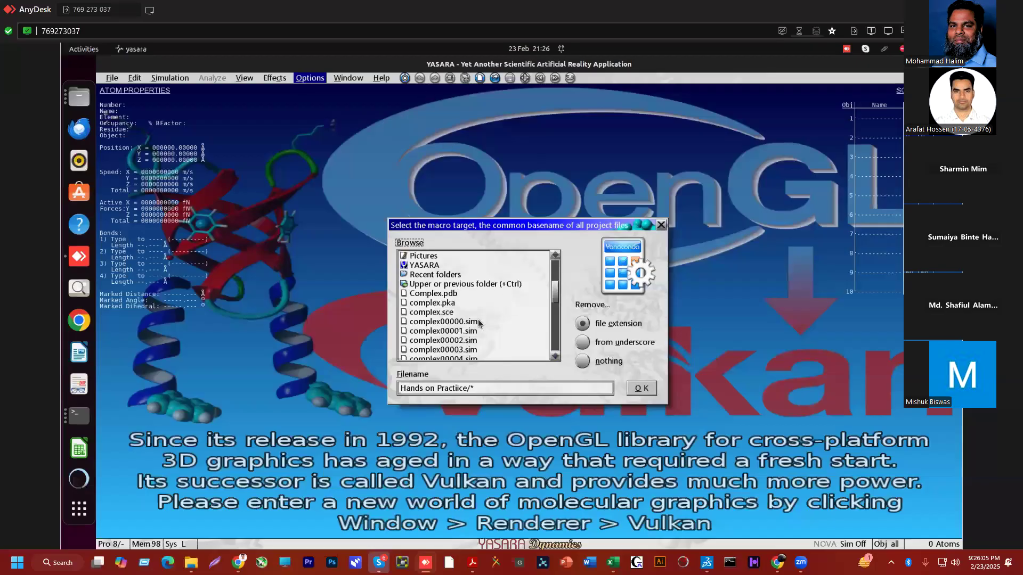
pyautogui.doubleClick(448, 347)
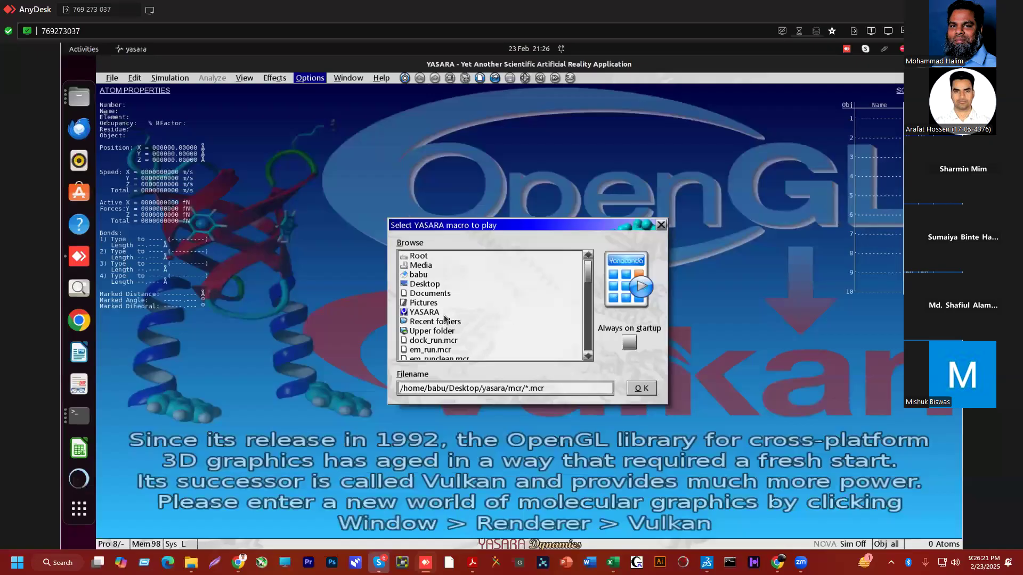
# Play the md_play.mcr macro from the yasara/mcr folder on the selected target
pyautogui.scroll(-10, 481, 316)
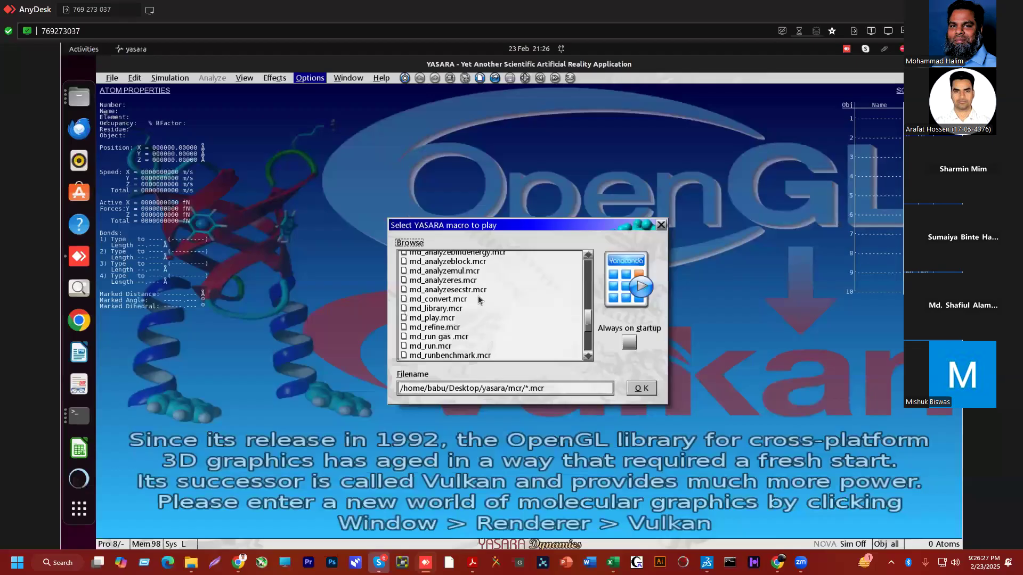
pyautogui.scroll(-5, 396, 296)
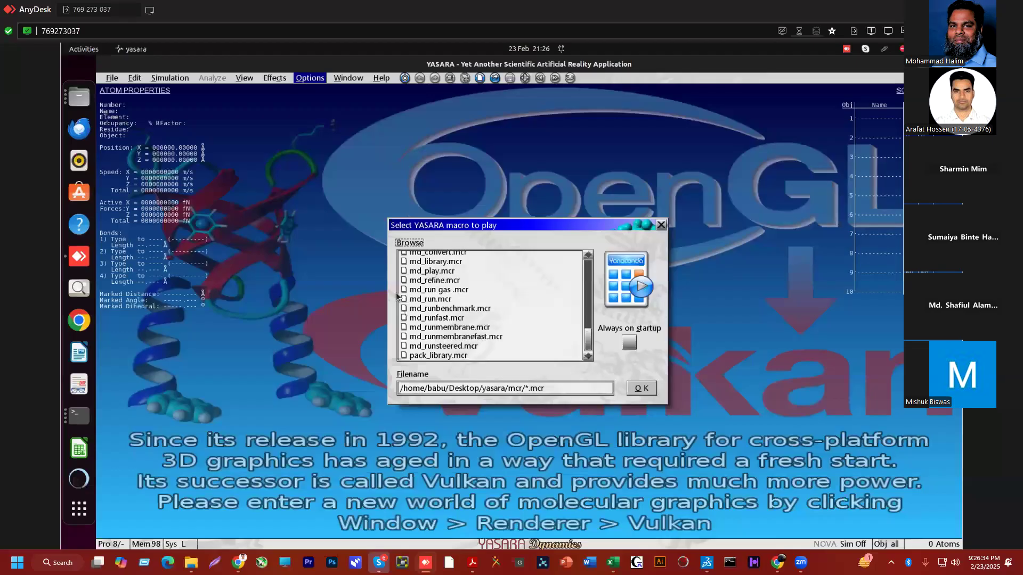
pyautogui.scroll(1, 442, 299)
pyautogui.click(434, 295)
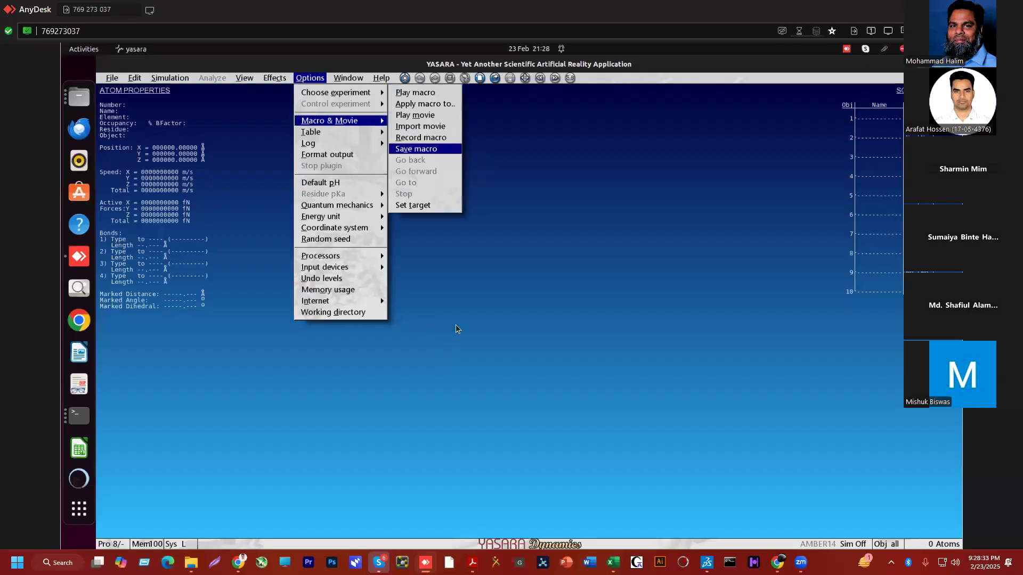
# Set the complex in Hands on Practiice as the macro target again and run md_analyze.mcr on it
pyautogui.press('Return')
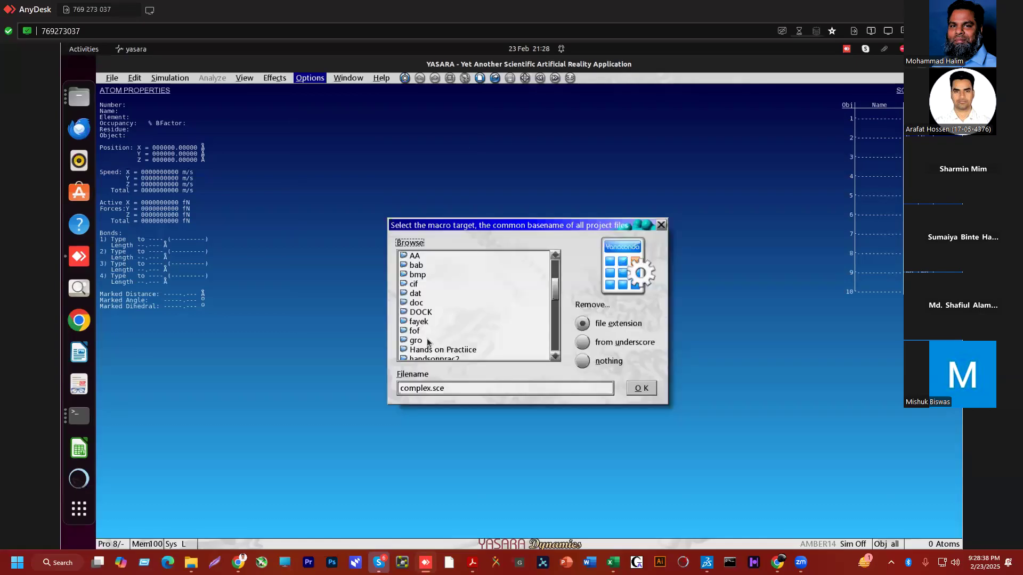
pyautogui.scroll(-3, 439, 341)
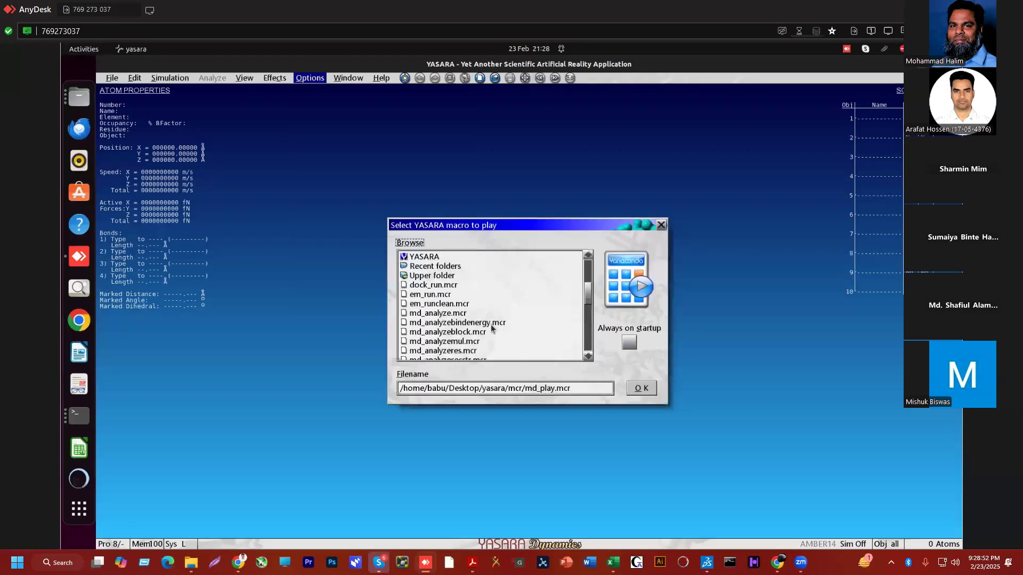
pyautogui.click(465, 315)
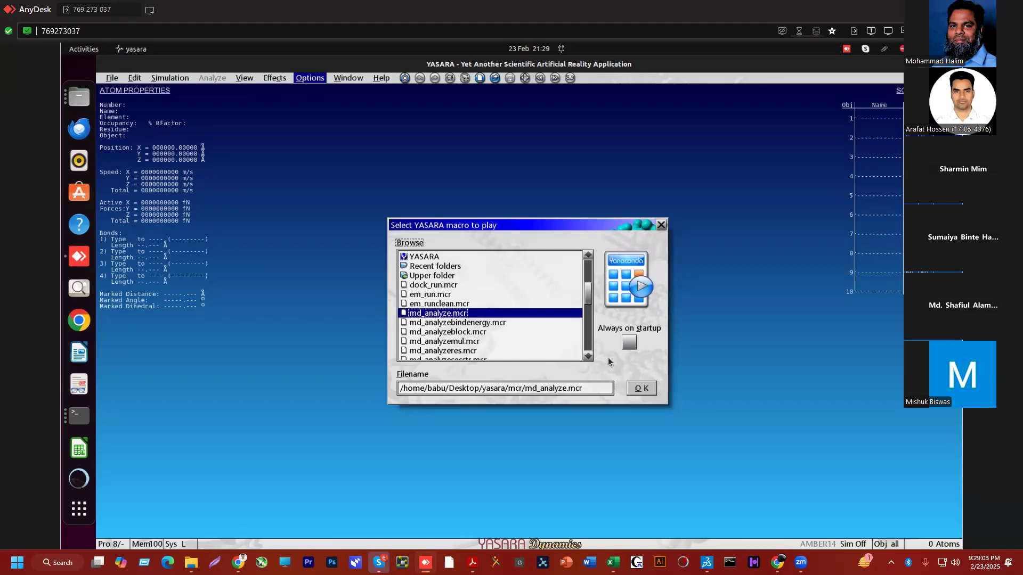
pyautogui.press('Return')
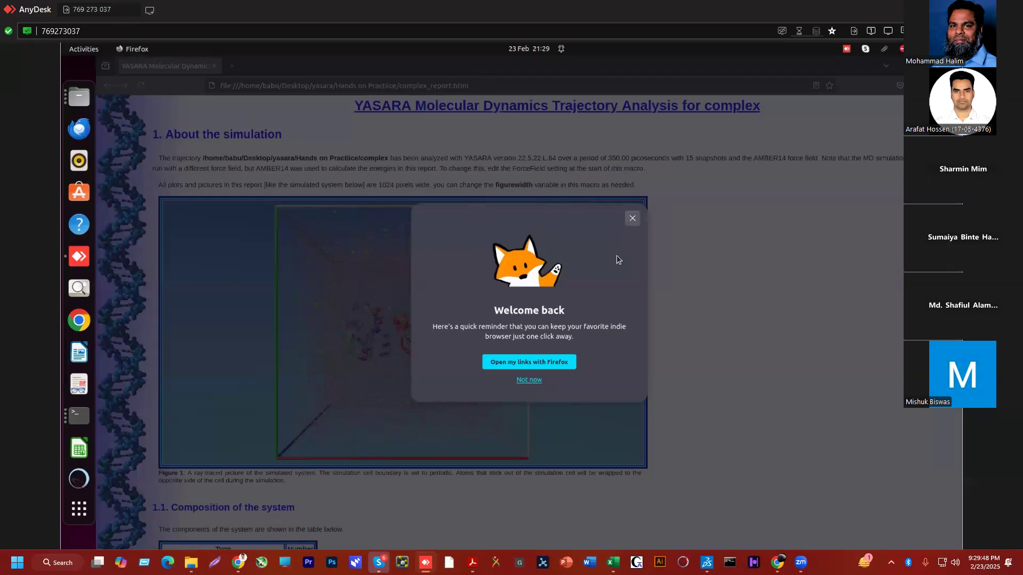
# Dismiss the Firefox welcome message and review complex_report.html from system composition through cell lengths and potential energy to the solute hydrogen bonds
pyautogui.press('Escape')
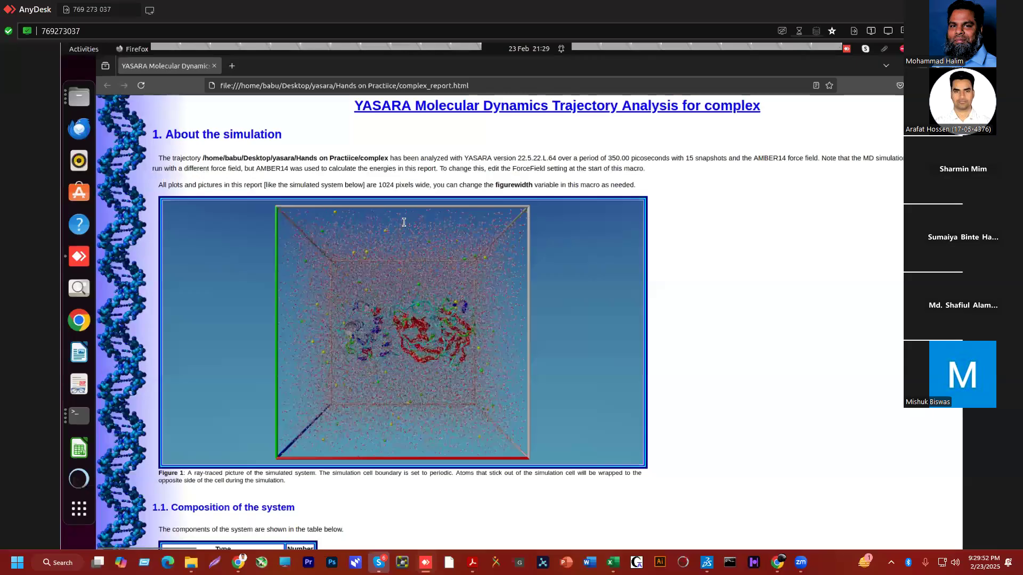
pyautogui.scroll(-2, 404, 223)
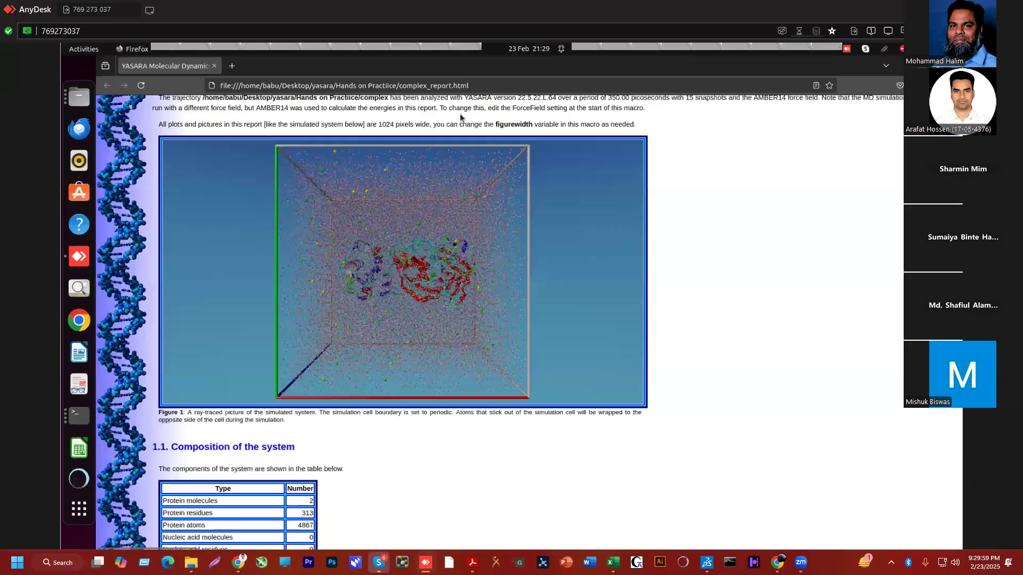
pyautogui.scroll(-12, 503, 331)
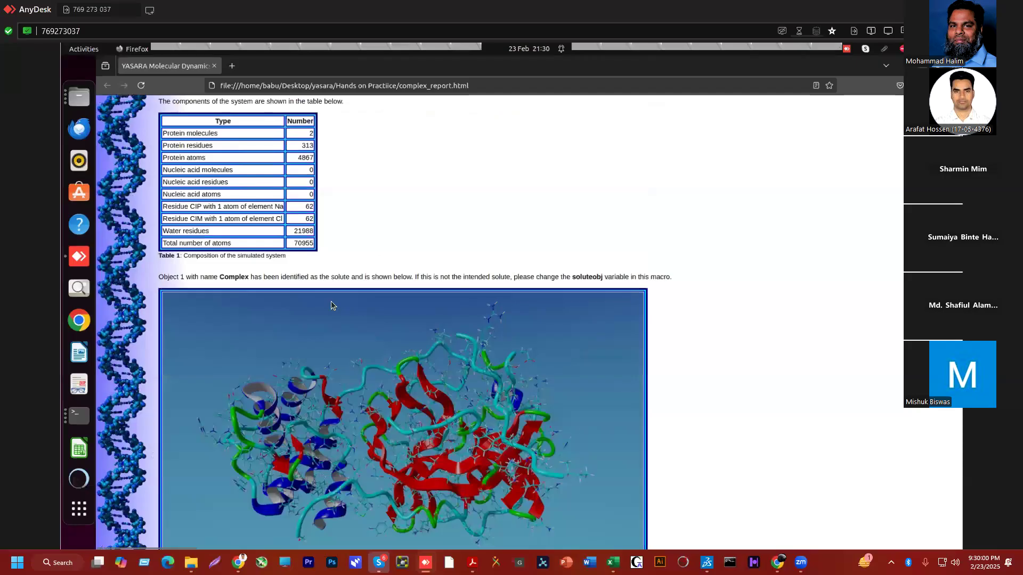
pyautogui.scroll(-15, 445, 276)
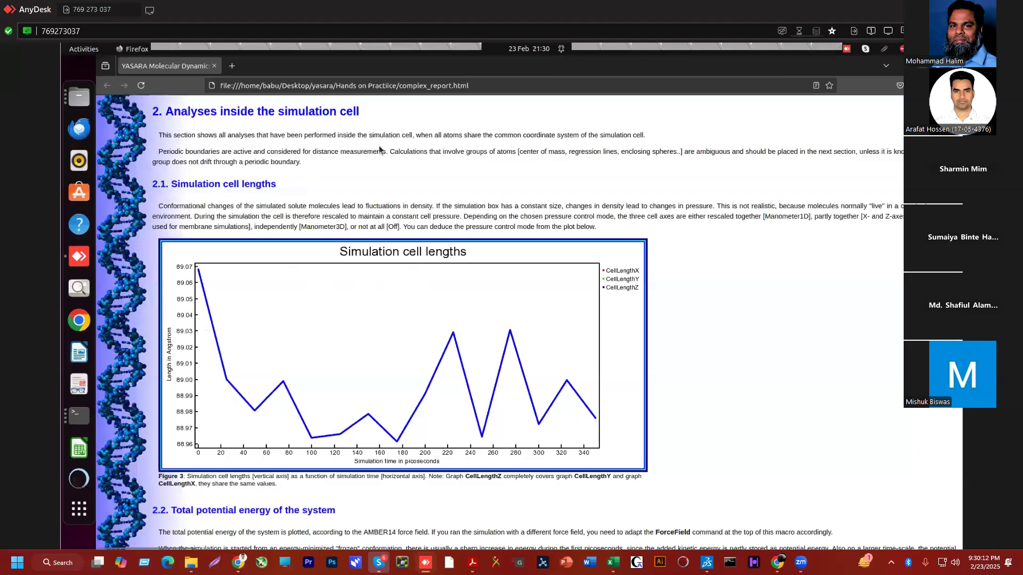
pyautogui.scroll(-6, 341, 222)
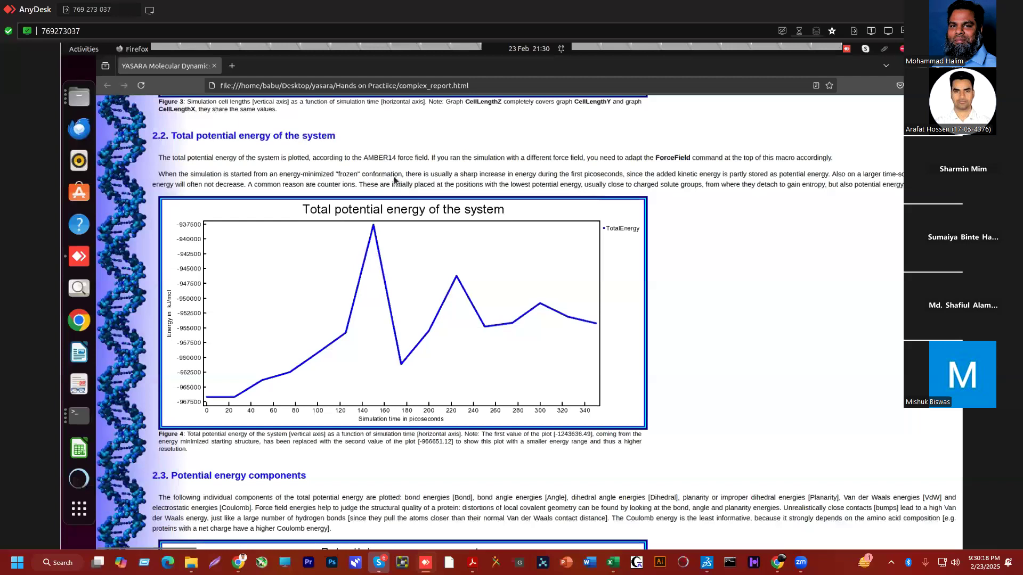
pyautogui.scroll(-15, 373, 234)
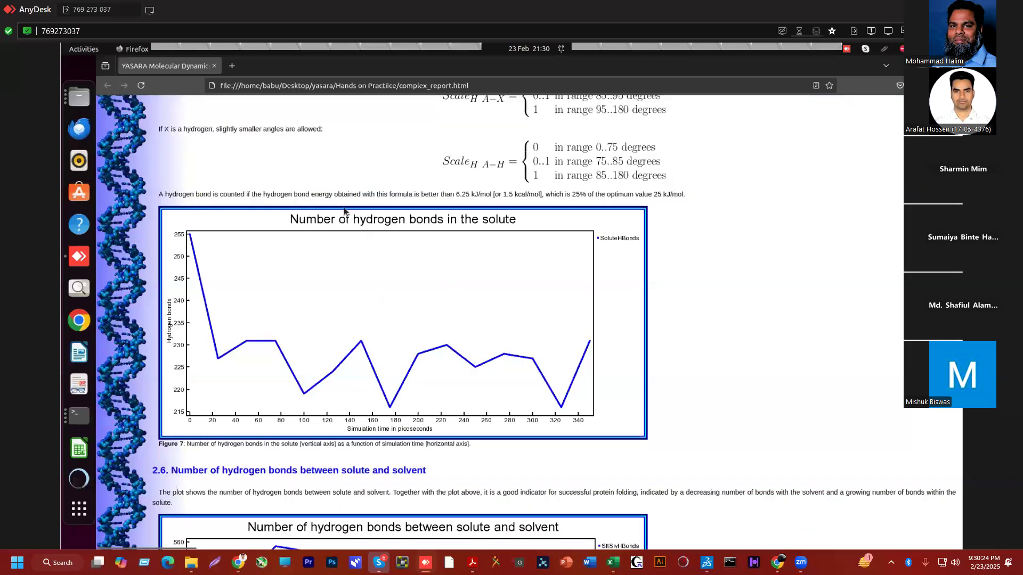
pyautogui.scroll(-3, 367, 282)
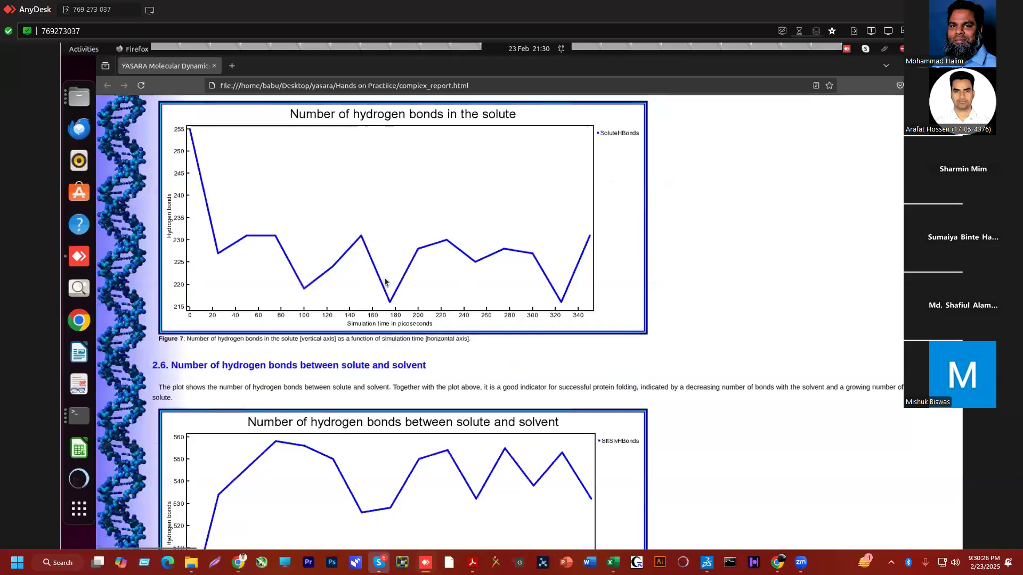
# Review the report's per-residue secondary structure and contact plots for molecules A and B and the solute's radius of gyration
pyautogui.scroll(-15, 385, 281)
pyautogui.scroll(-1, 385, 281)
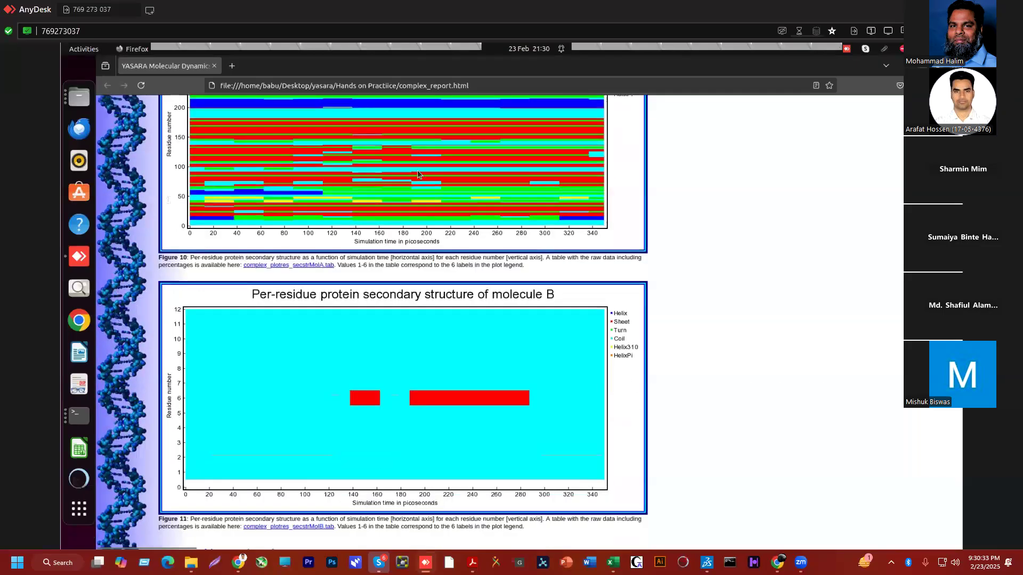
pyautogui.scroll(-10, 401, 159)
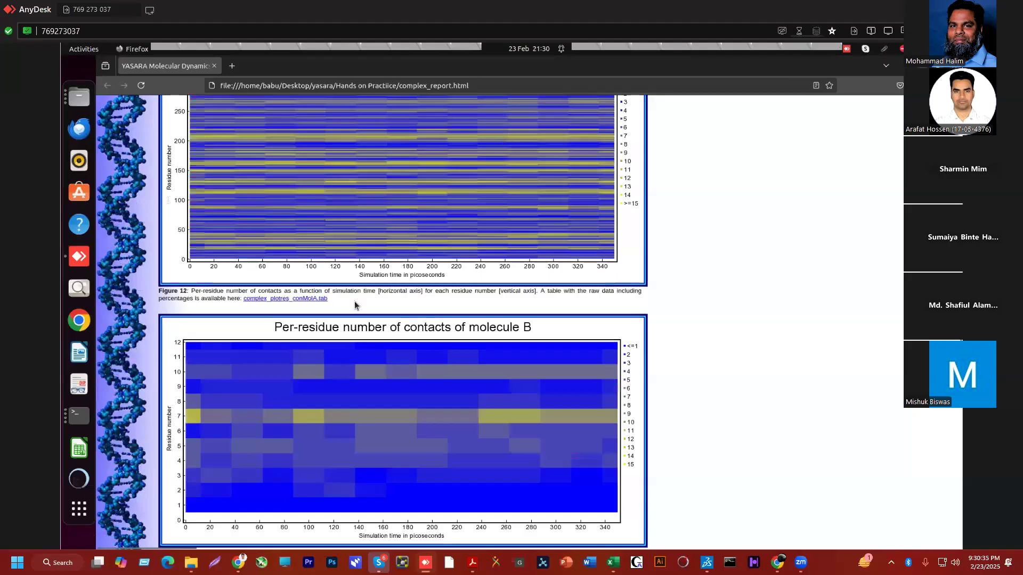
pyautogui.scroll(-5, 236, 274)
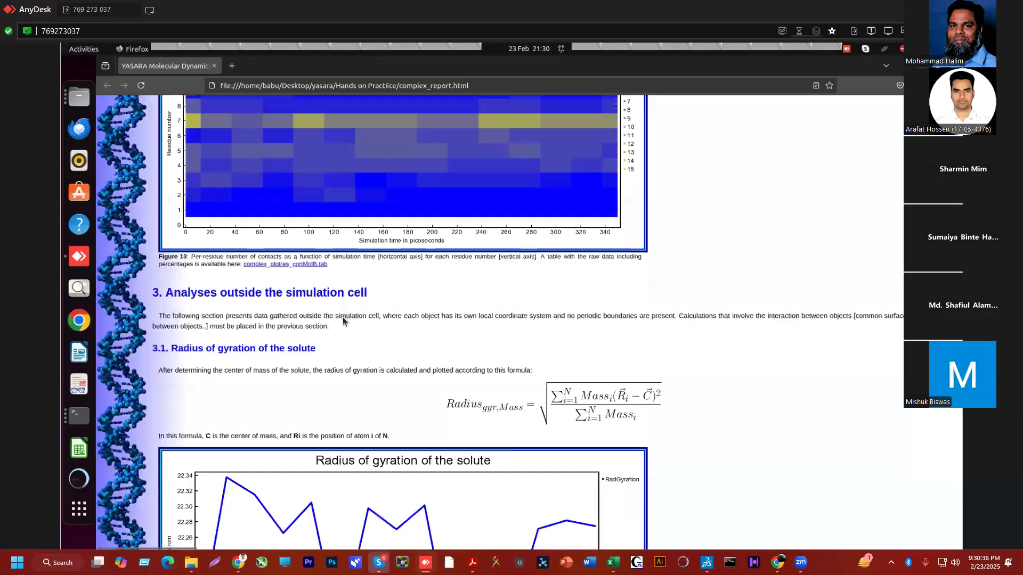
pyautogui.scroll(-6, 544, 246)
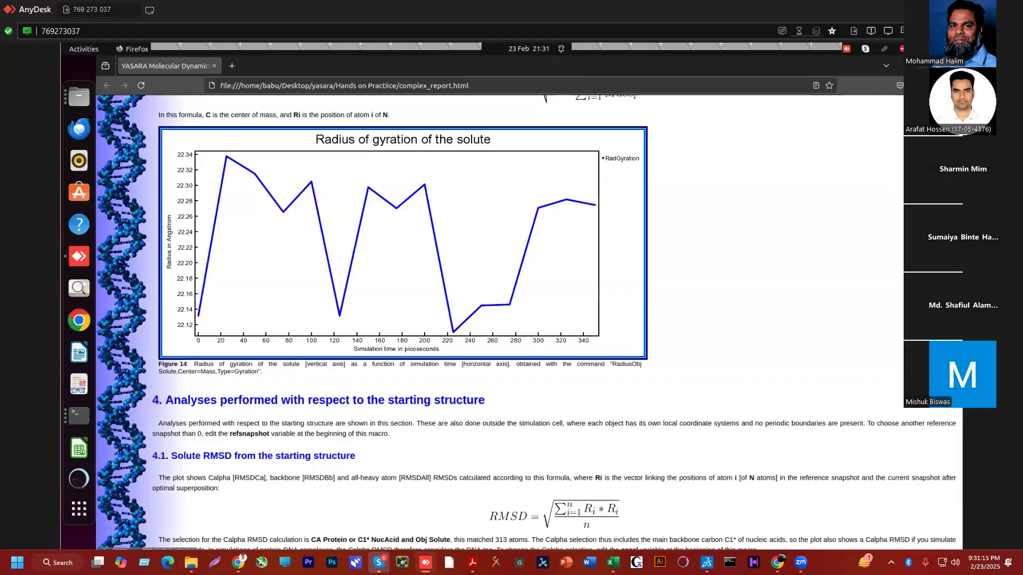
# Open Inter J Peptide Res and Therapuetics-1.pdf from the LAB PAPER folder in Acrobat and view the molecular dynamics plots on page 8
pyautogui.moveTo(192, 563)
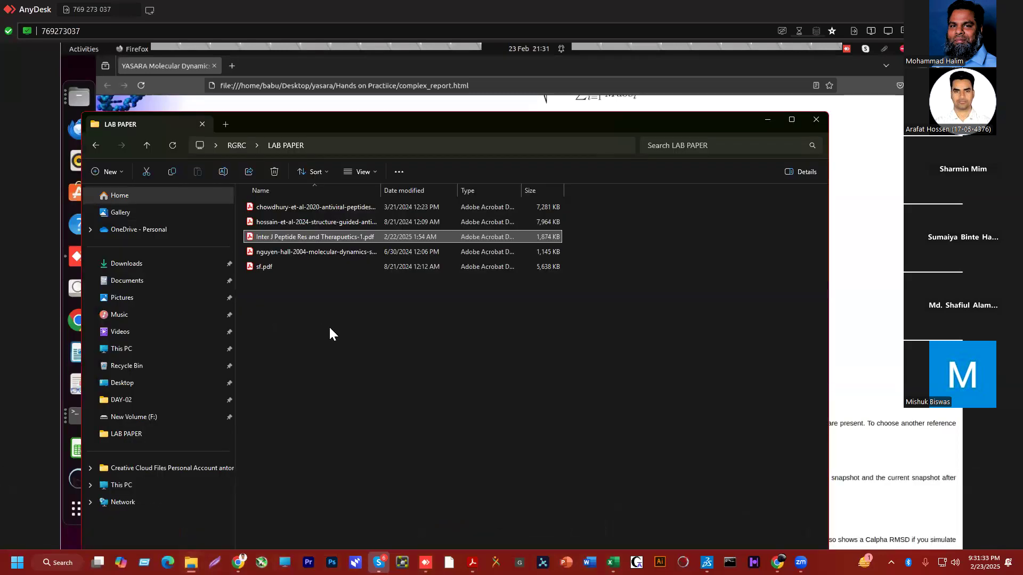
pyautogui.doubleClick(280, 235)
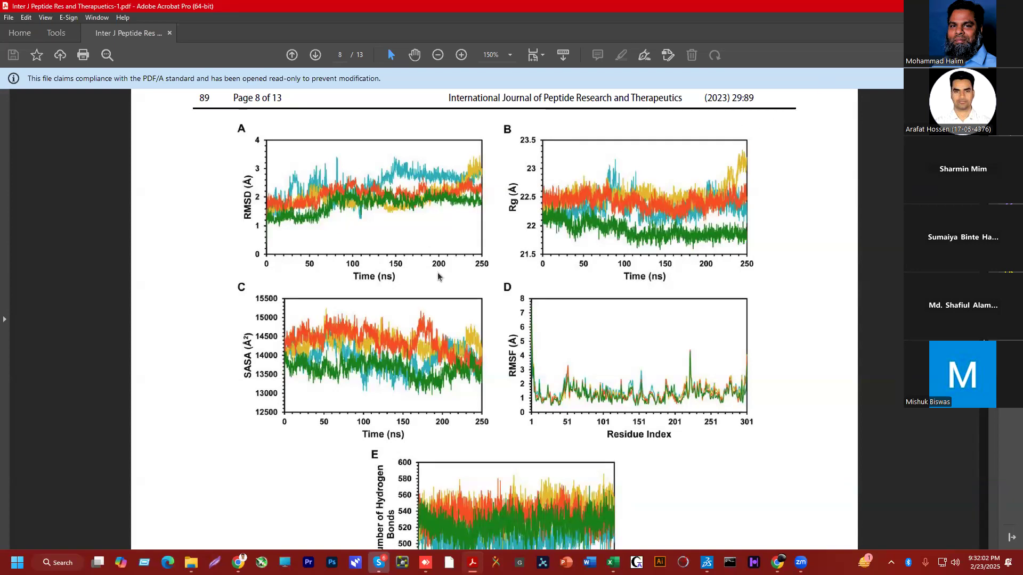
pyautogui.hotkey('alt', 'Tab')
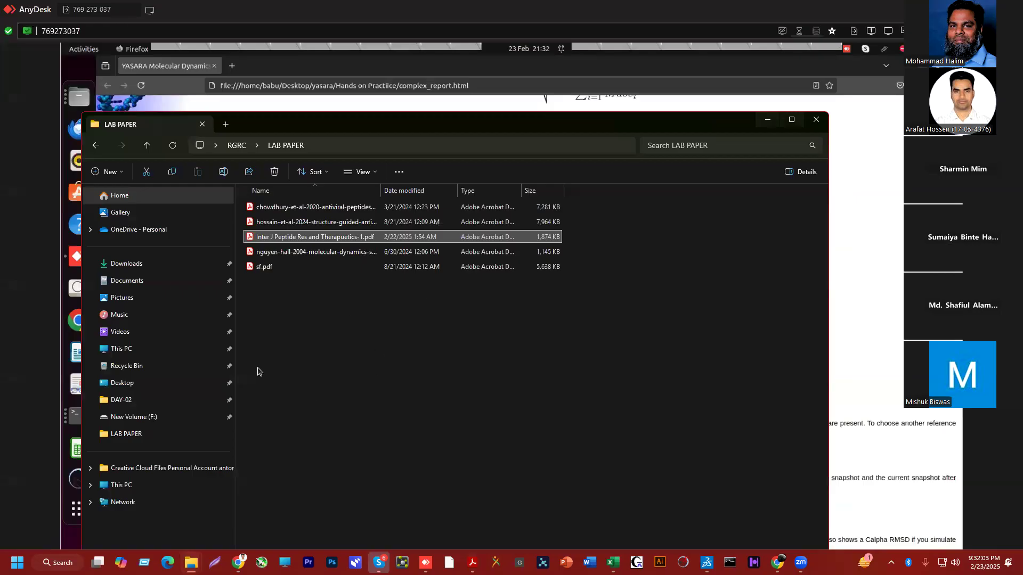
# Return to complex_report.html in the remote Firefox session and review section 4.1, the solute RMSD from the starting structure
pyautogui.hotkey('alt', 'Tab')
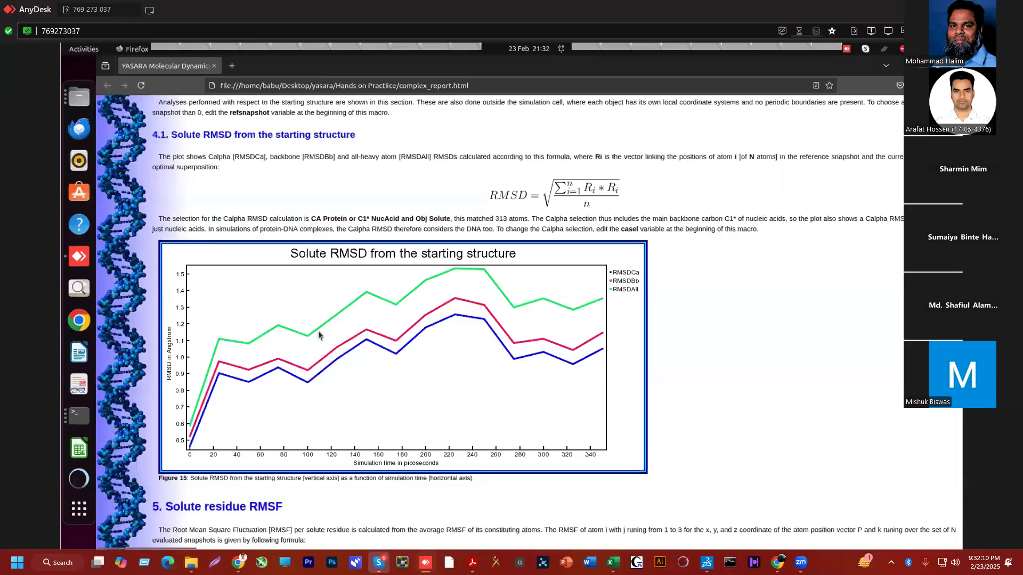
pyautogui.scroll(-3, 240, 373)
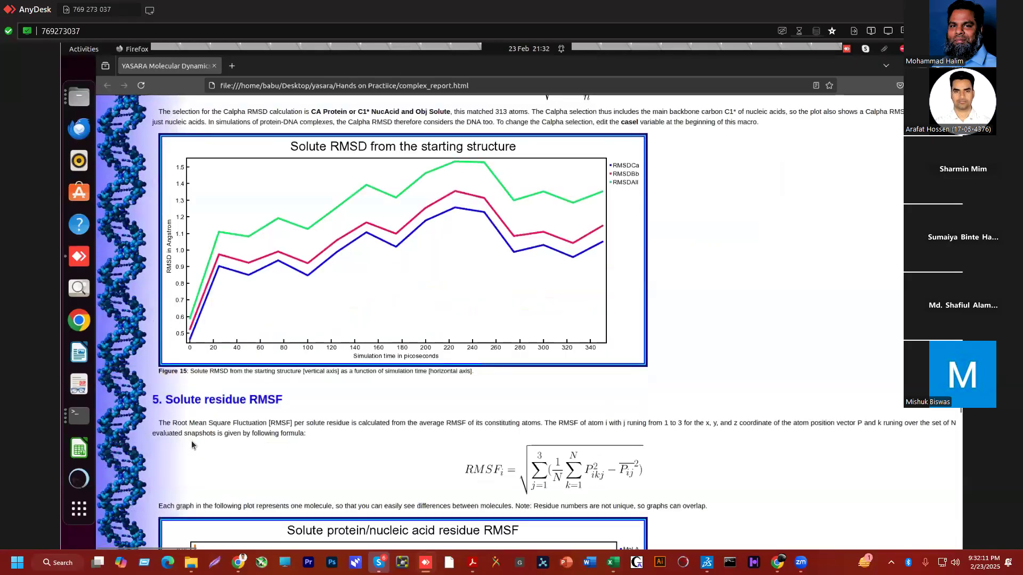
pyautogui.scroll(2, 192, 440)
pyautogui.scroll(1, 201, 442)
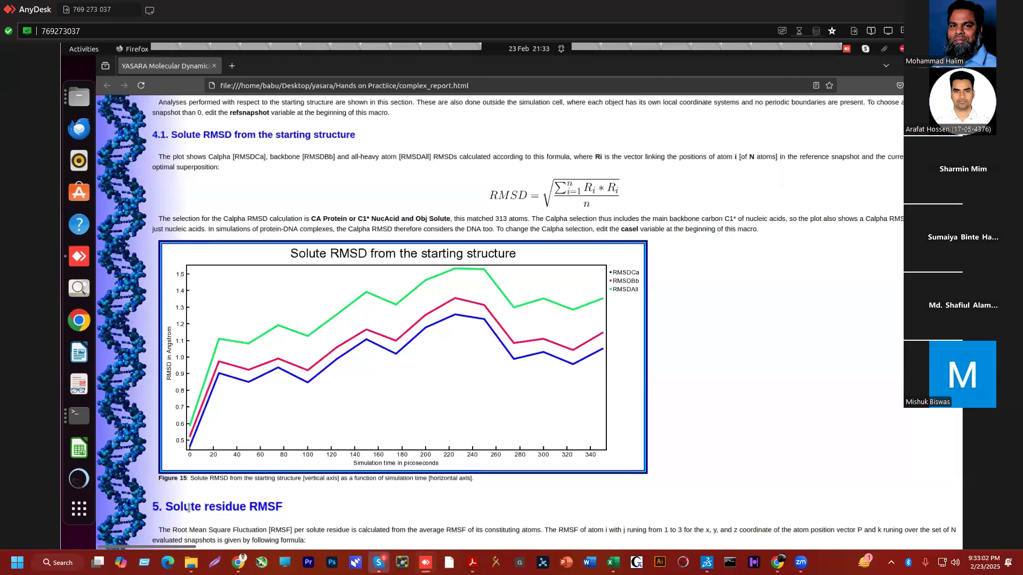
# Switch back to the peptide paper in Acrobat and examine the published RMSD and radius of gyration plots for comparison
pyautogui.click(190, 563)
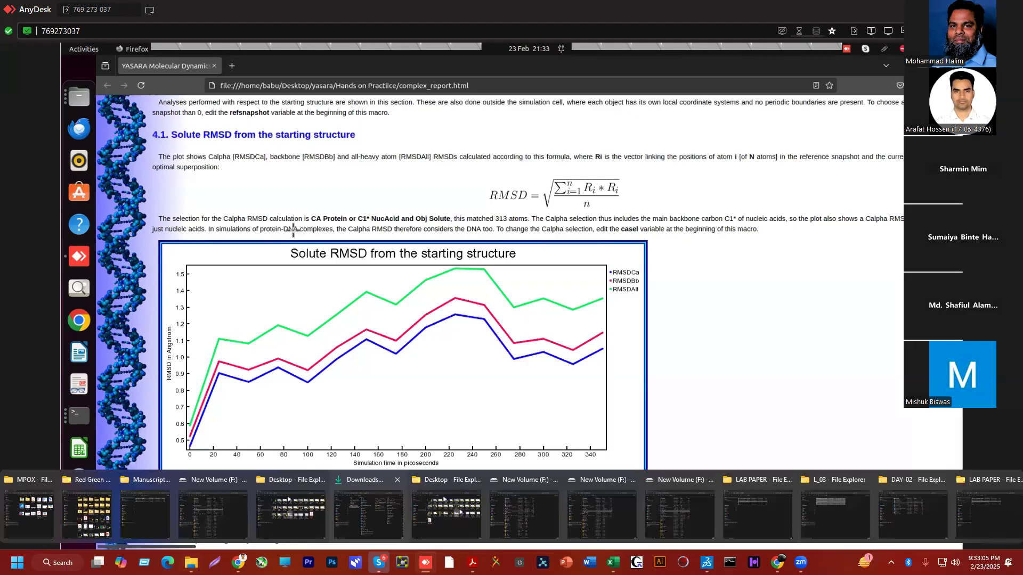
pyautogui.click(757, 514)
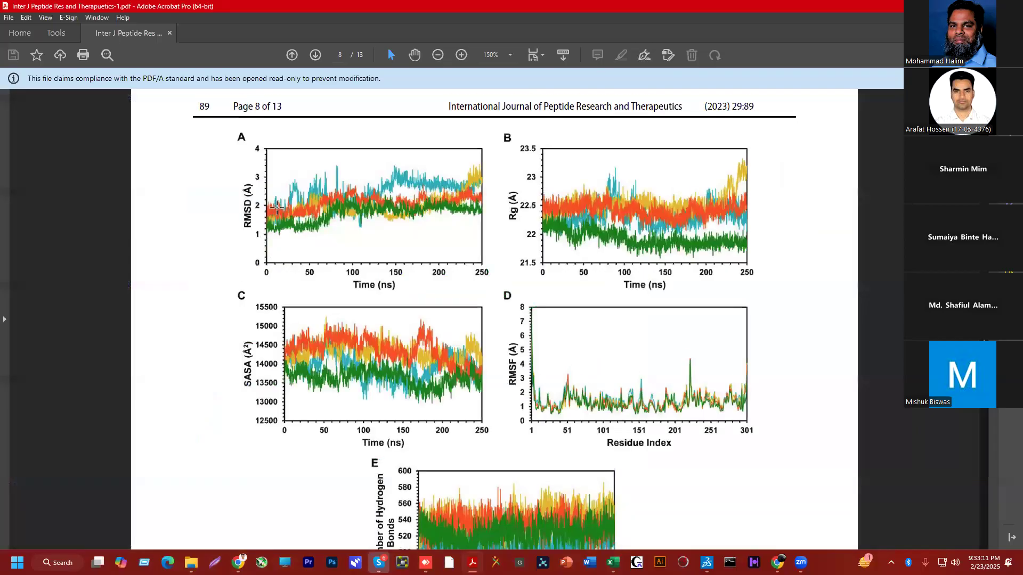
pyautogui.scroll(-1, 281, 223)
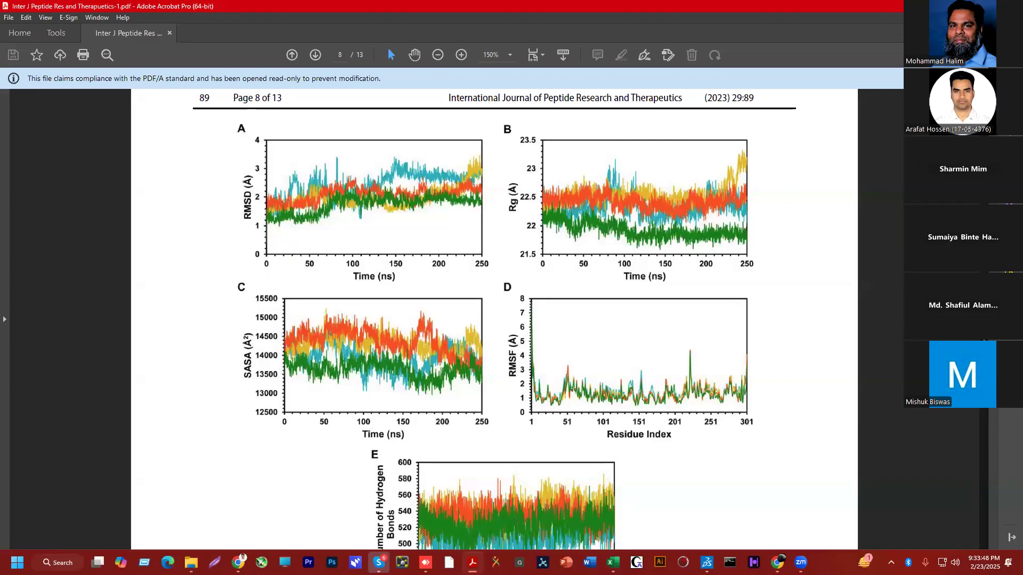
pyautogui.click(960, 6)
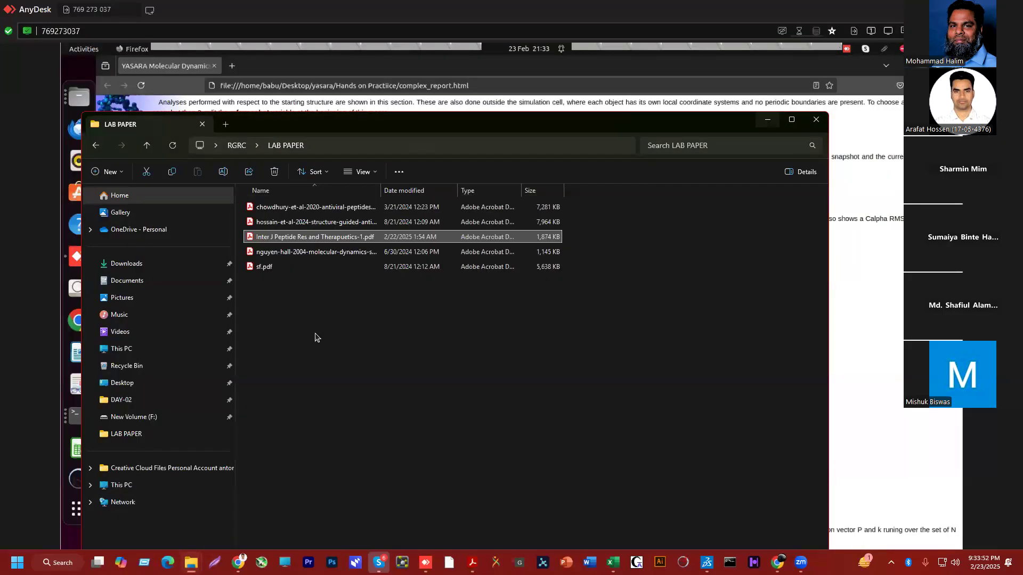
# Go back to complex_report.html and review section 5, the solute residue RMSF plots for molecules A and B
pyautogui.click(191, 562)
pyautogui.scroll(-1, 226, 481)
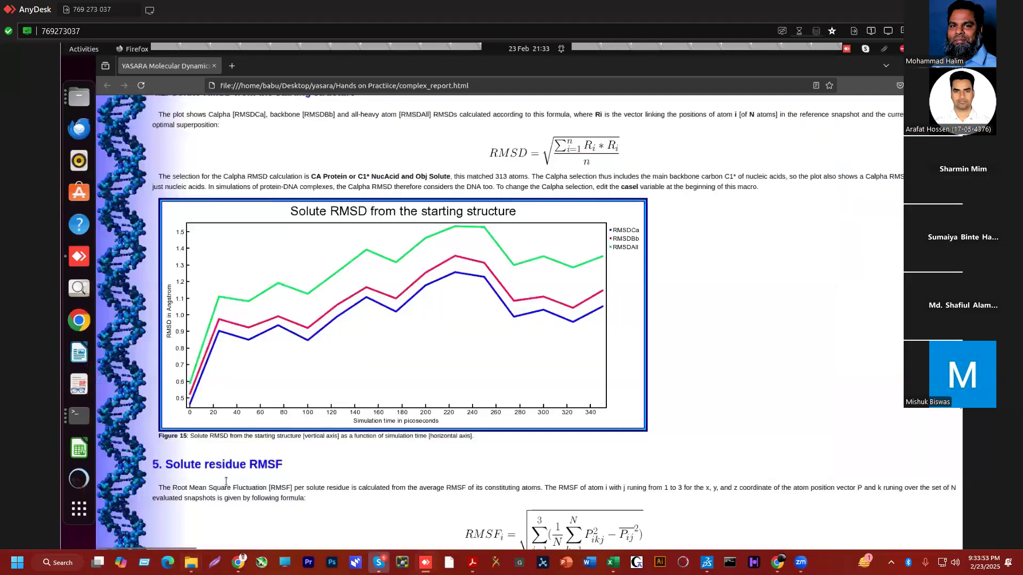
pyautogui.scroll(-5, 228, 434)
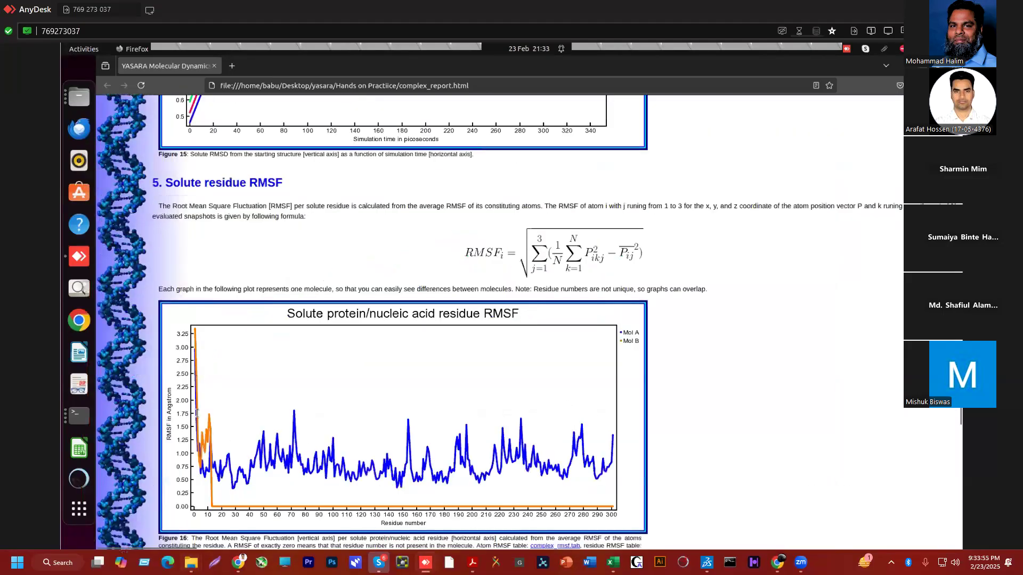
pyautogui.scroll(-1, 187, 390)
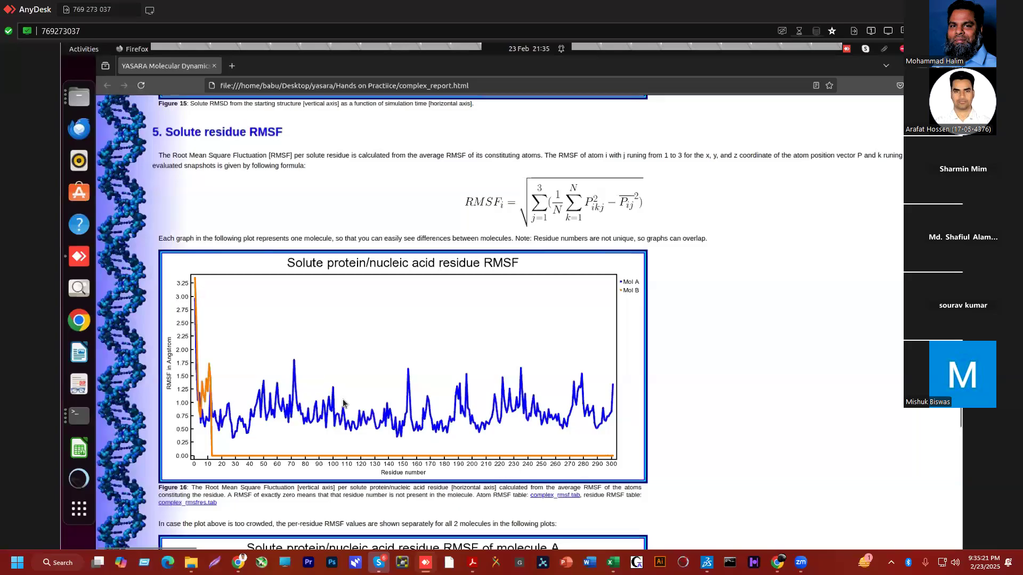
pyautogui.scroll(-1, 399, 411)
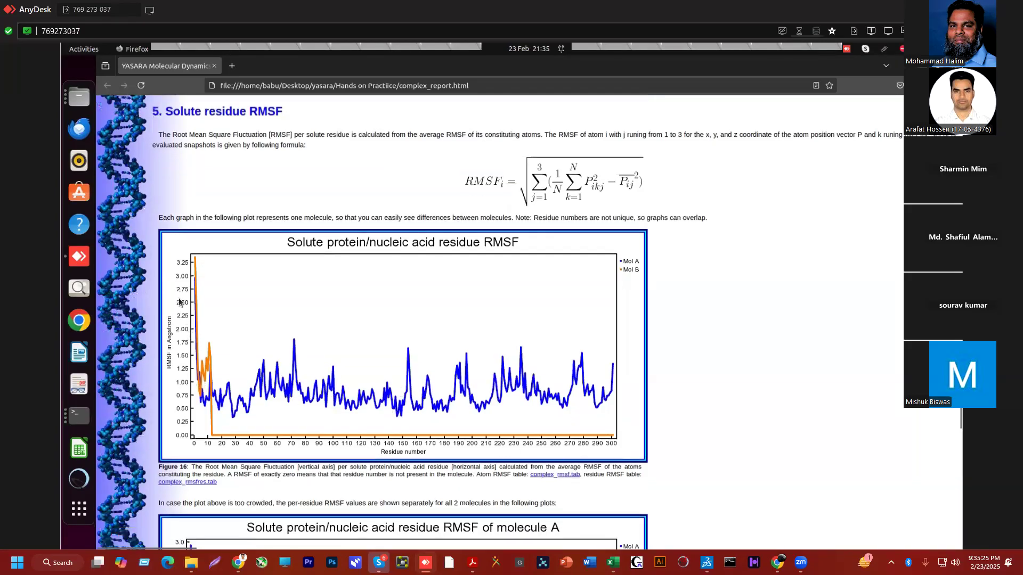
pyautogui.scroll(-5, 200, 321)
pyautogui.scroll(4, 192, 335)
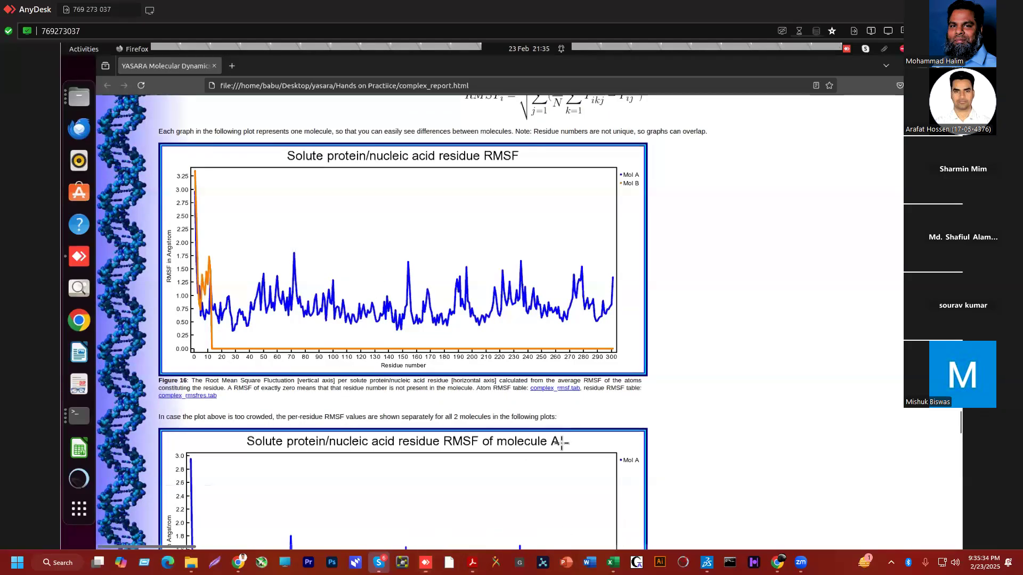
# Switch to the paper in Acrobat and examine the Fig. 2 RMSF, SASA and hydrogen bond plots together with the Table 3 averages
pyautogui.hotkey('alt', 'Tab')
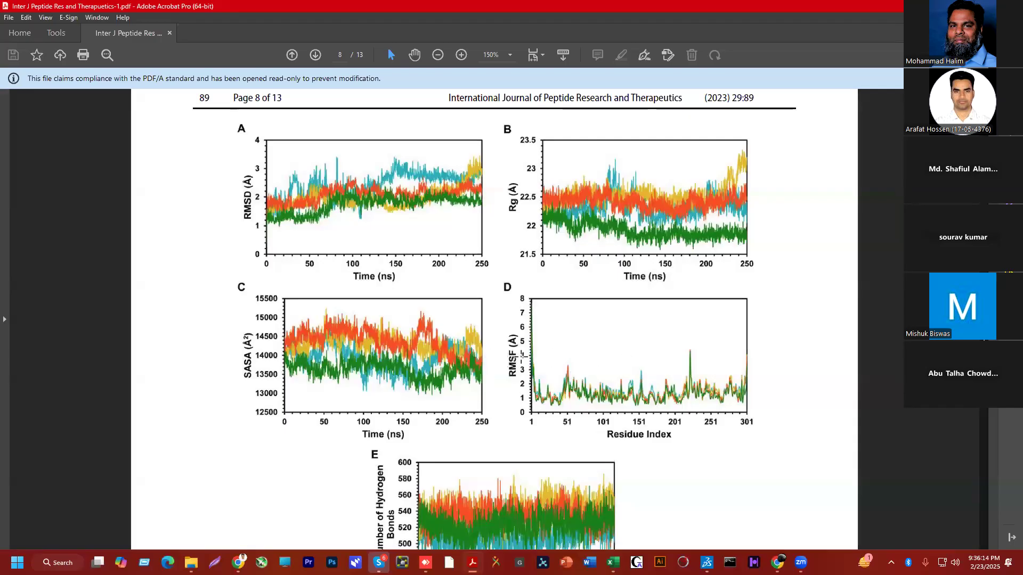
pyautogui.scroll(-1, 523, 356)
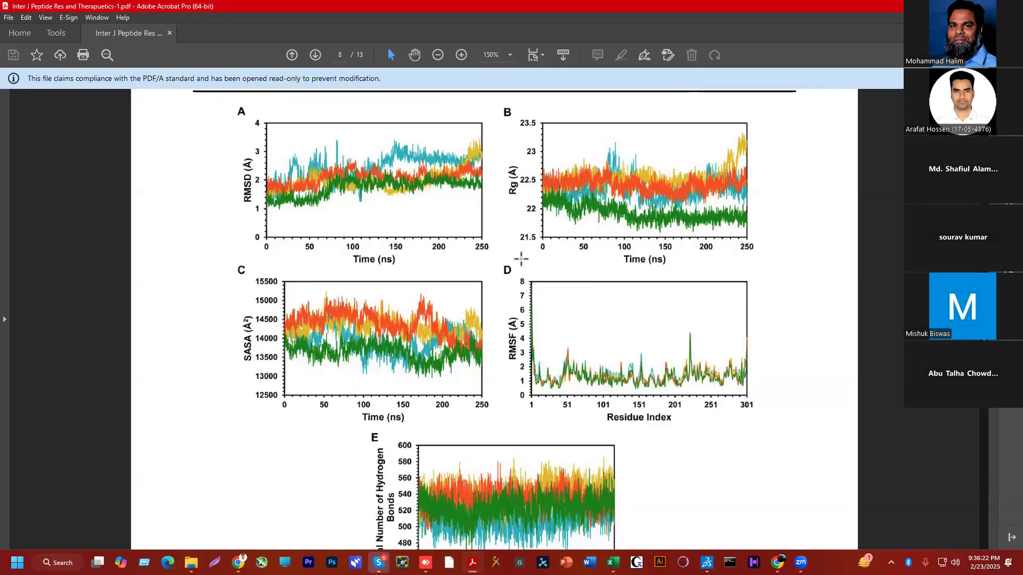
pyautogui.scroll(-5, 498, 281)
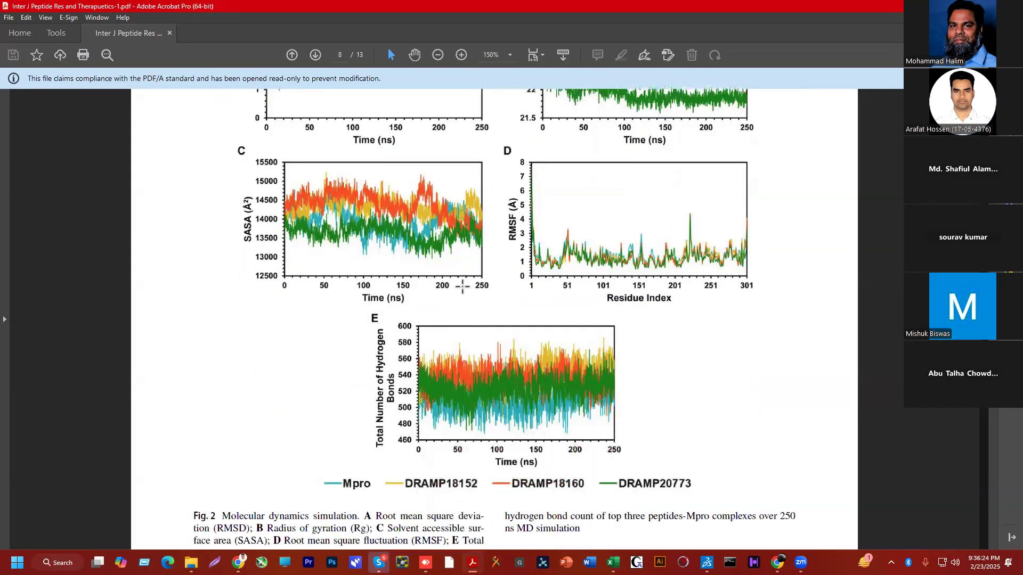
pyautogui.scroll(-7, 462, 287)
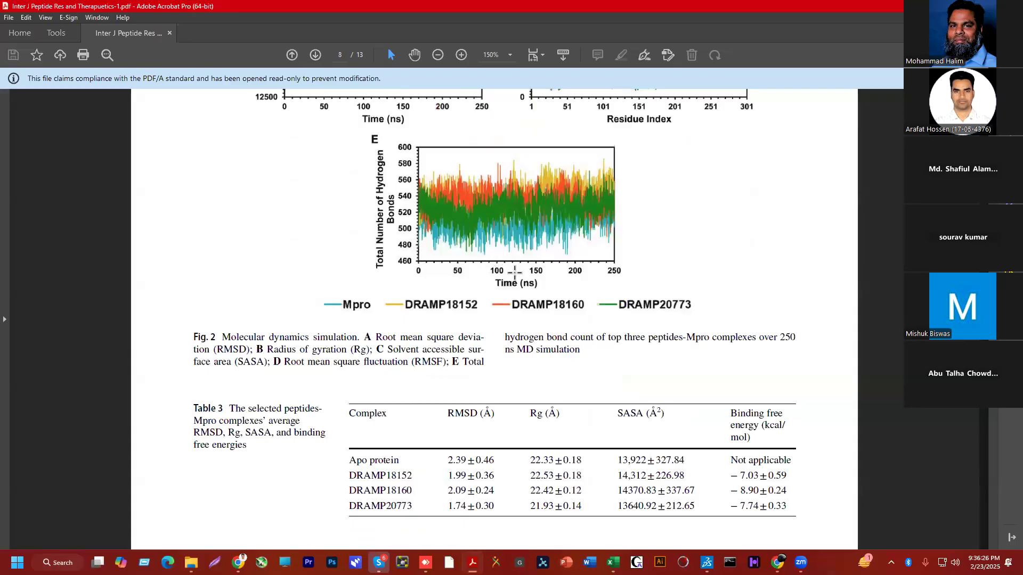
pyautogui.scroll(-1, 507, 231)
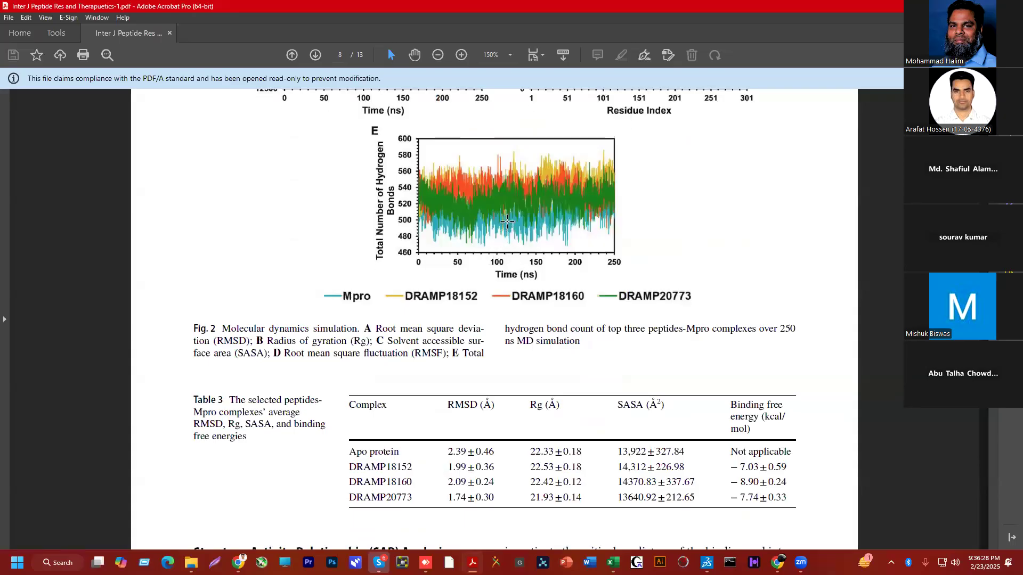
pyautogui.scroll(1, 507, 229)
pyautogui.scroll(1, 506, 220)
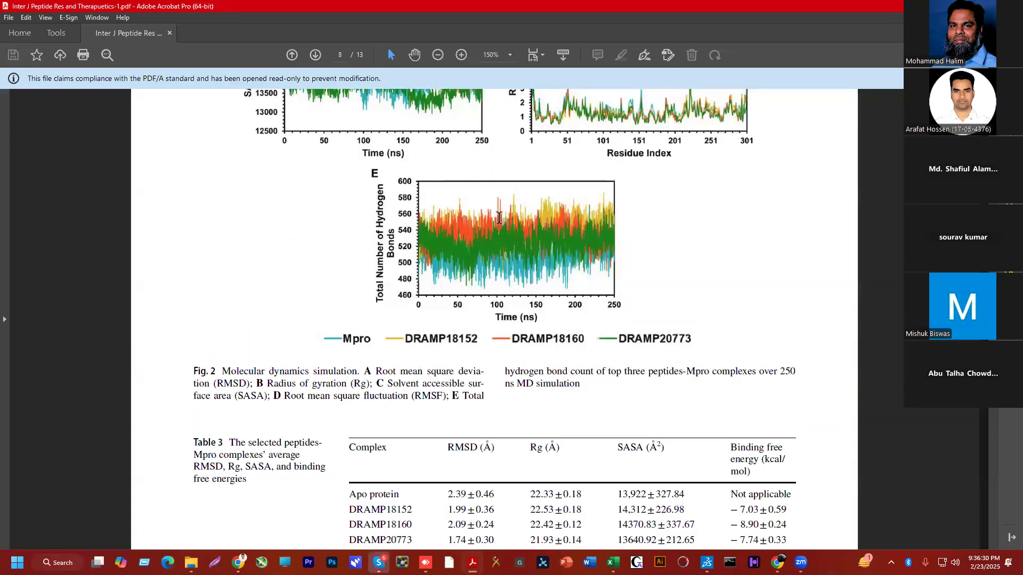
pyautogui.scroll(7, 499, 219)
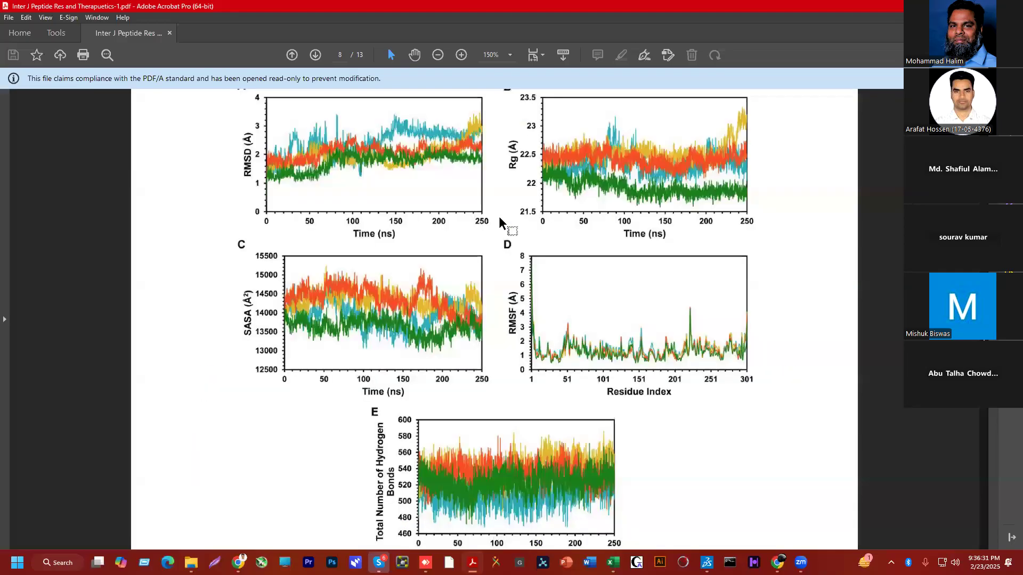
# Look through the paper's MD discussion, binding interaction tables and molecular docking results, and return to Fig. 2 and Table 3 on page 8
pyautogui.scroll(15, 532, 316)
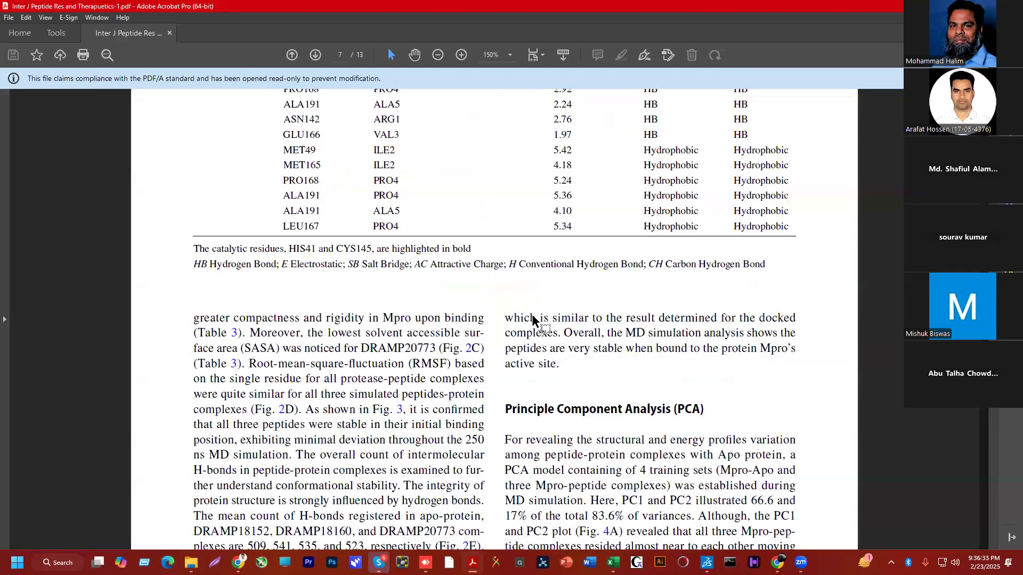
pyautogui.scroll(5, 602, 340)
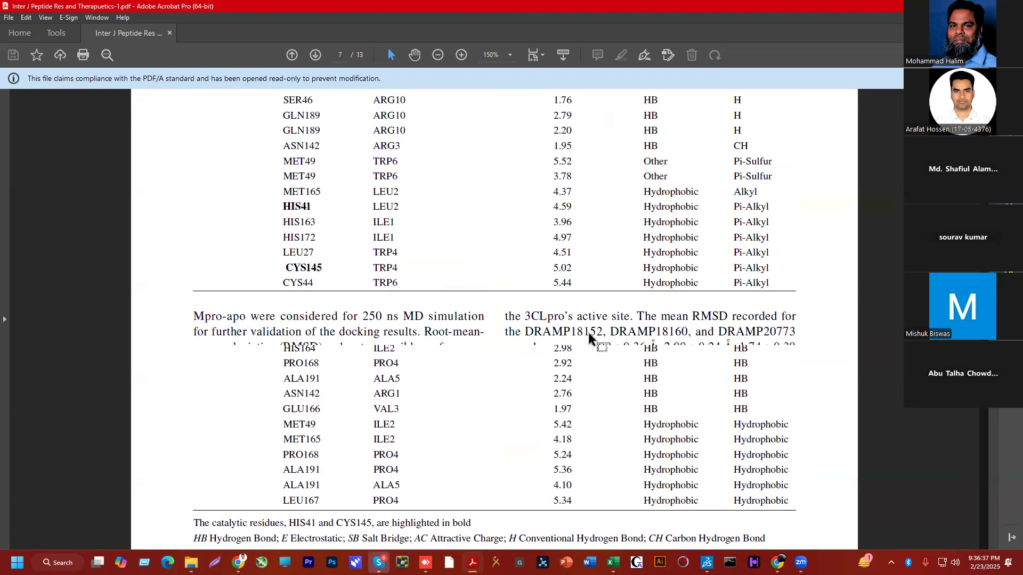
pyautogui.scroll(1, 587, 328)
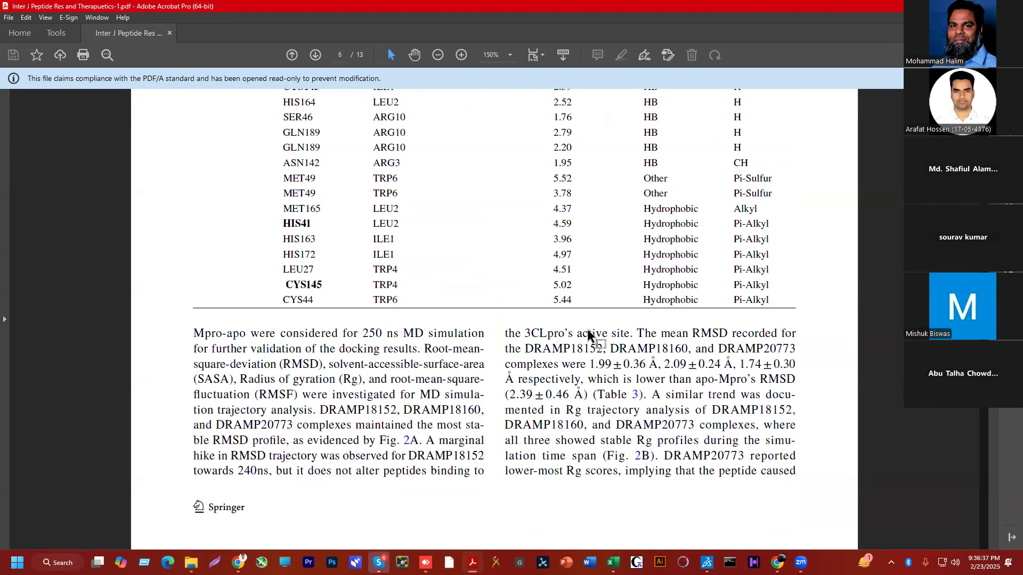
pyautogui.scroll(10, 581, 326)
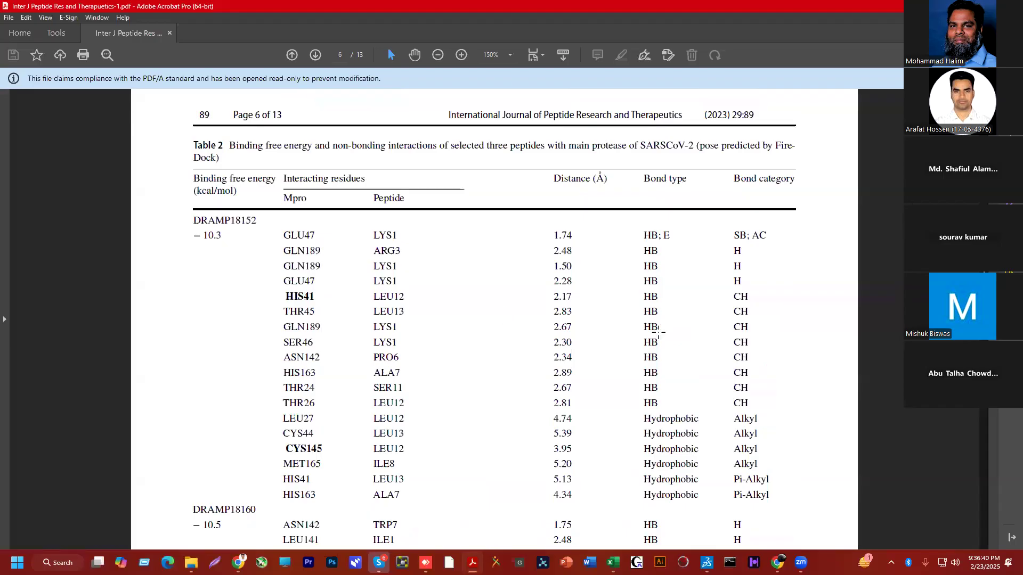
pyautogui.scroll(10, 661, 331)
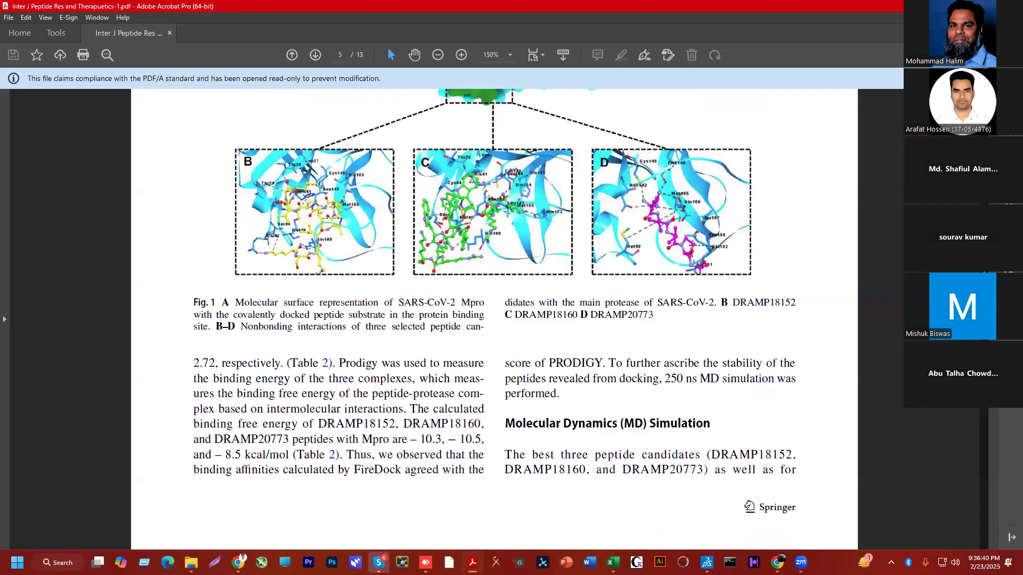
pyautogui.scroll(1, 494, 320)
pyautogui.scroll(5, 495, 320)
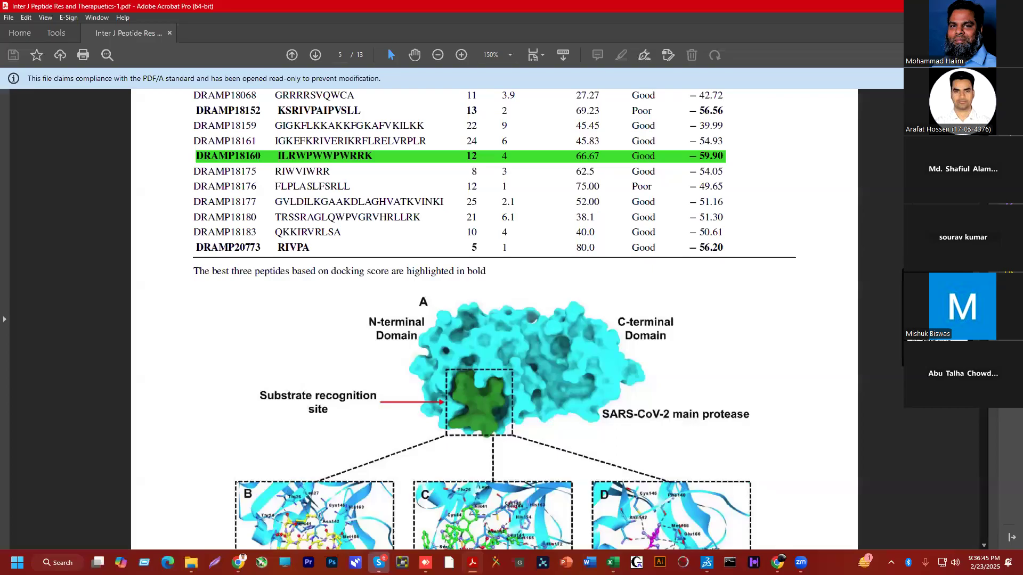
pyautogui.scroll(8, 410, 302)
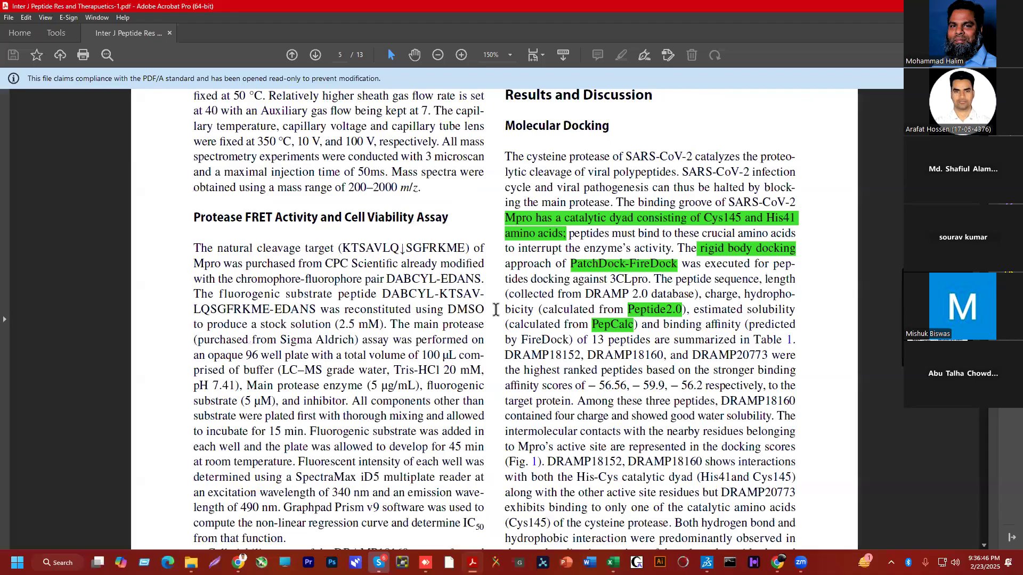
pyautogui.scroll(20, 496, 309)
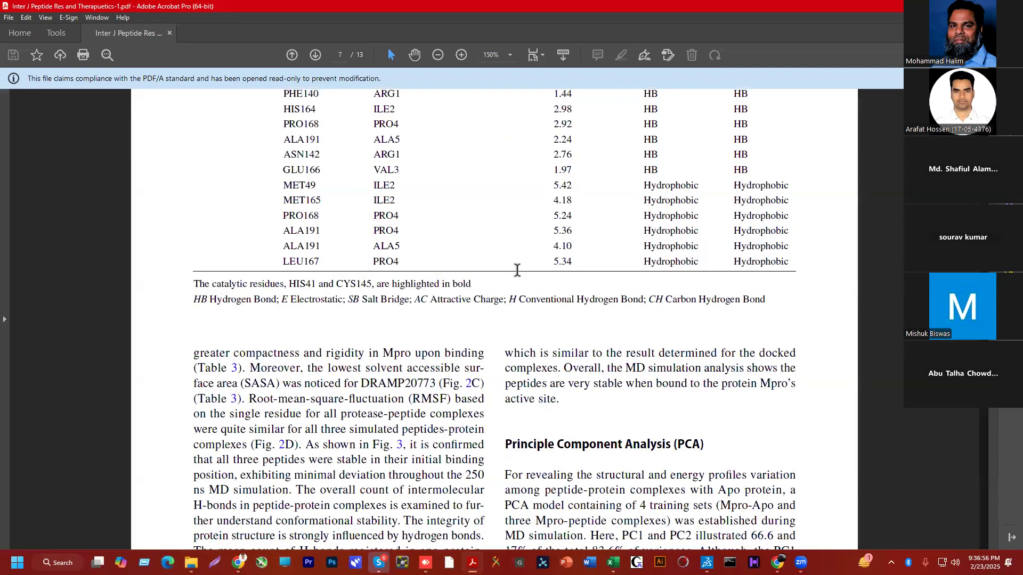
pyautogui.scroll(-3, 538, 273)
pyautogui.scroll(-3, 554, 275)
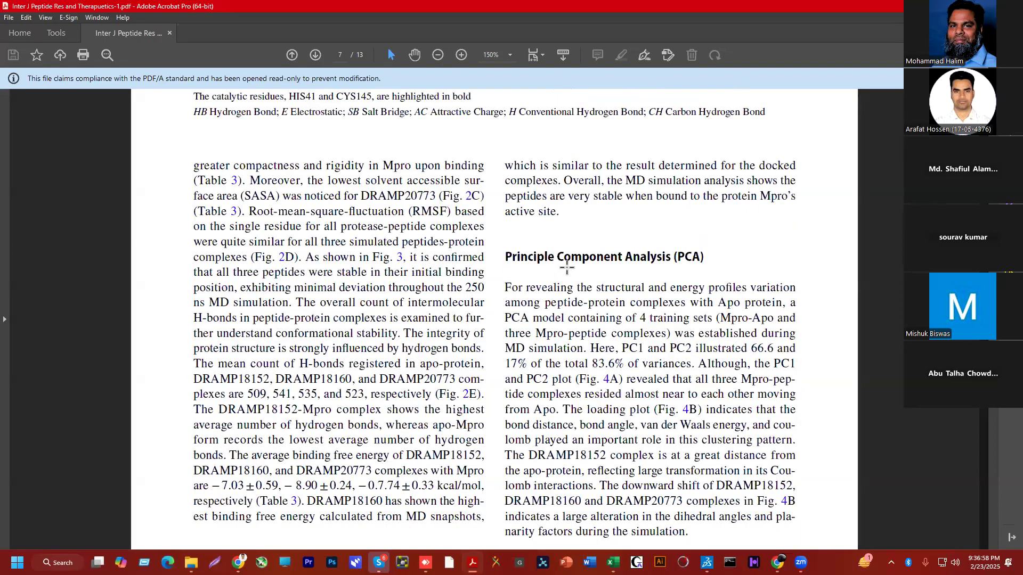
pyautogui.scroll(-15, 570, 267)
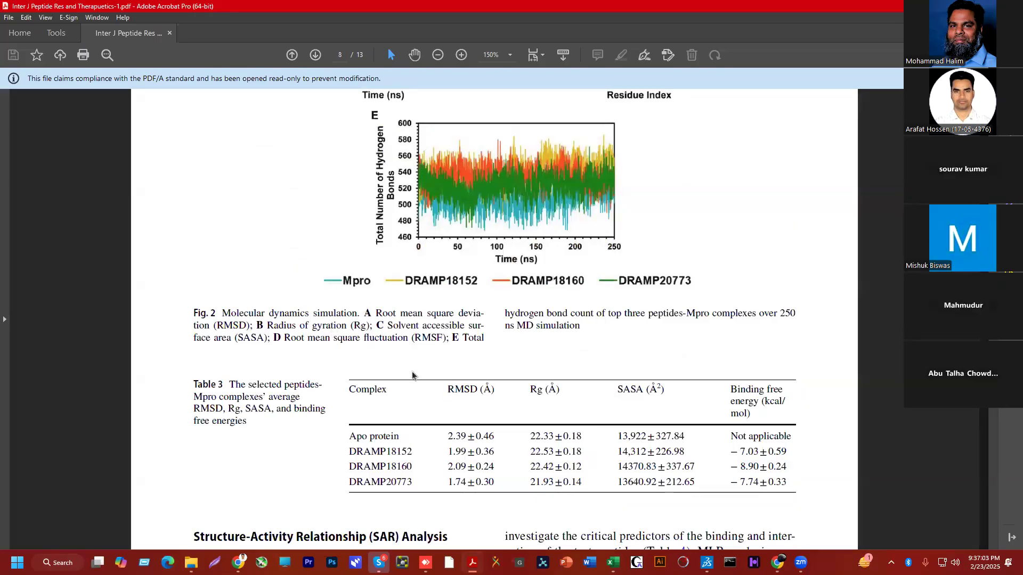
# Return to complex_report.html and review section 6, the Dynamic Cross-Correlation Matrix, with its structure image and color map
pyautogui.hotkey('alt', 'Tab')
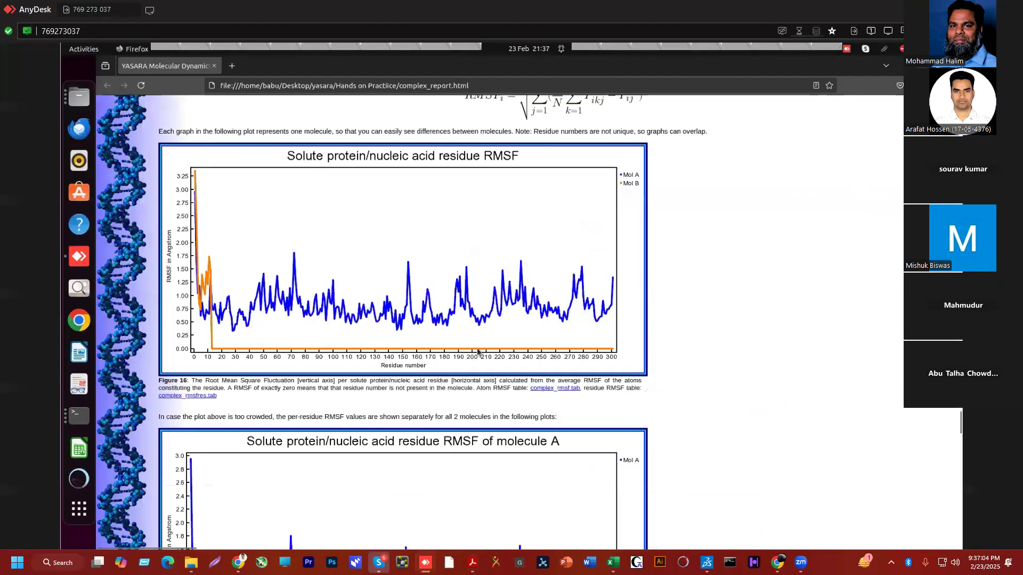
pyautogui.scroll(-15, 478, 352)
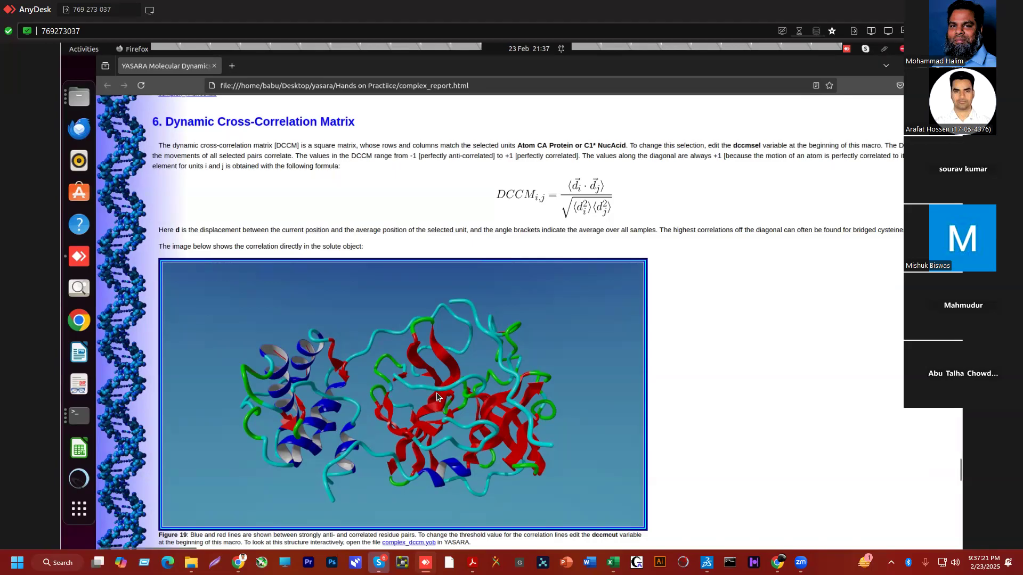
pyautogui.scroll(-5, 759, 285)
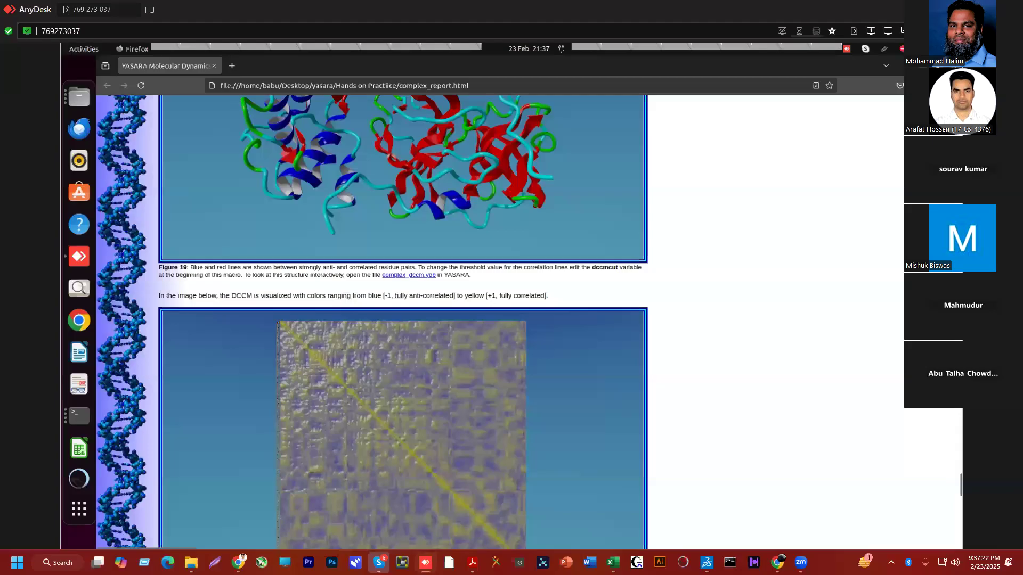
# Pass the DCCM table in the report and inspect the dynamic cross-correlation matrix scene in YASARA, rotating it to edge-on and face-on views
pyautogui.scroll(-6, 501, 320)
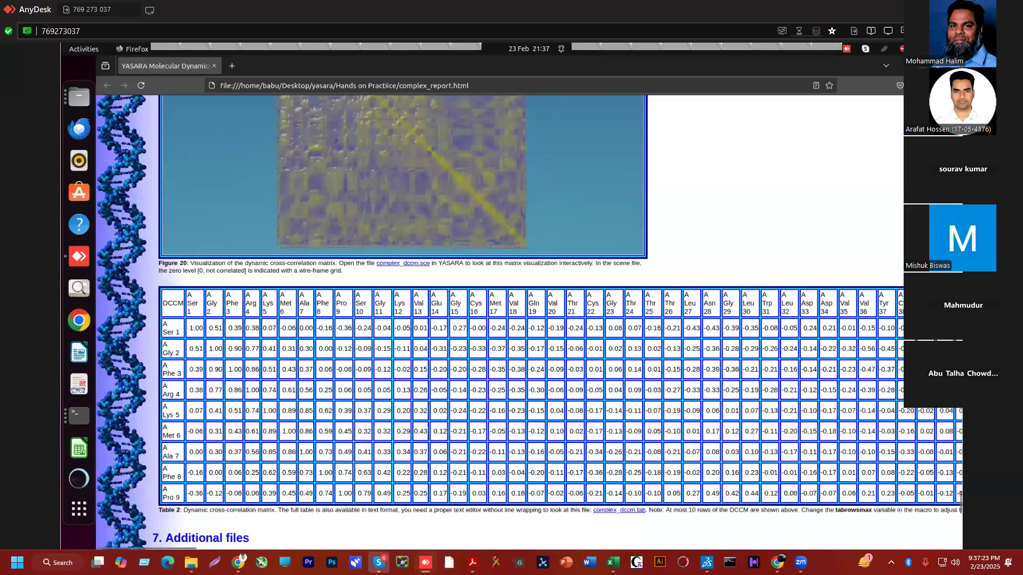
pyautogui.scroll(-15, 617, 246)
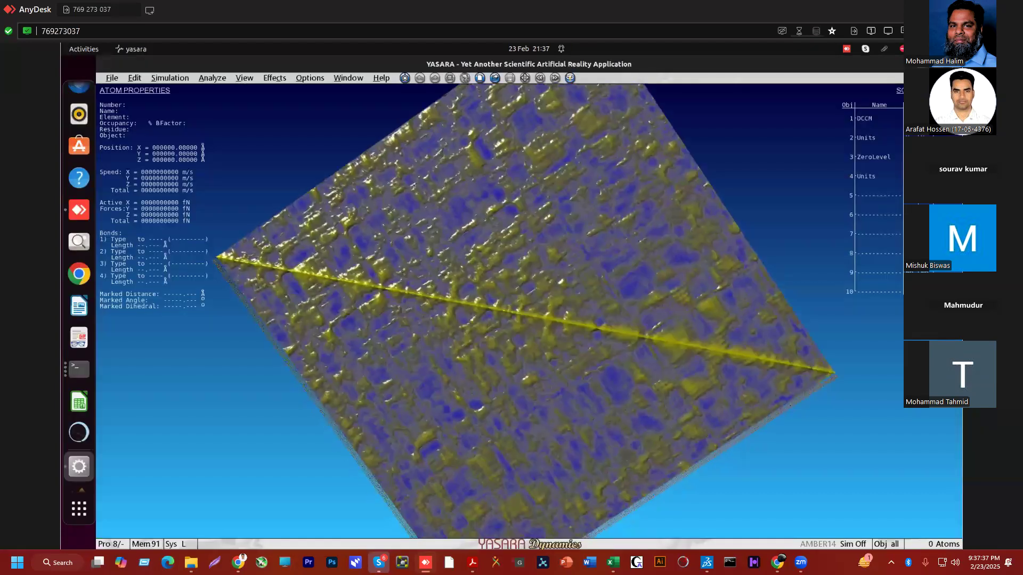
pyautogui.moveTo(872, 128); pyautogui.dragTo(875, 144)
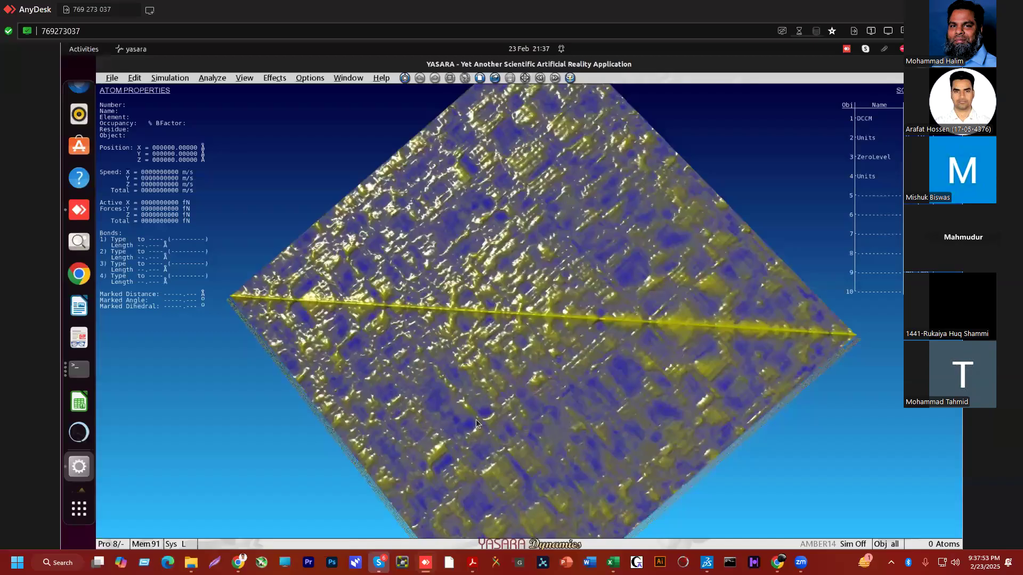
pyautogui.moveTo(479, 425); pyautogui.dragTo(481, 482)
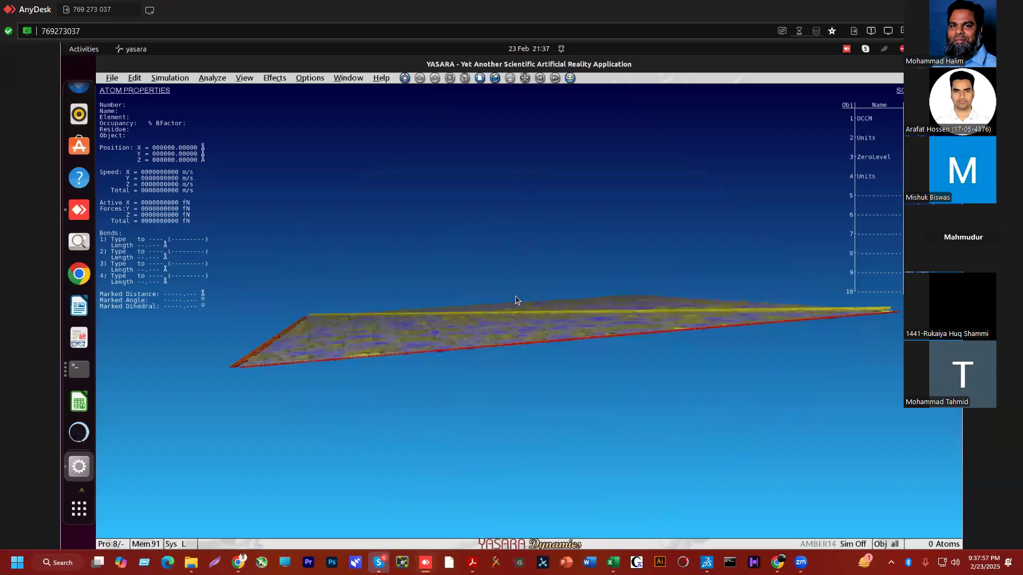
pyautogui.moveTo(516, 336); pyautogui.dragTo(724, 263)
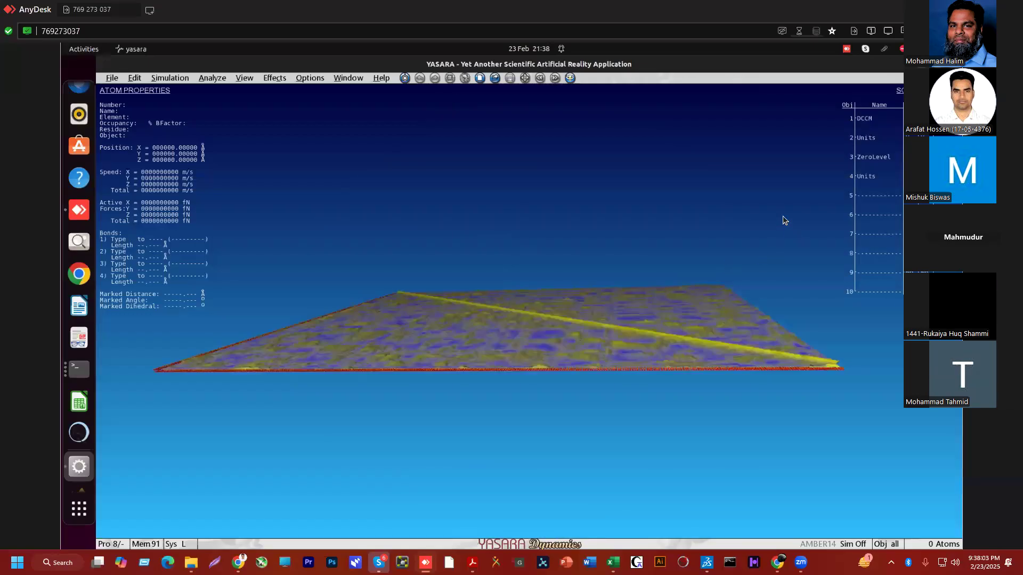
pyautogui.moveTo(776, 188); pyautogui.dragTo(816, 265)
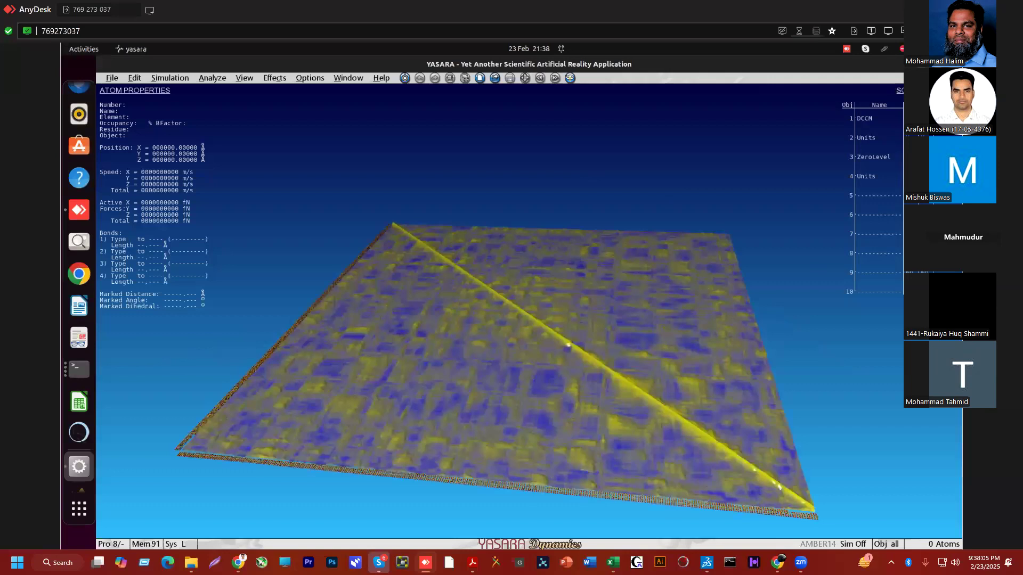
pyautogui.moveTo(762, 266); pyautogui.dragTo(748, 346)
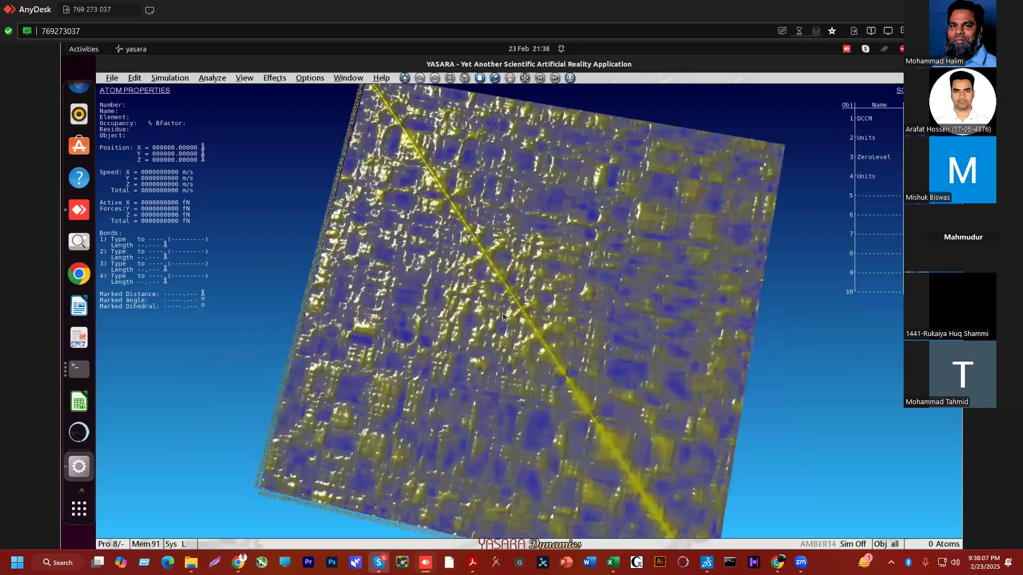
pyautogui.moveTo(671, 394); pyautogui.dragTo(676, 400)
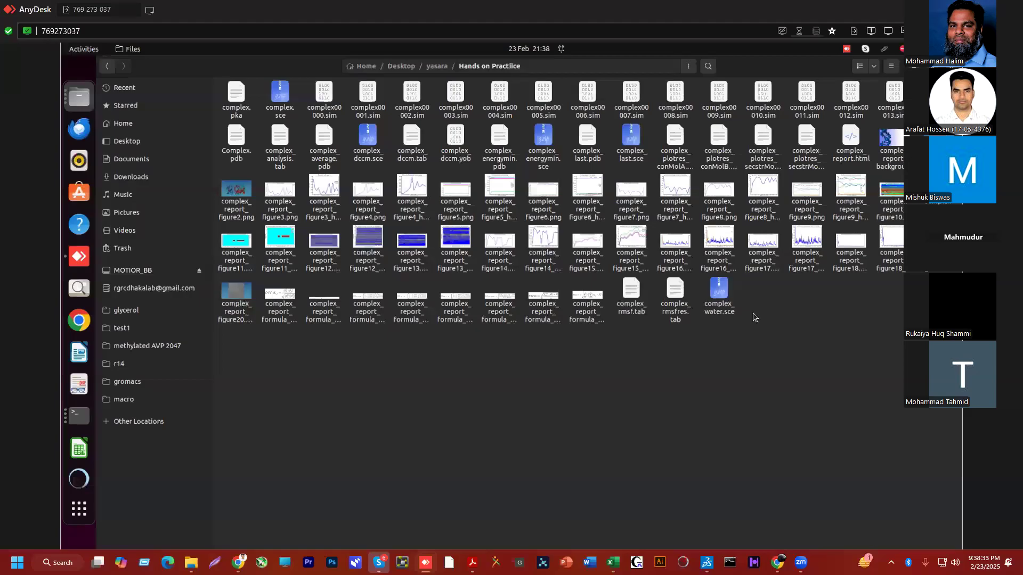
# Go to the Hands on Practiice folder in Files and copy complex_analysis.tab from the remote machine to the Windows desktop
pyautogui.click(632, 307)
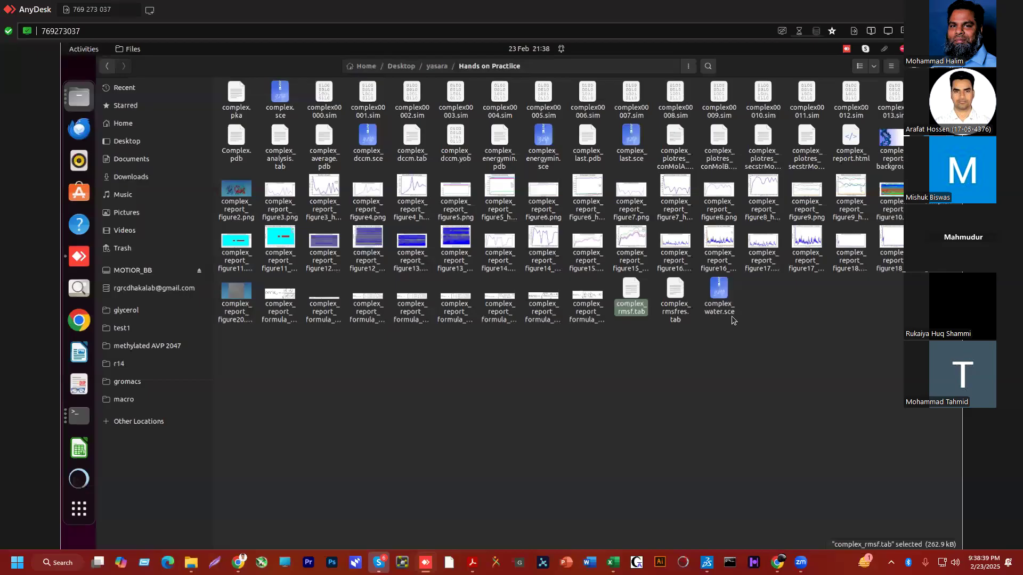
pyautogui.click(391, 350)
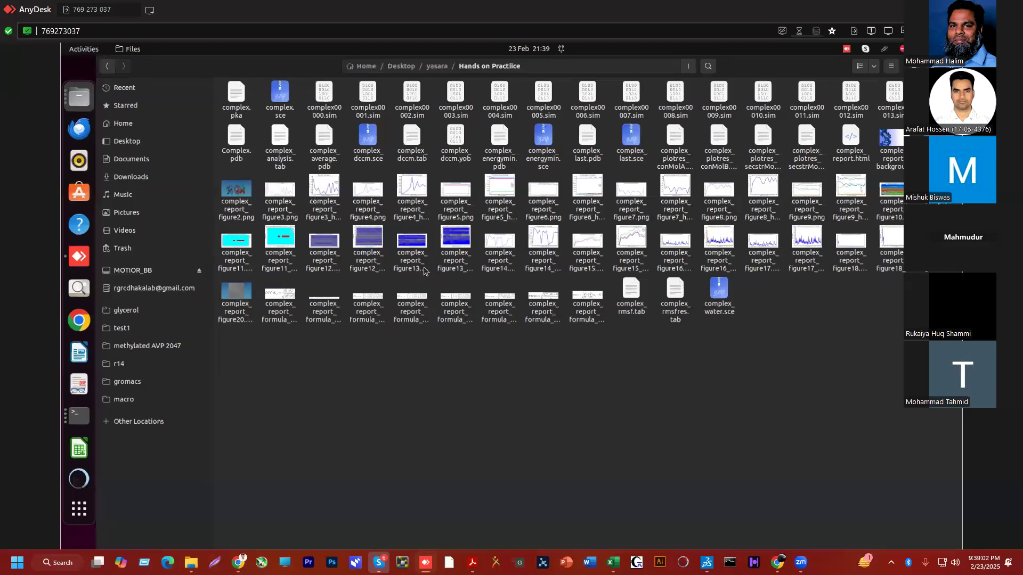
pyautogui.rightClick(278, 150)
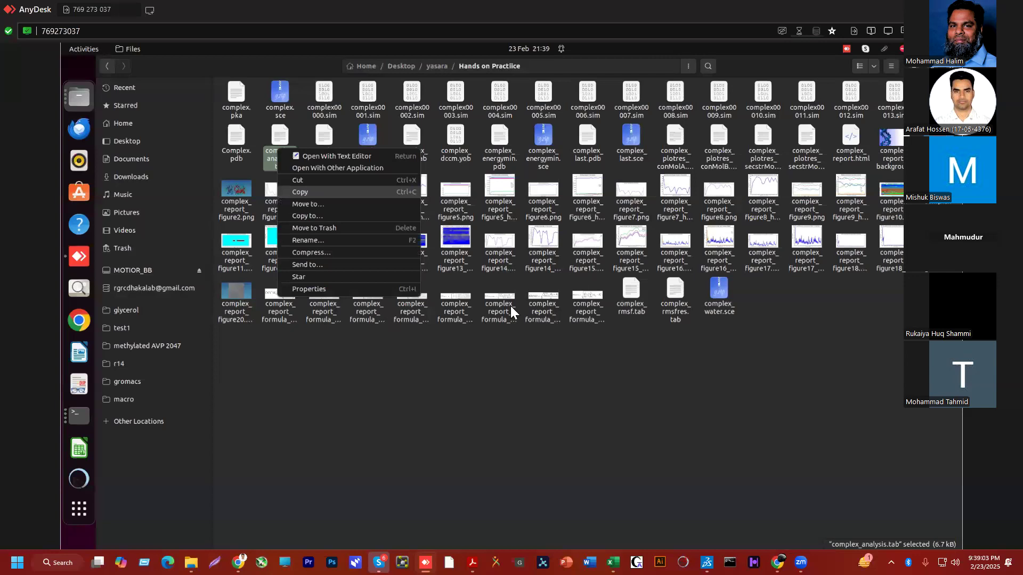
pyautogui.click(589, 515)
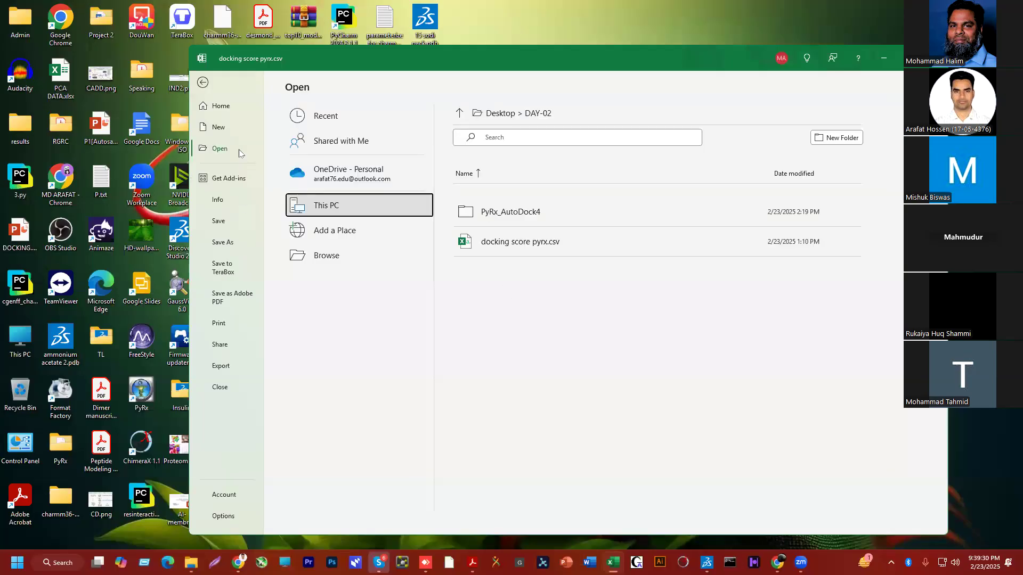
# Open complex_analysis.tab from the Desktop in Excel, listing all file types and importing the text as fixed width
pyautogui.click(323, 255)
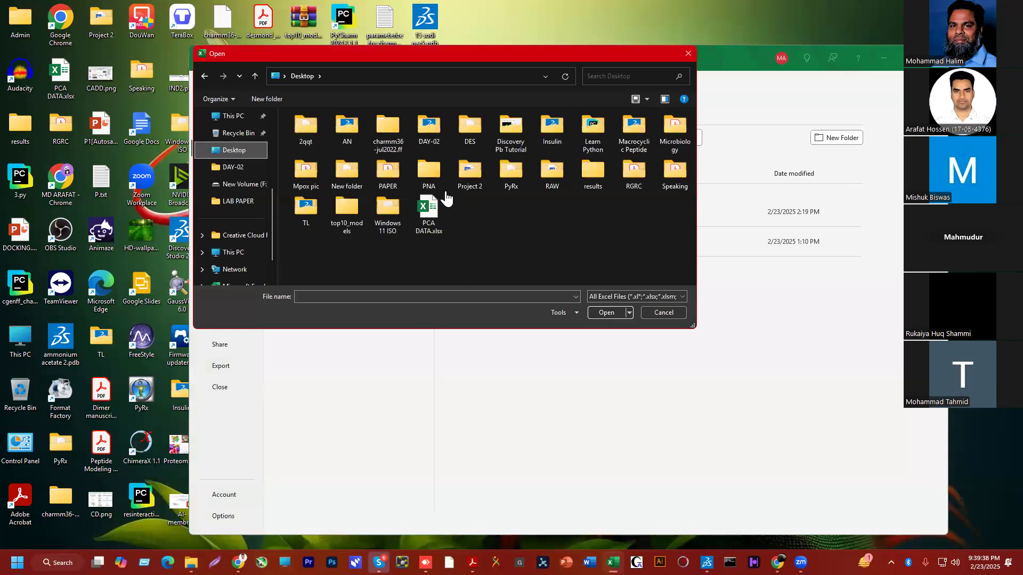
pyautogui.click(617, 299)
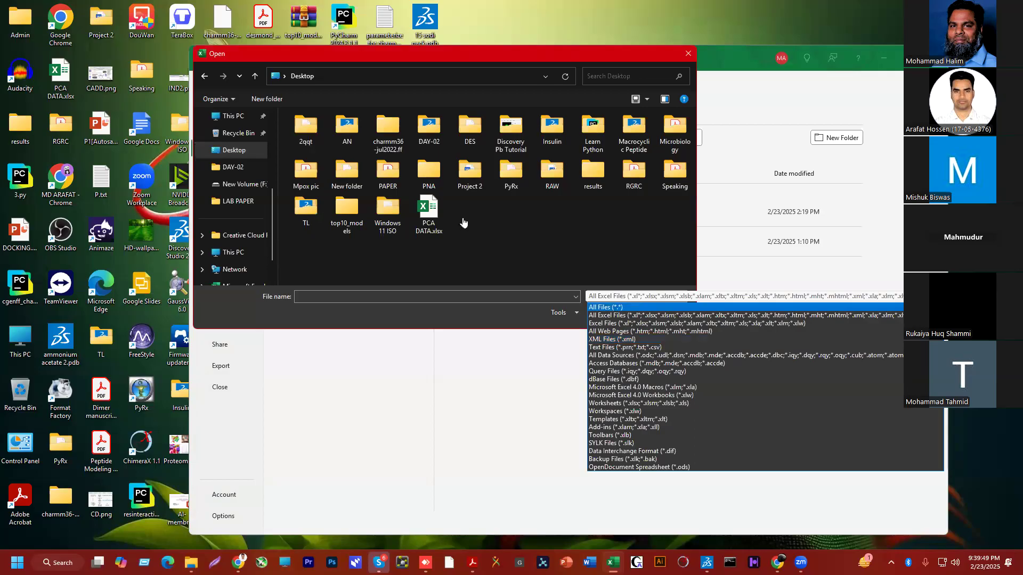
pyautogui.press('Return')
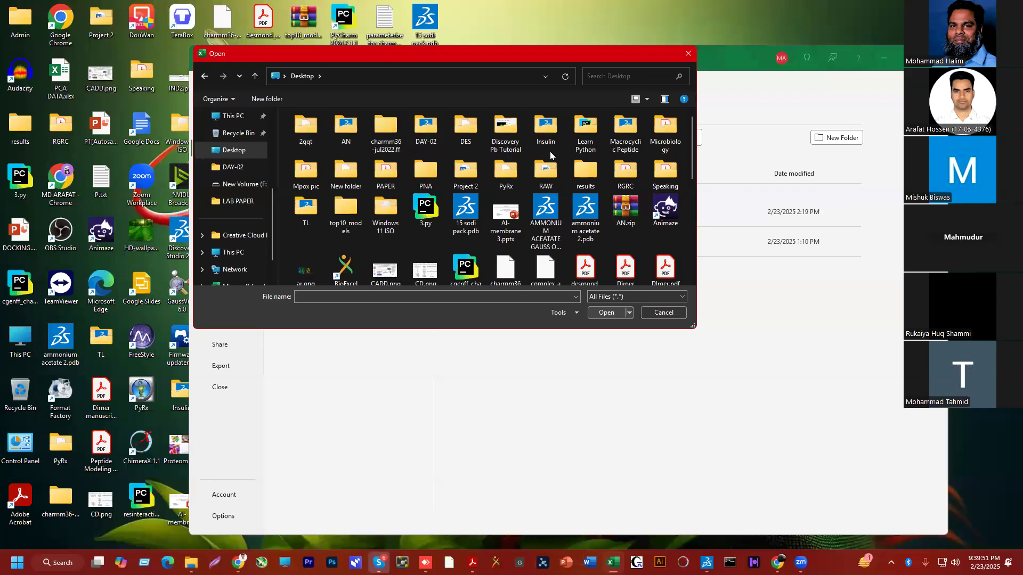
pyautogui.scroll(-3, 551, 156)
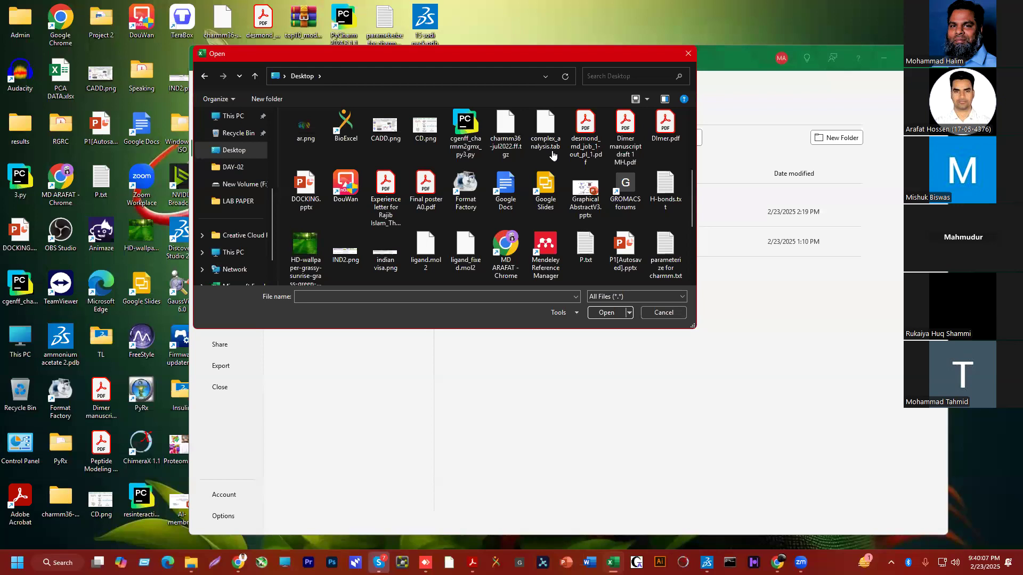
pyautogui.click(553, 156)
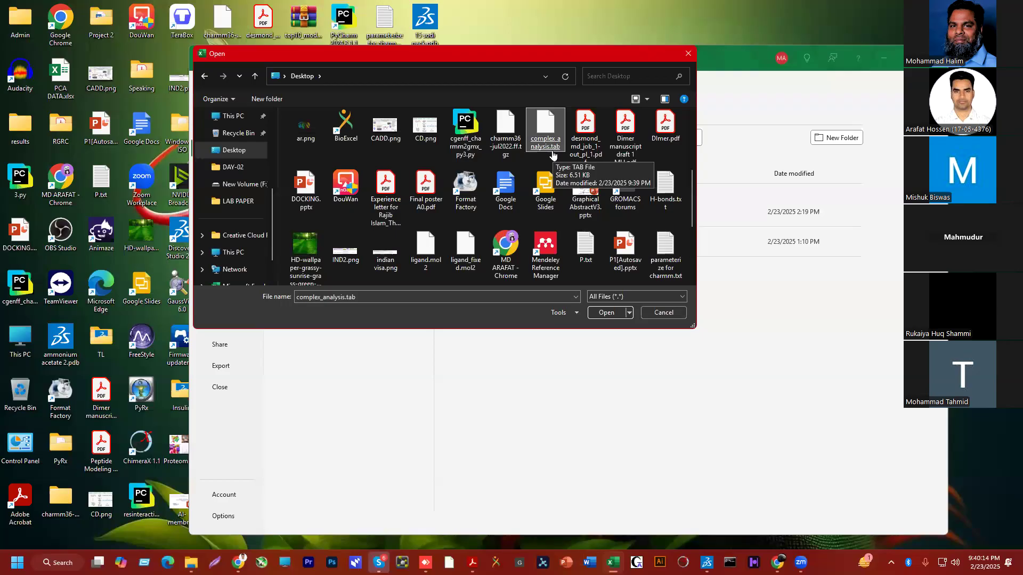
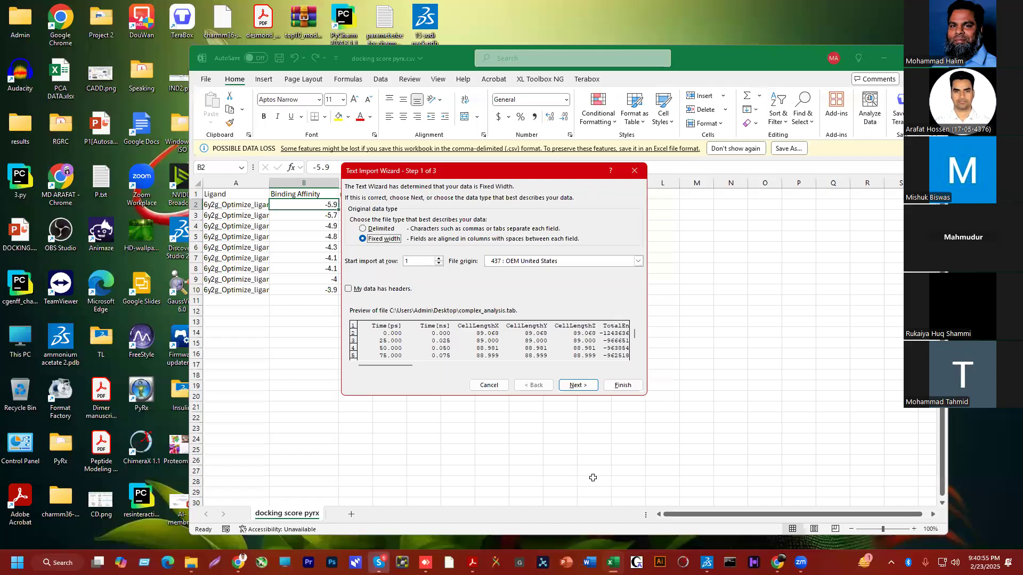
pyautogui.click(623, 384)
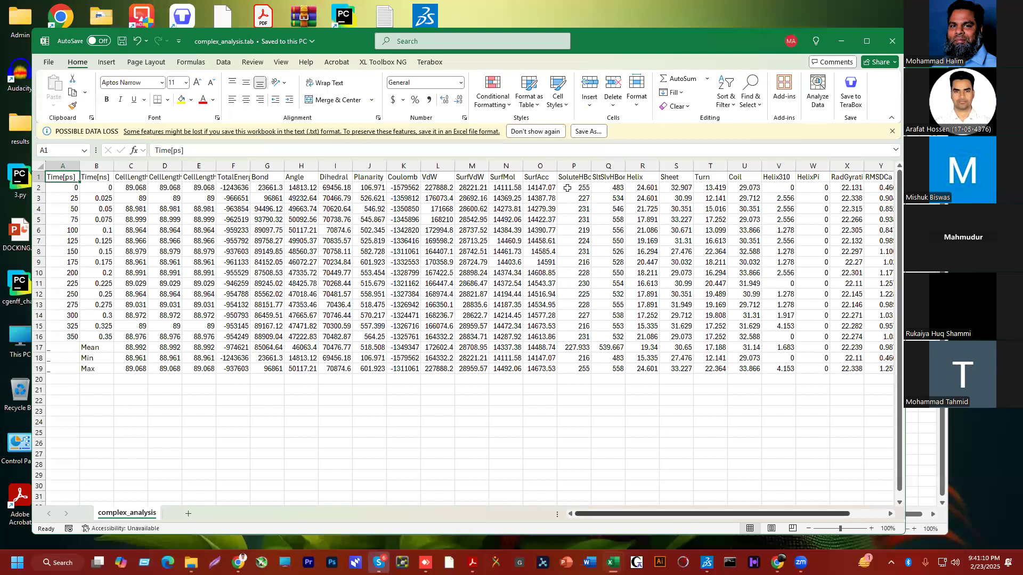
# Look through the complex_analysis columns from Time[ps] to RMSDAll and select the RadGyration column
pyautogui.click(679, 514)
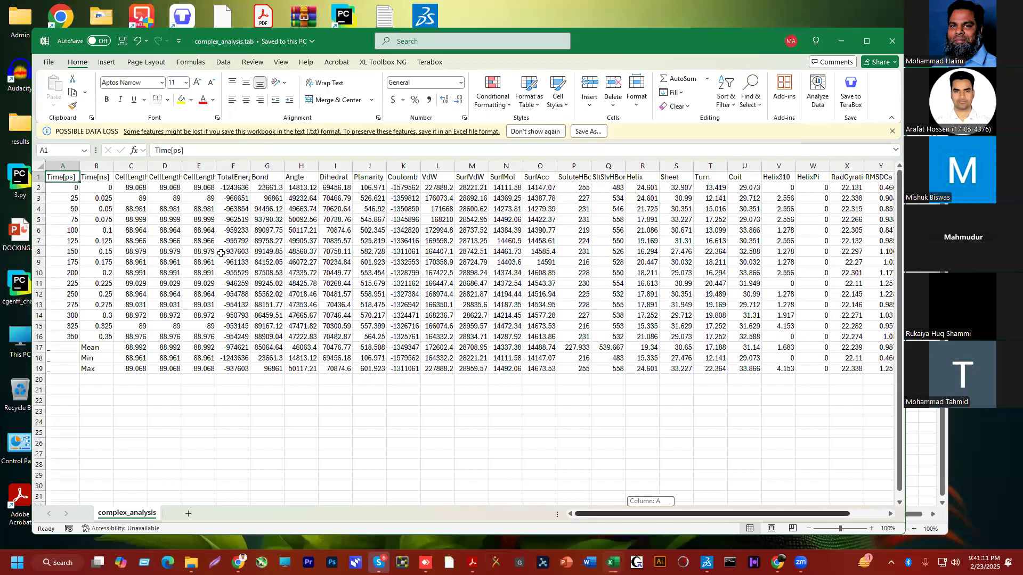
pyautogui.hscroll(3, 277, 302)
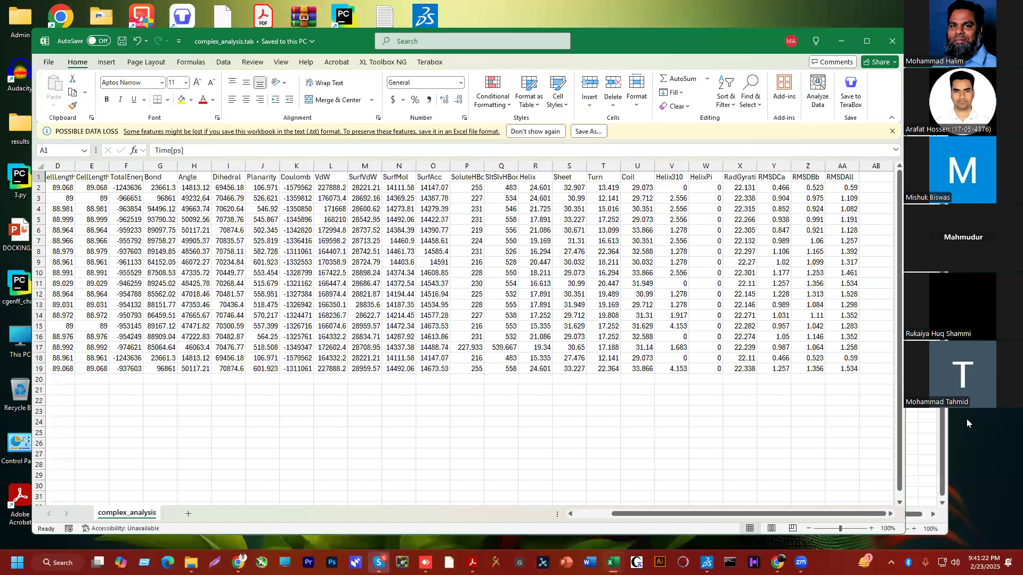
pyautogui.click(228, 177)
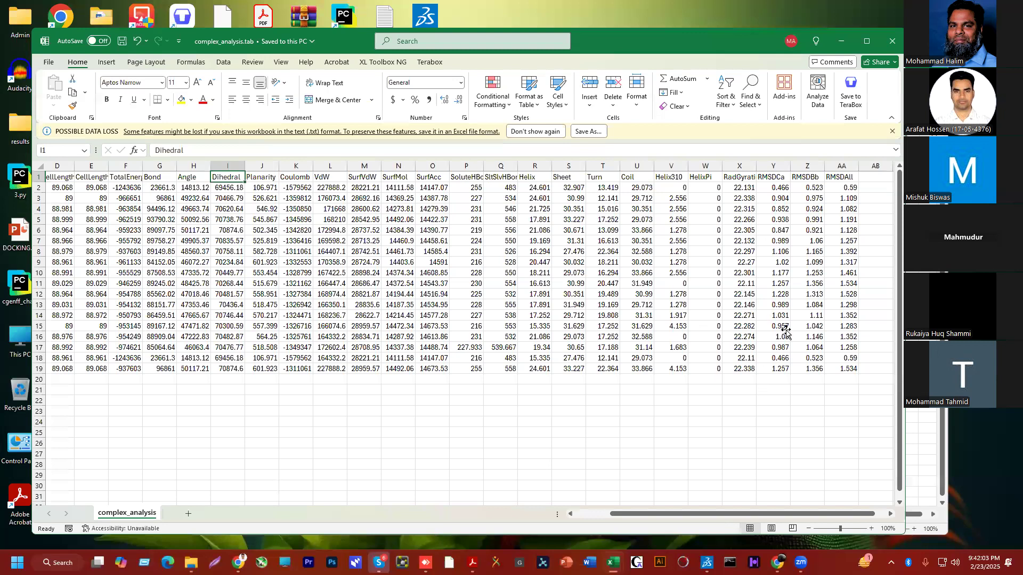
pyautogui.click(747, 166)
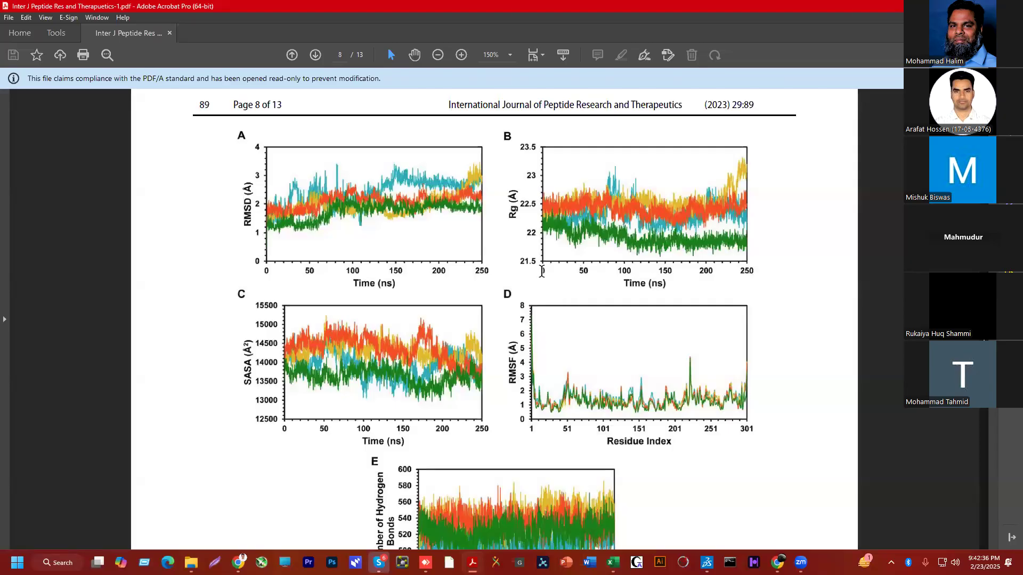
# Switch to the paper in Acrobat, review the Fig. 2 plots, title page and PCA methods, and return to the complex_analysis sheet
pyautogui.scroll(1, 767, 280)
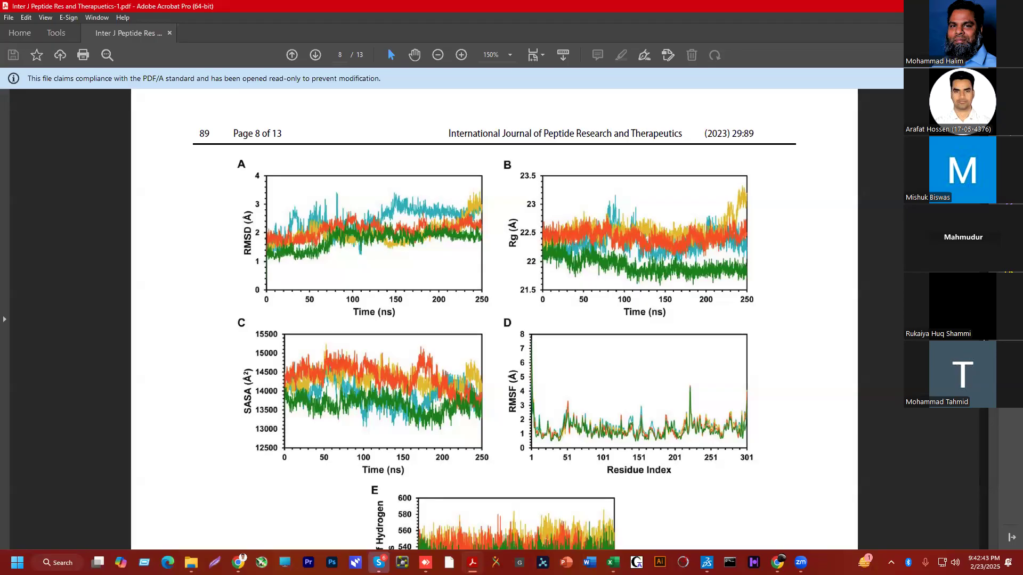
pyautogui.scroll(10, 991, 442)
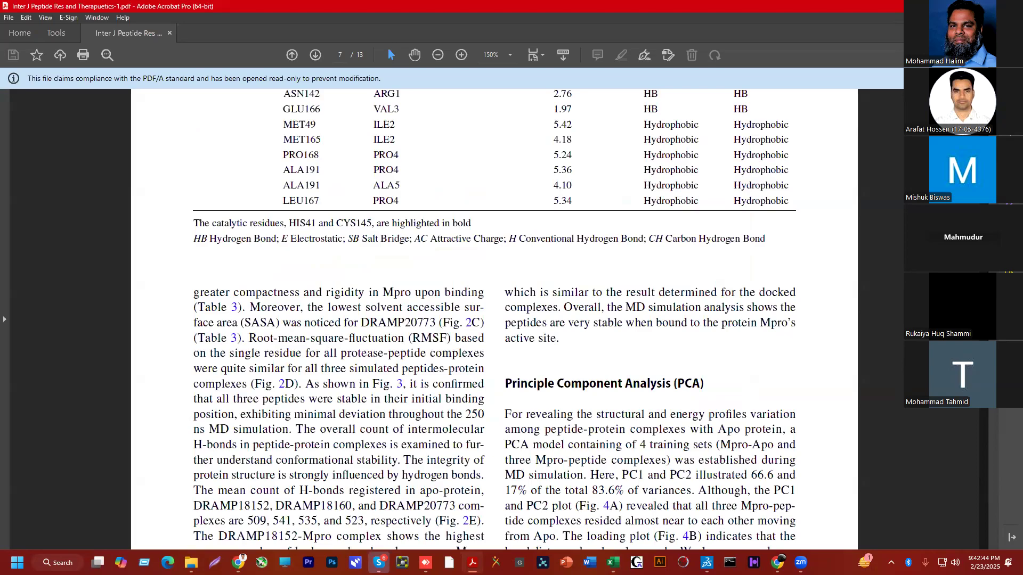
pyautogui.press('Home')
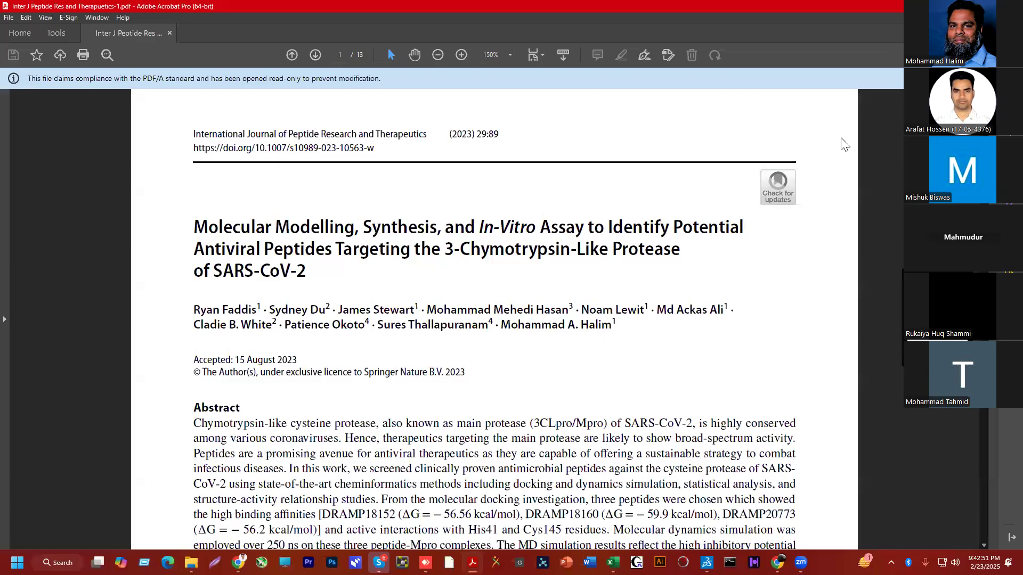
pyautogui.scroll(-20, 837, 52)
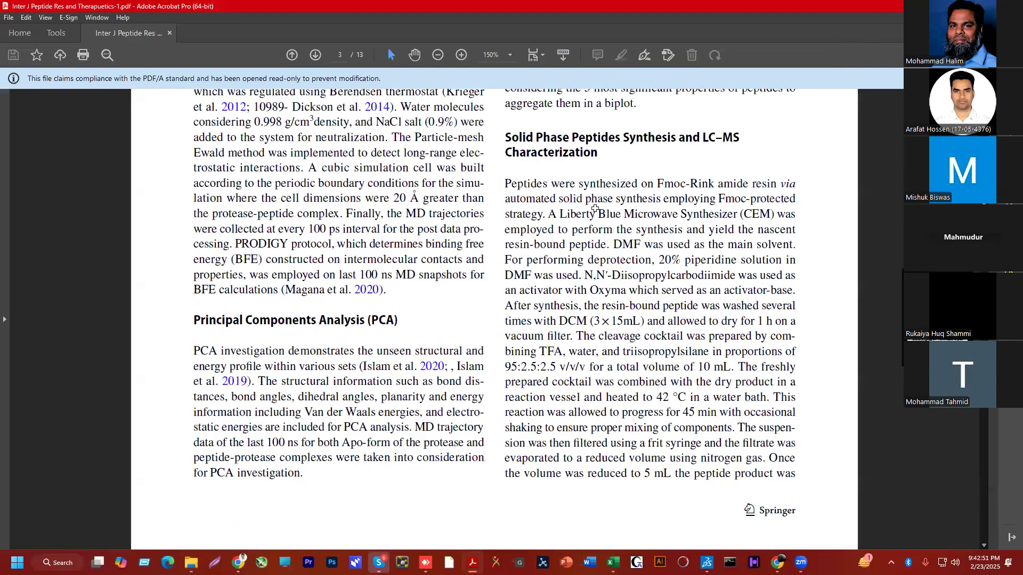
pyautogui.scroll(20, 851, 133)
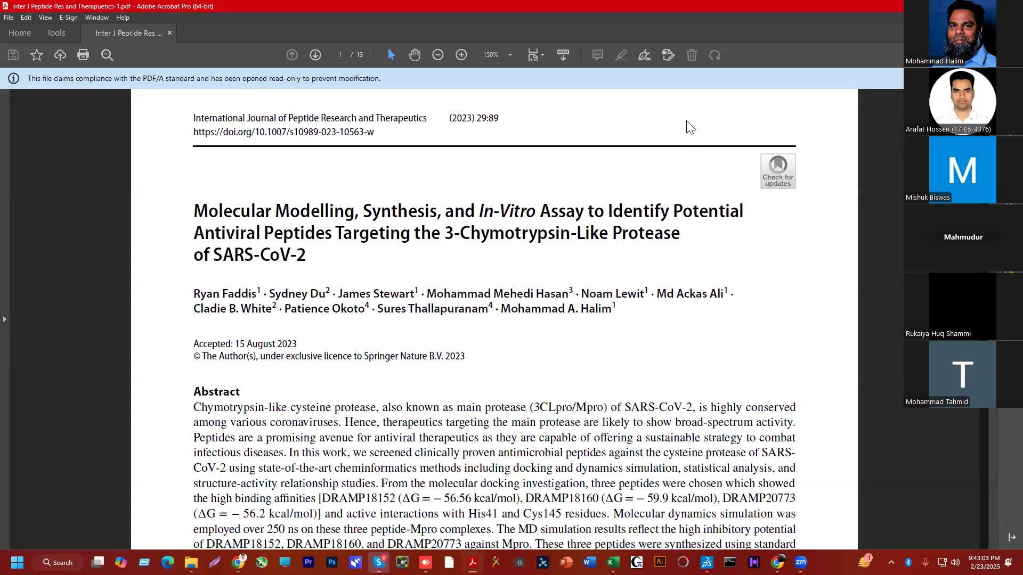
pyautogui.hotkey('alt', 'Tab')
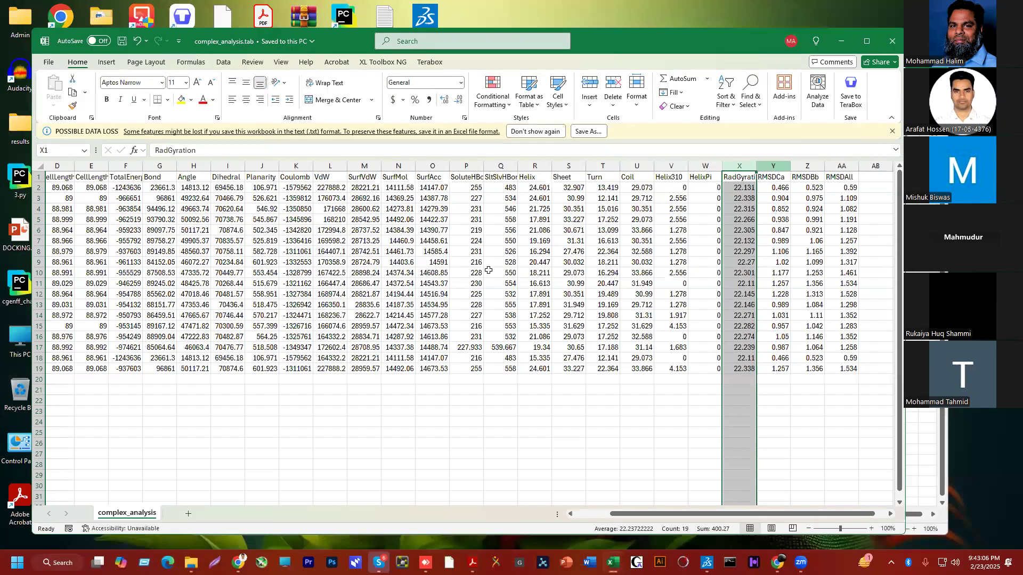